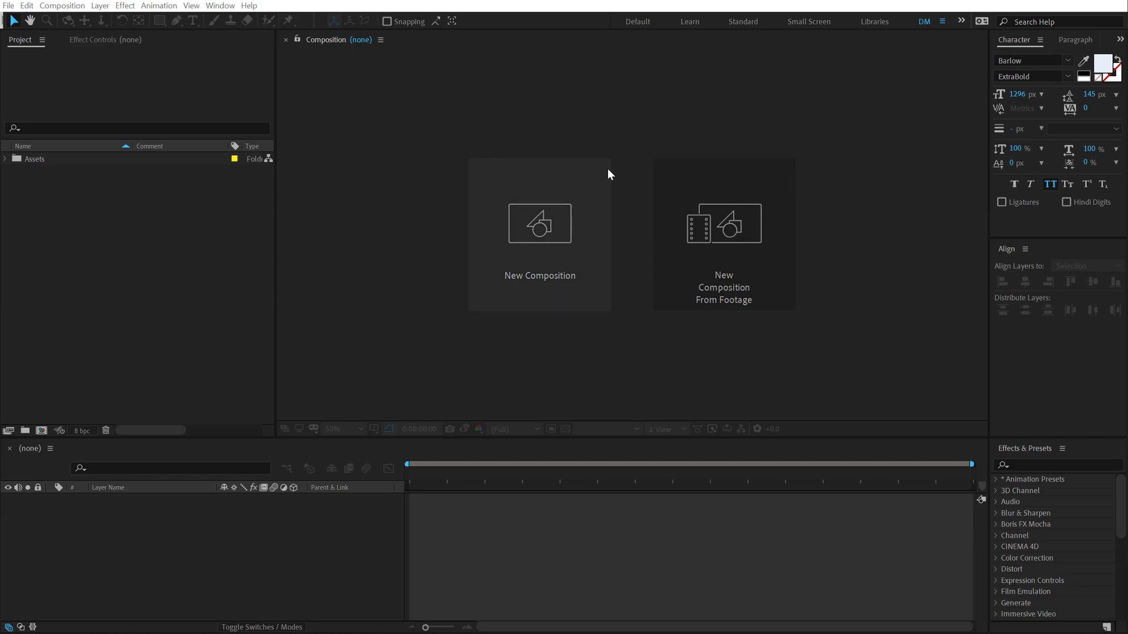
- Set up a new 1920×1080, 30 fps, 10-second composition named Render with a white background
{"action": "left_click", "coordinate": [576, 223]}
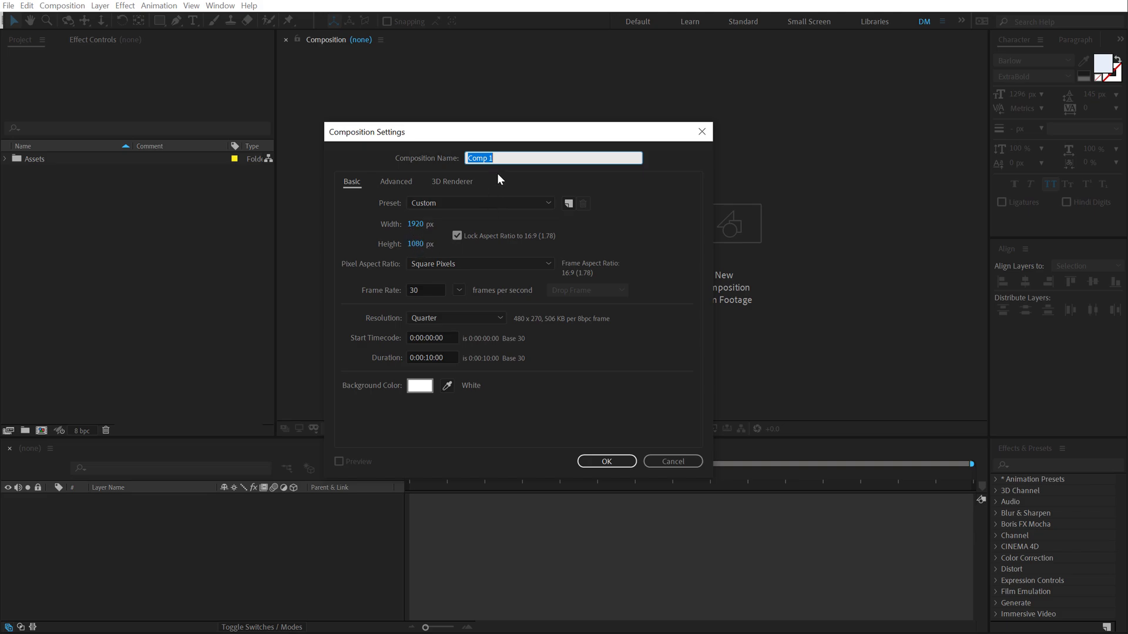
{"action": "double_click", "coordinate": [501, 157]}
{"action": "type", "text": "Render"}
{"action": "left_click", "coordinate": [420, 386]}
{"action": "left_click", "coordinate": [460, 218]}
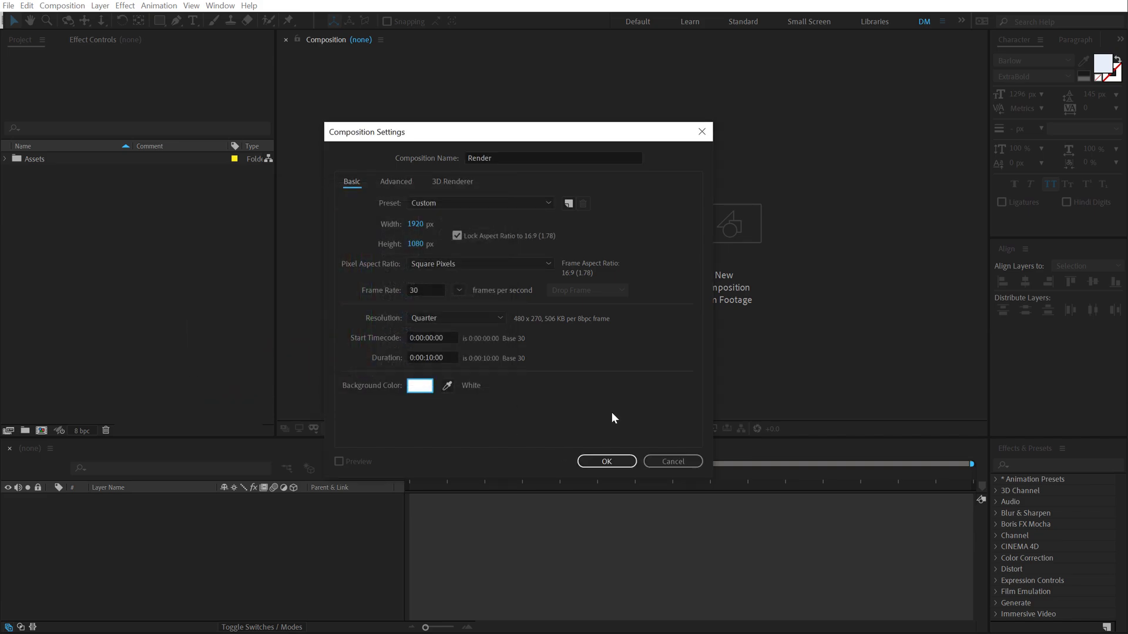
- Create the Render composition and add the Paper texture from Assets as a layer
{"action": "left_click", "coordinate": [615, 463]}
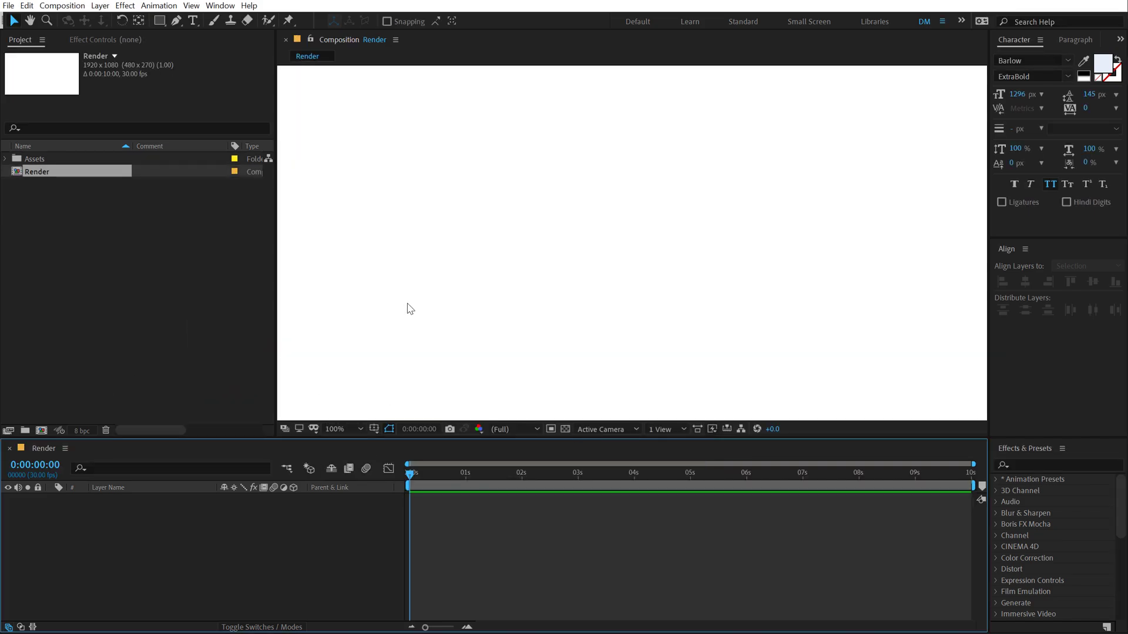
{"action": "scroll", "coordinate": [406, 308], "scroll_direction": "down", "scroll_amount": 2}
{"action": "left_click", "coordinate": [5, 159]}
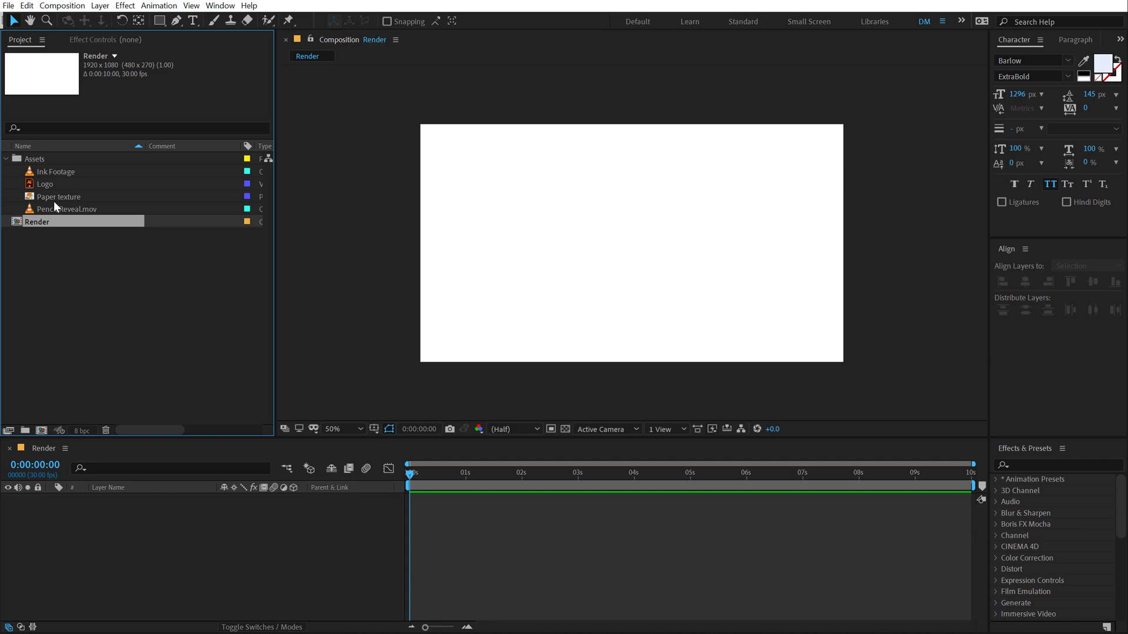
{"action": "left_click", "coordinate": [63, 264]}
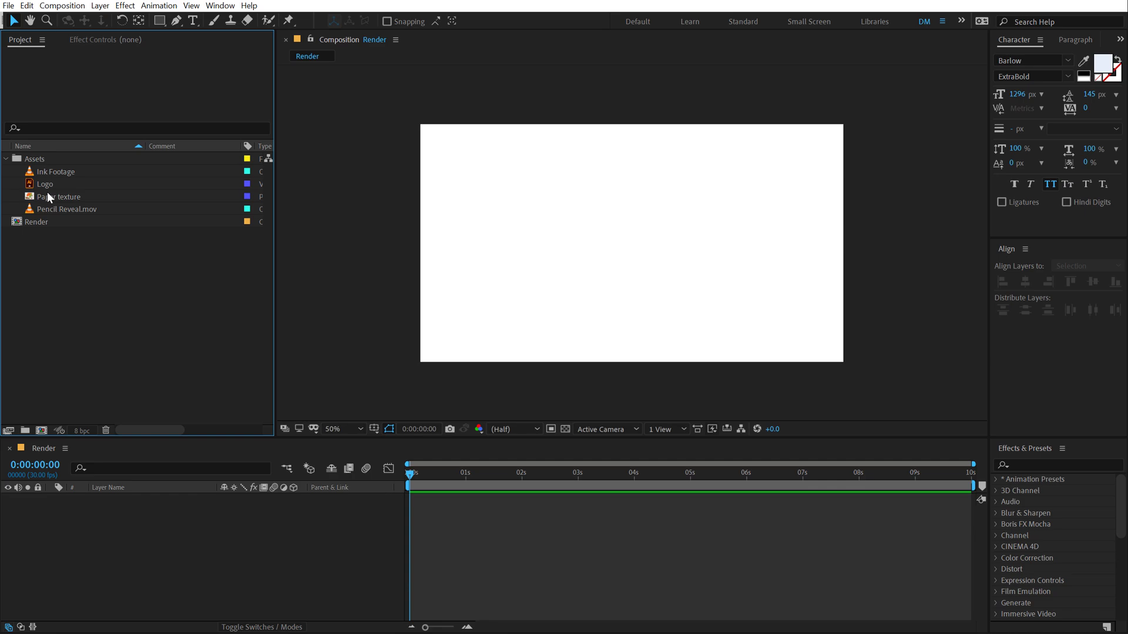
{"action": "left_click", "coordinate": [62, 195]}
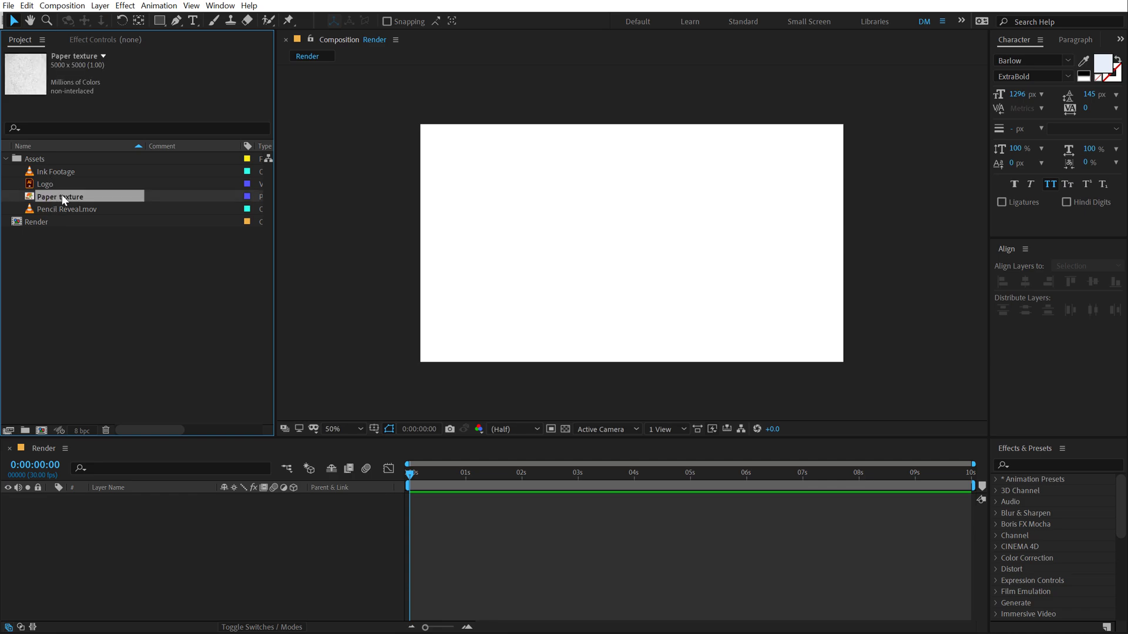
{"action": "left_click_drag", "start_coordinate": [60, 199], "coordinate": [111, 562]}
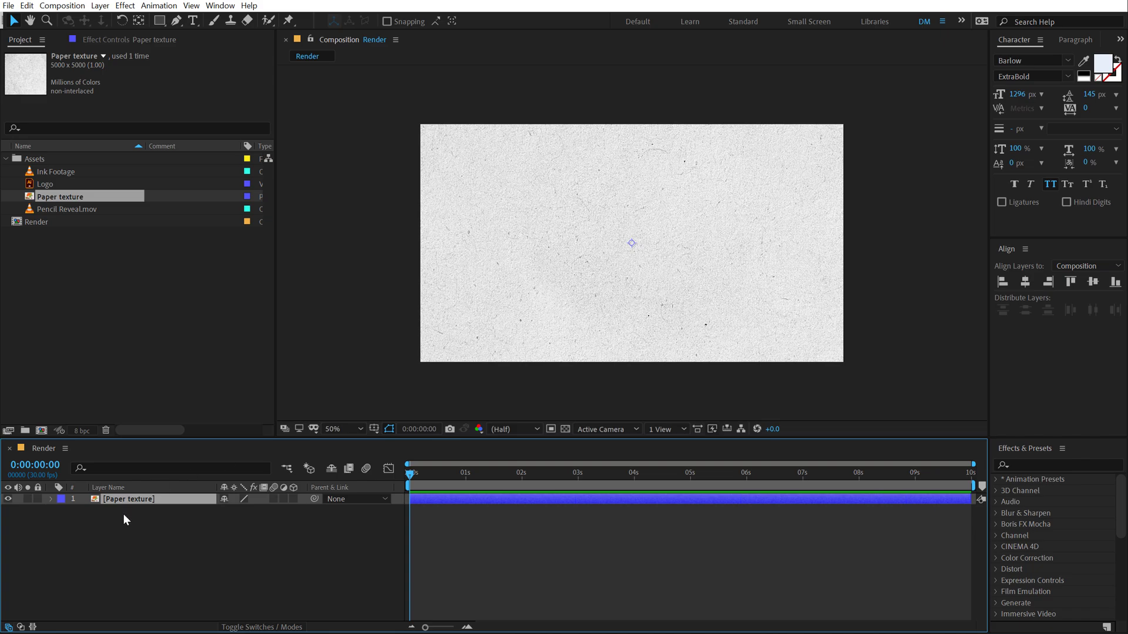
- Scale the Paper texture layer to 45%, then down to about 39.9%
{"action": "key", "text": "s"}
{"action": "left_click", "coordinate": [261, 510]}
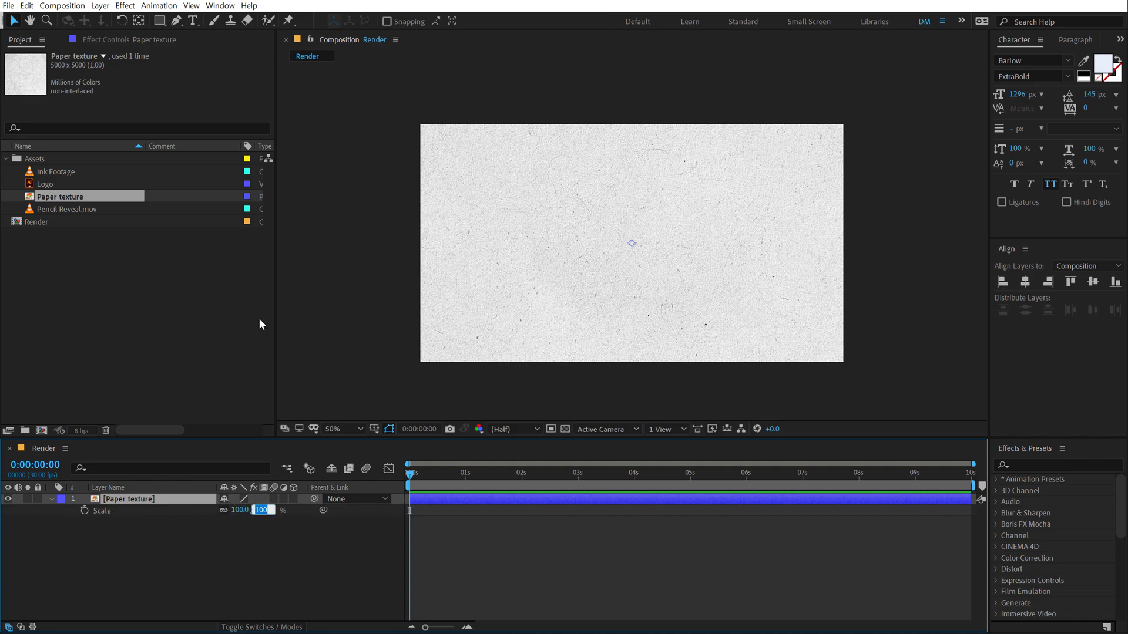
{"action": "type", "text": "45"}
{"action": "key", "text": "Return"}
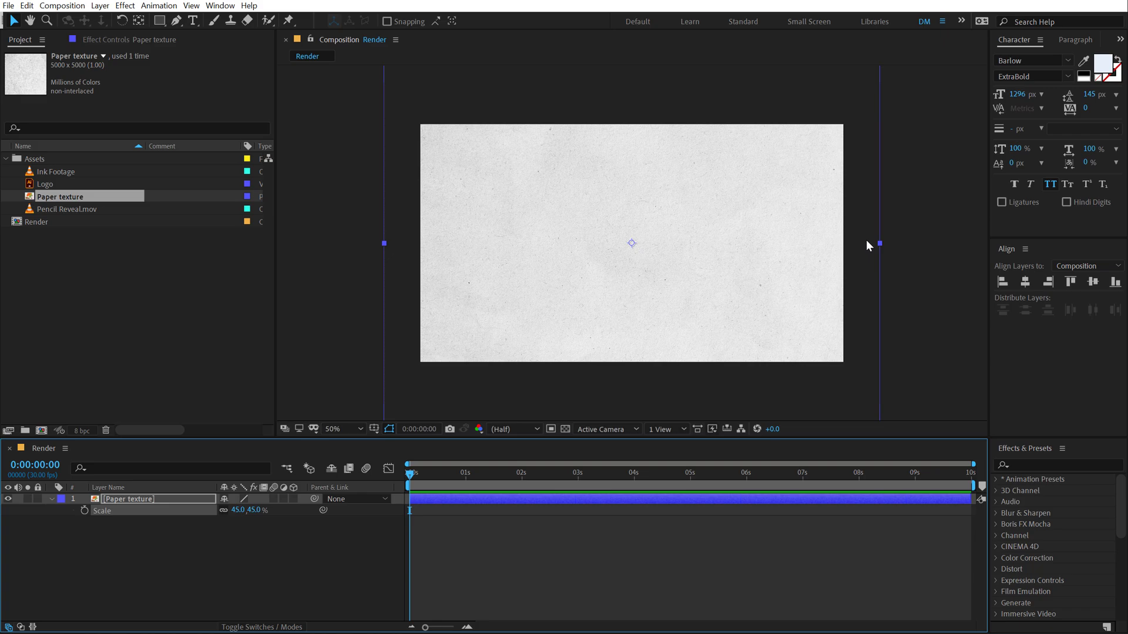
{"action": "left_click_drag", "start_coordinate": [879, 245], "coordinate": [850, 249]}
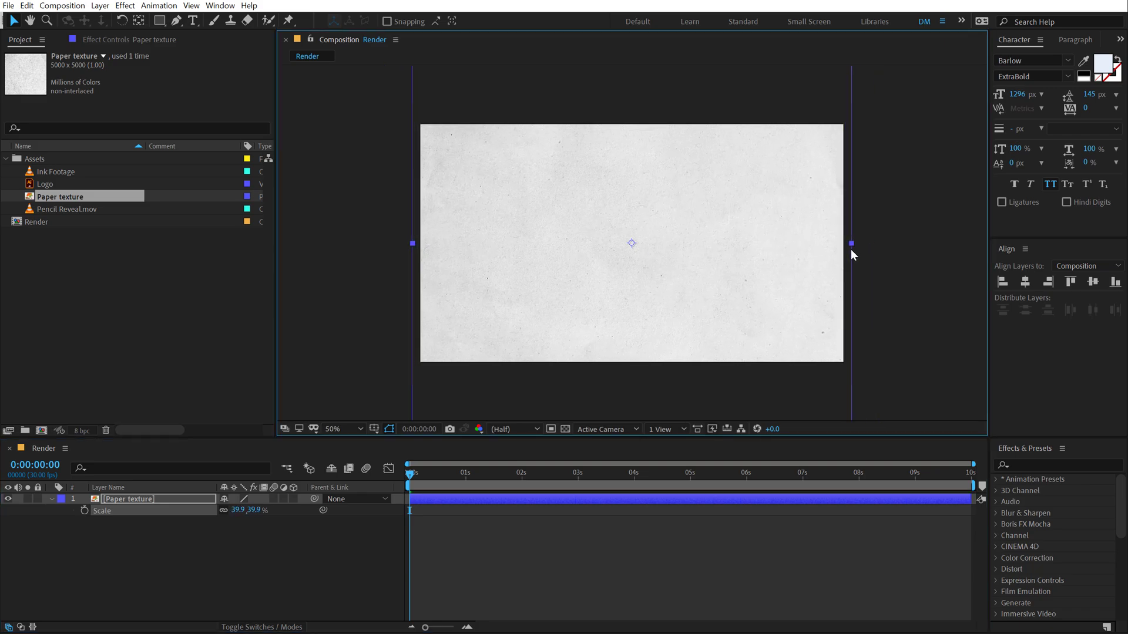
{"action": "left_click", "coordinate": [282, 569]}
{"action": "left_click", "coordinate": [51, 499]}
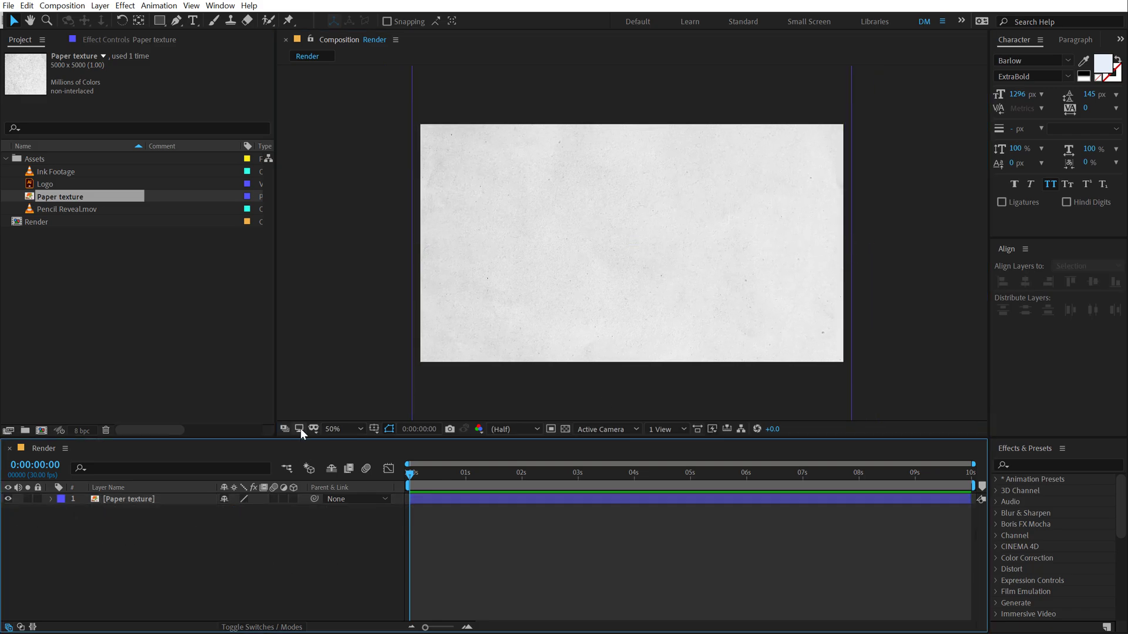
{"action": "scroll", "coordinate": [473, 249], "scroll_direction": "up", "scroll_amount": 2}
{"action": "scroll", "coordinate": [473, 249], "scroll_direction": "down", "scroll_amount": 2}
{"action": "scroll", "coordinate": [473, 249], "scroll_direction": "up", "scroll_amount": 2}
{"action": "scroll", "coordinate": [474, 250], "scroll_direction": "down", "scroll_amount": 2}
- Create a Logo composition containing the Logo file scaled to 56%
{"action": "left_click", "coordinate": [51, 415]}
{"action": "left_click", "coordinate": [42, 431]}
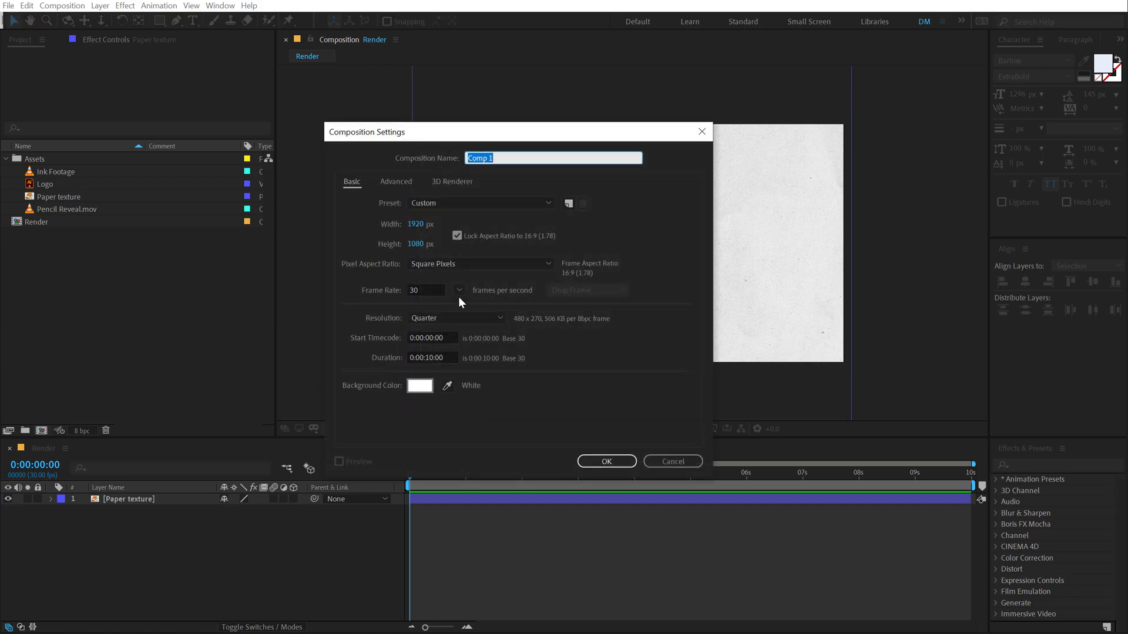
{"action": "type", "text": "Logo"}
{"action": "left_click", "coordinate": [595, 462]}
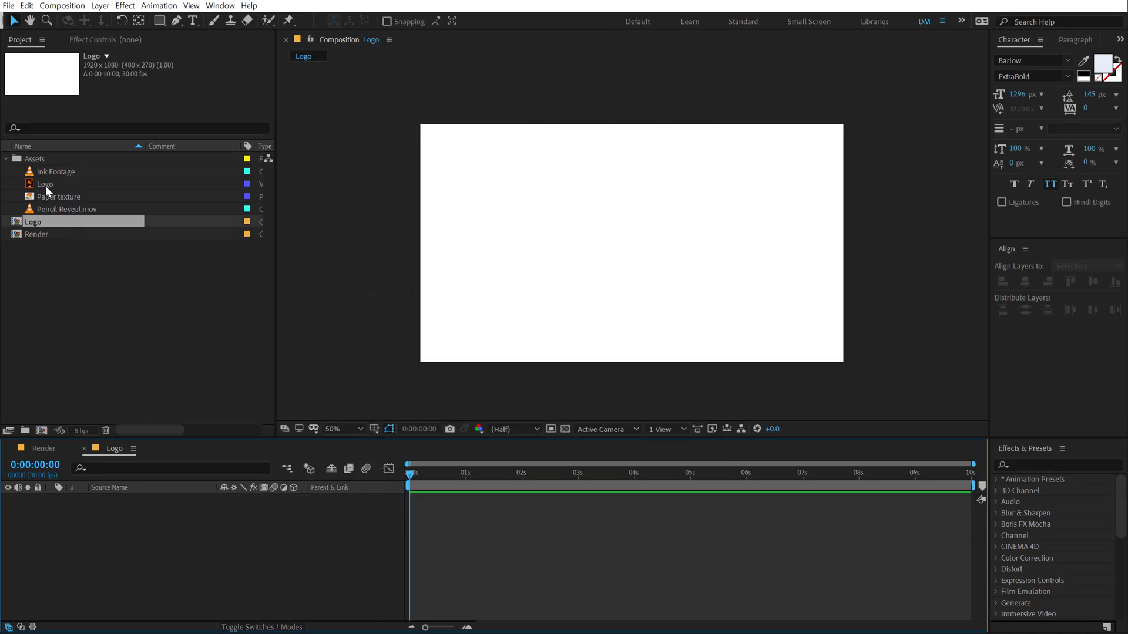
{"action": "left_click_drag", "start_coordinate": [45, 186], "coordinate": [128, 557]}
{"action": "key", "text": "s"}
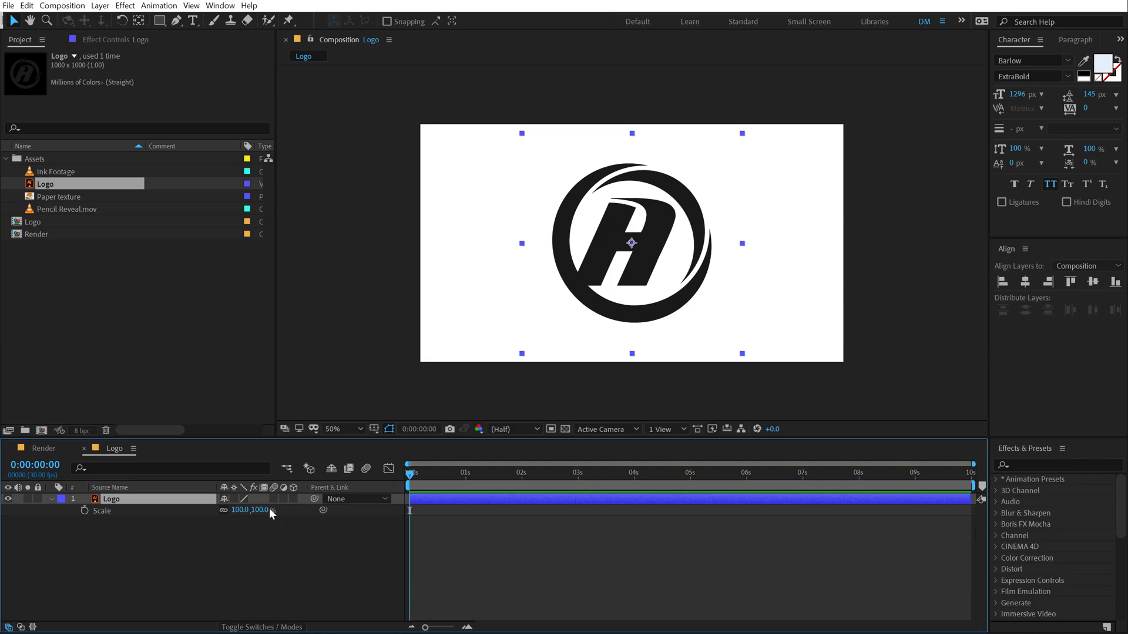
{"action": "left_click_drag", "start_coordinate": [260, 510], "coordinate": [235, 510]}
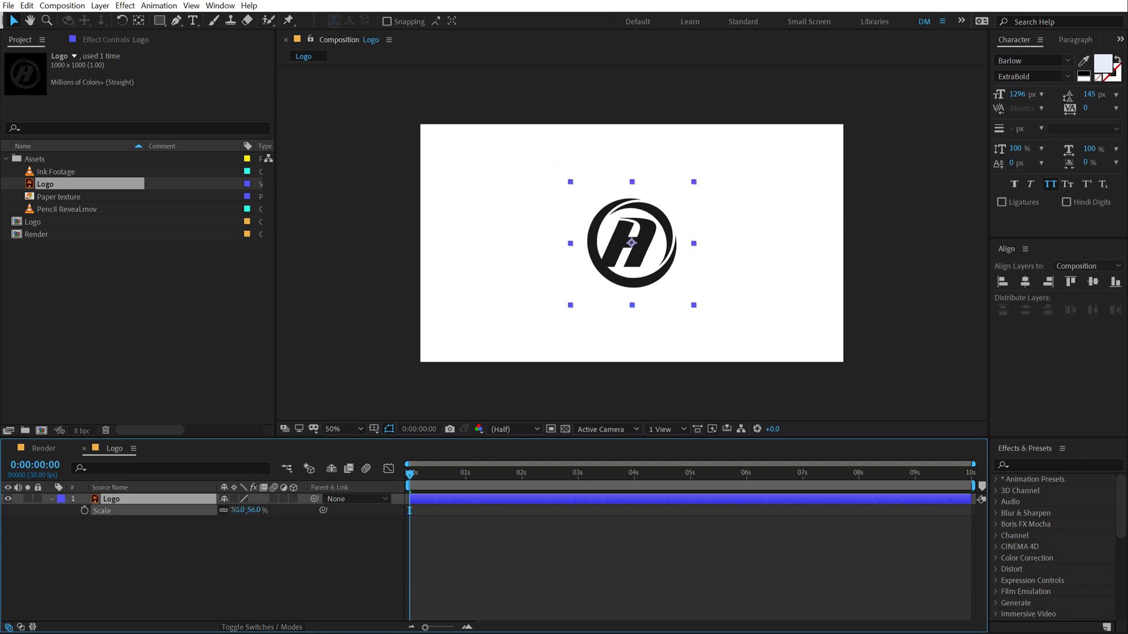
{"action": "left_click", "coordinate": [114, 575]}
- Place the Logo composition above Paper texture in Render and check it at full and half view
{"action": "left_click", "coordinate": [43, 445]}
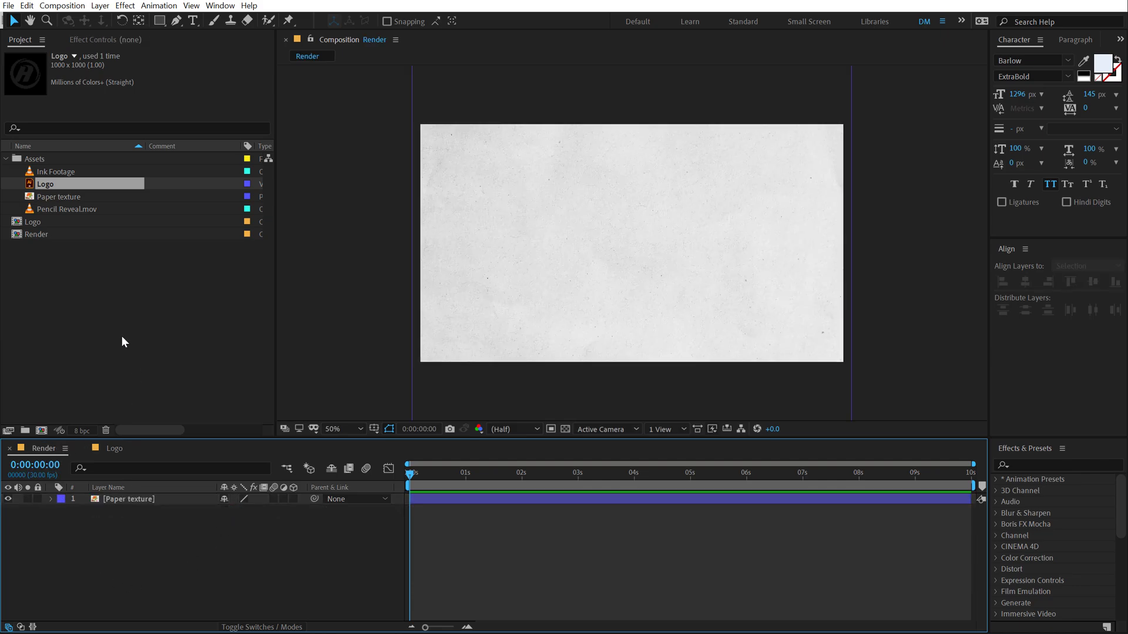
{"action": "left_click", "coordinate": [123, 337]}
{"action": "left_click_drag", "start_coordinate": [40, 223], "coordinate": [113, 500]}
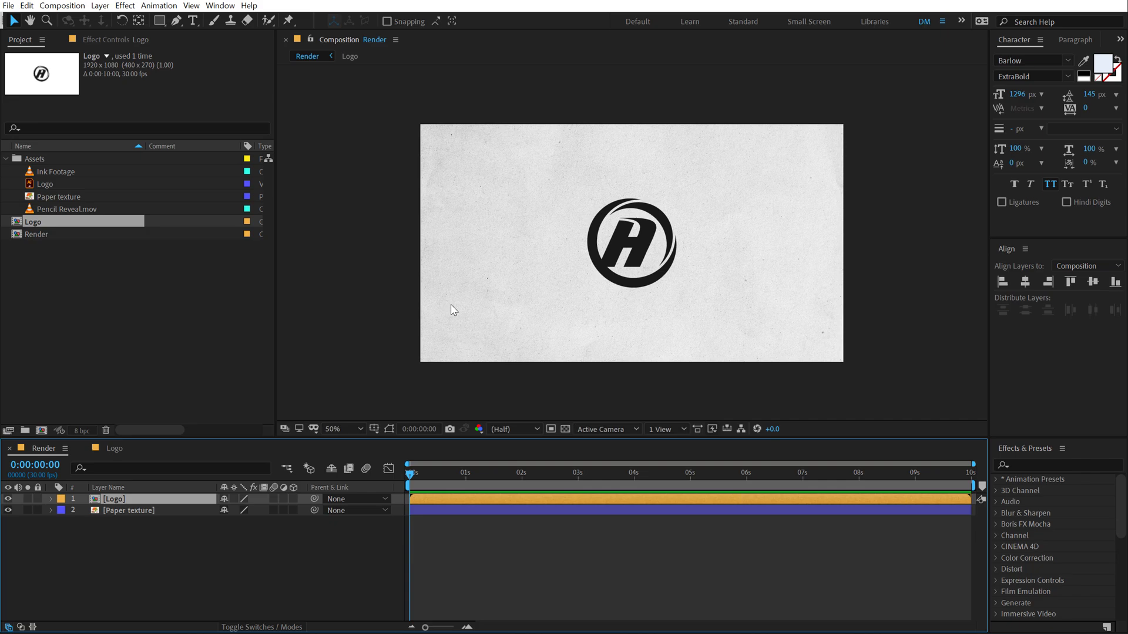
{"action": "key", "text": "/"}
{"action": "key", "text": "comma"}
- Search Effects & Presets for 'vegas' and apply Vegas to the Logo layer
{"action": "left_click", "coordinate": [1034, 464]}
{"action": "type", "text": "vegas"}
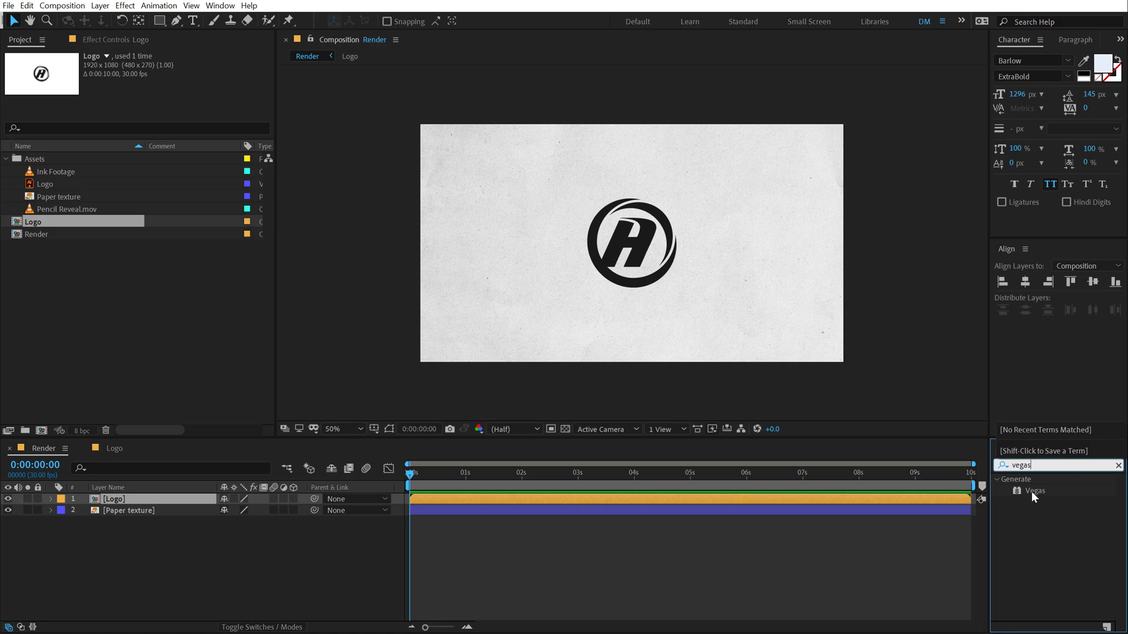
{"action": "left_click_drag", "start_coordinate": [1031, 491], "coordinate": [126, 501]}
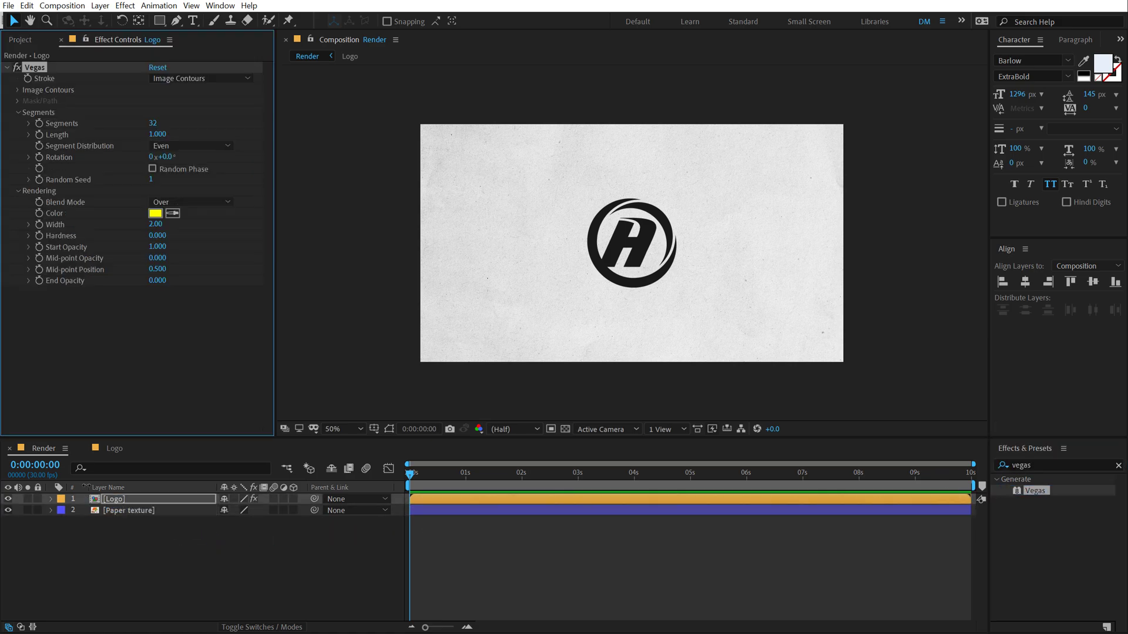
- Set Vegas Image Contours to the Alpha channel and the stroke blend mode to Transparent
{"action": "left_click", "coordinate": [17, 90]}
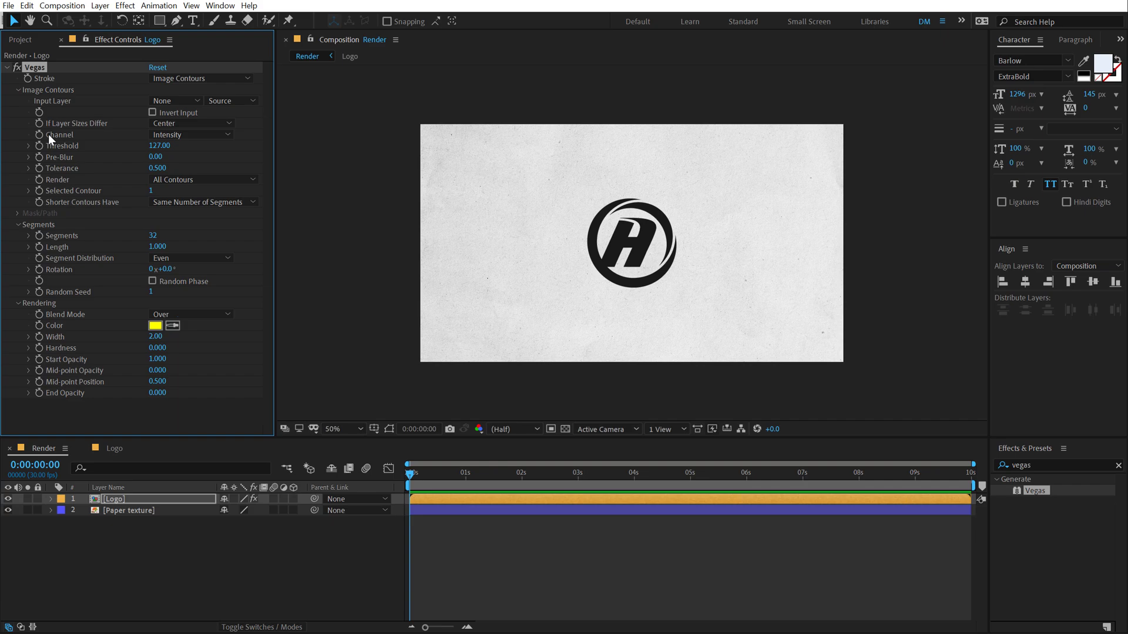
{"action": "left_click", "coordinate": [174, 136]}
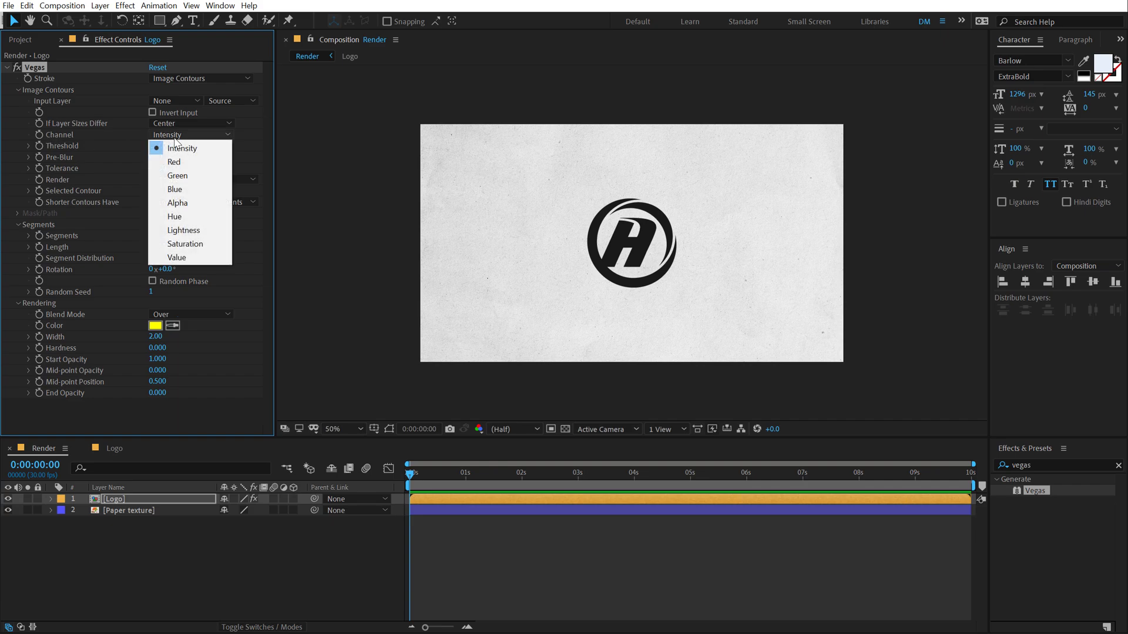
{"action": "left_click", "coordinate": [178, 203]}
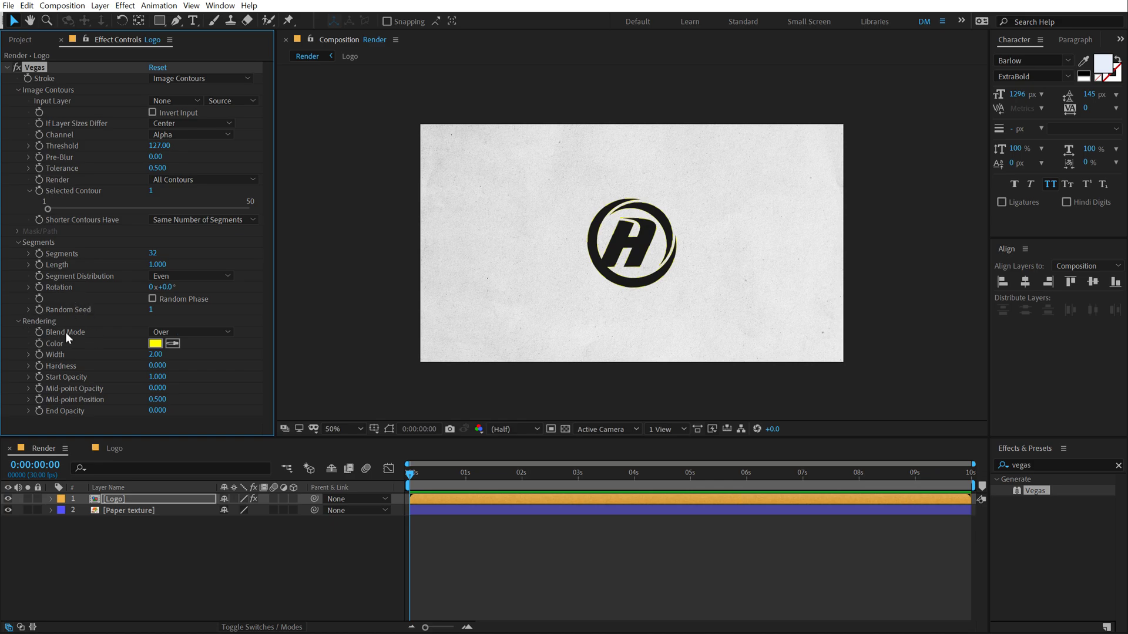
{"action": "left_click", "coordinate": [188, 333]}
{"action": "left_click", "coordinate": [211, 349]}
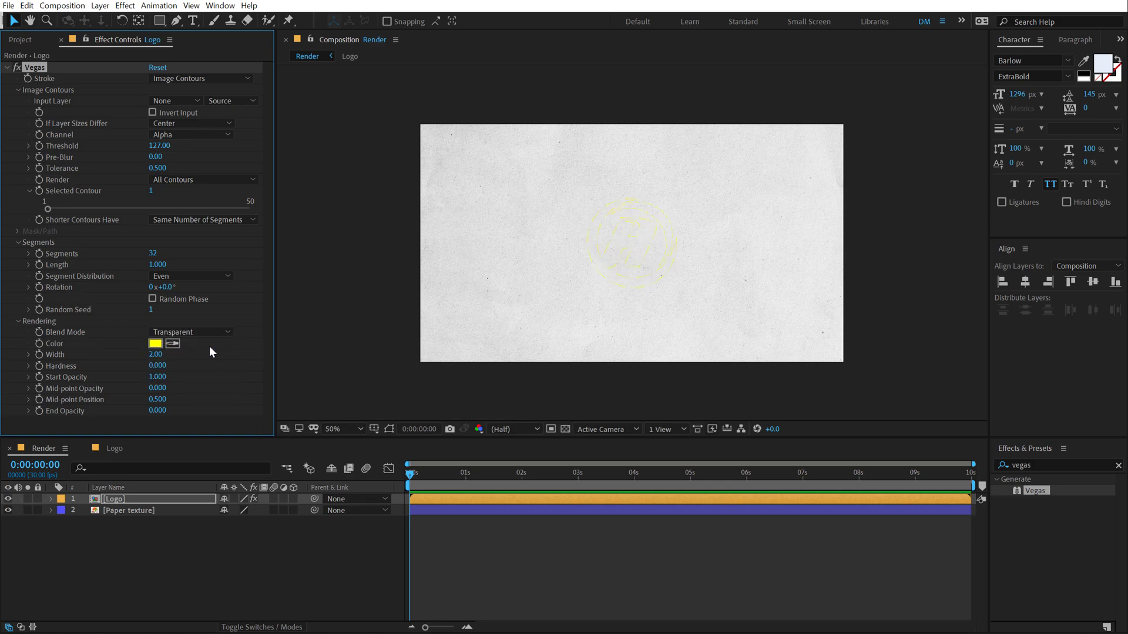
{"action": "key", "text": "slash"}
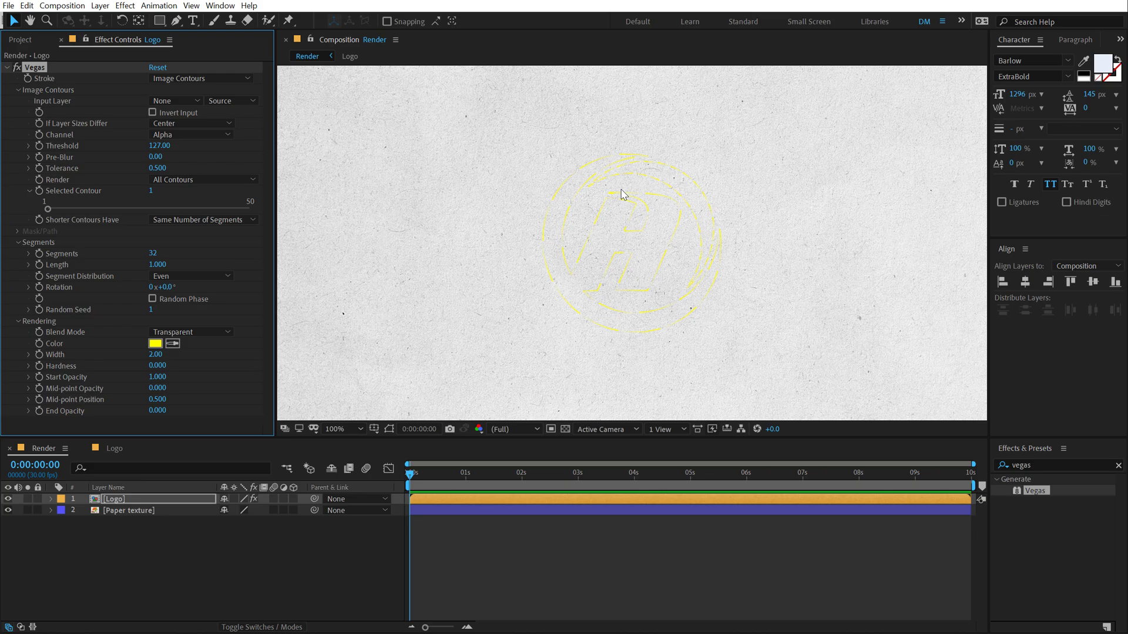
{"action": "left_click", "coordinate": [155, 343]}
- Make the Vegas stroke colour 2C2C2C and draw it in 2 segments
{"action": "type", "text": "2C2C2C"}
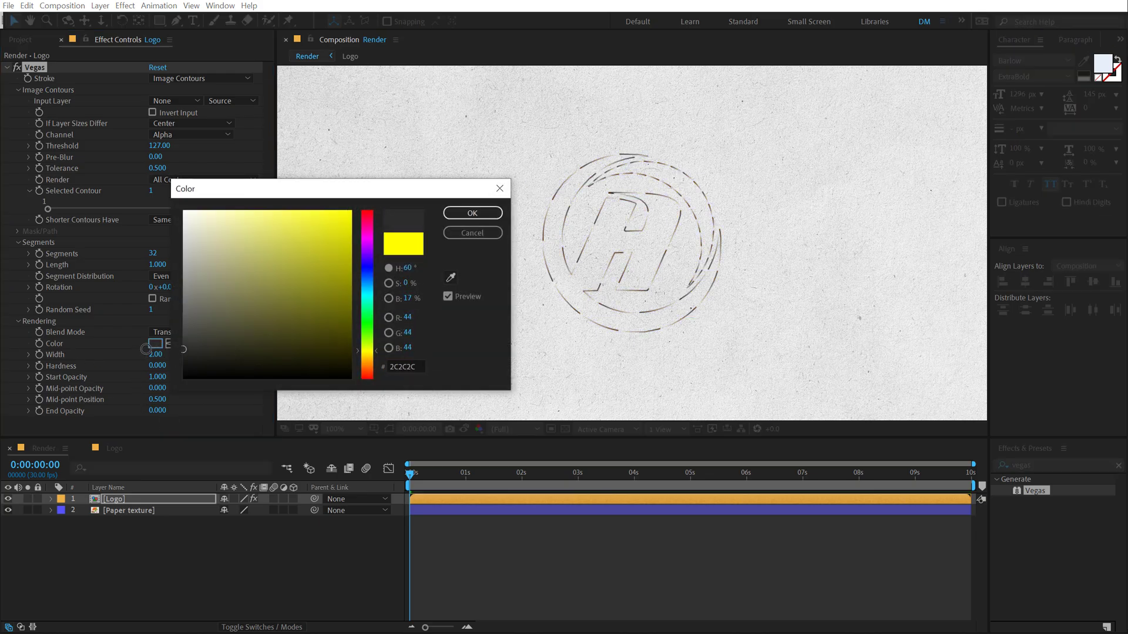
{"action": "left_click", "coordinate": [461, 213]}
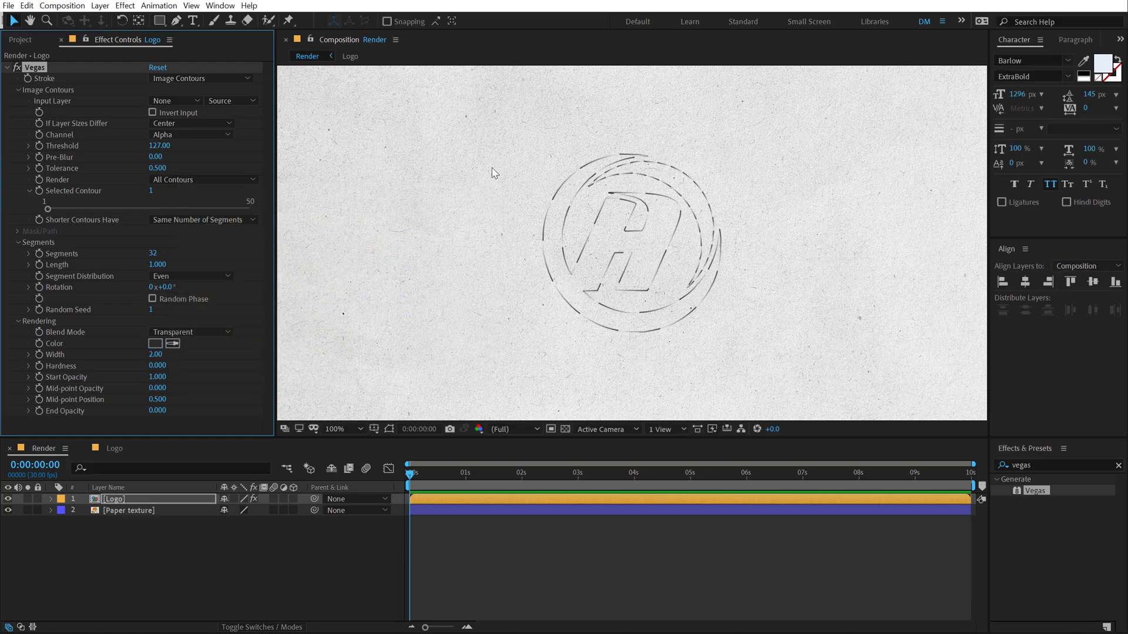
{"action": "left_click", "coordinate": [154, 252]}
{"action": "type", "text": "2"}
{"action": "key", "text": "Return"}
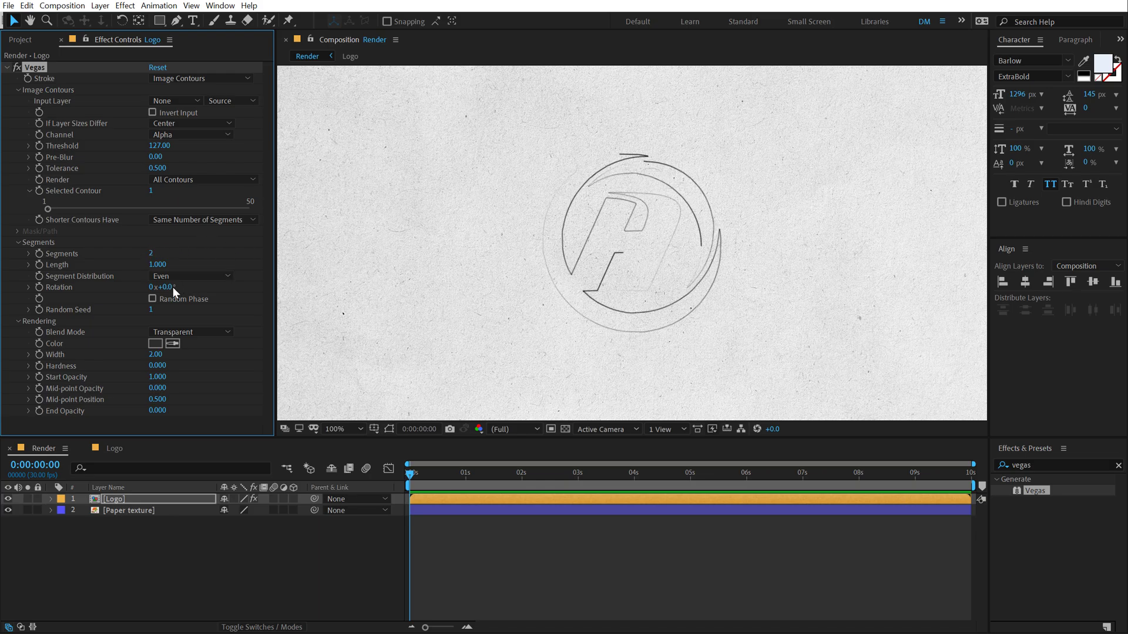
{"action": "mouse_move", "coordinate": [157, 265]}
{"action": "left_mouse_down"}
{"action": "mouse_move", "coordinate": [109, 267]}
{"action": "mouse_move", "coordinate": [188, 269]}
{"action": "left_mouse_up"}
- Set the stroke's End Opacity and Mid-point Opacity to 1, then test shorter lengths
{"action": "left_click", "coordinate": [157, 411]}
{"action": "type", "text": "1"}
{"action": "key", "text": "Return"}
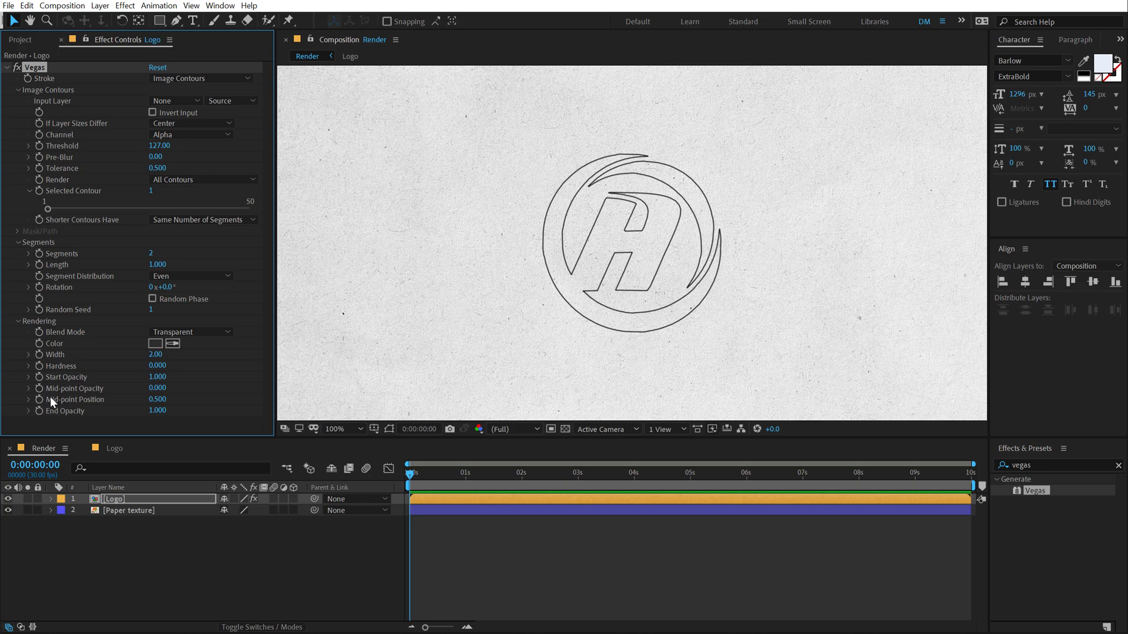
{"action": "left_click", "coordinate": [154, 388]}
{"action": "type", "text": "1"}
{"action": "key", "text": "Return"}
{"action": "mouse_move", "coordinate": [156, 265]}
{"action": "left_mouse_down"}
{"action": "mouse_move", "coordinate": [104, 274]}
{"action": "mouse_move", "coordinate": [197, 268]}
{"action": "left_mouse_up"}
- Animate the Vegas Length from 0 at the start to 1 at 0:00:04:00
{"action": "left_click", "coordinate": [160, 265]}
{"action": "type", "text": "0"}
{"action": "key", "text": "Return"}
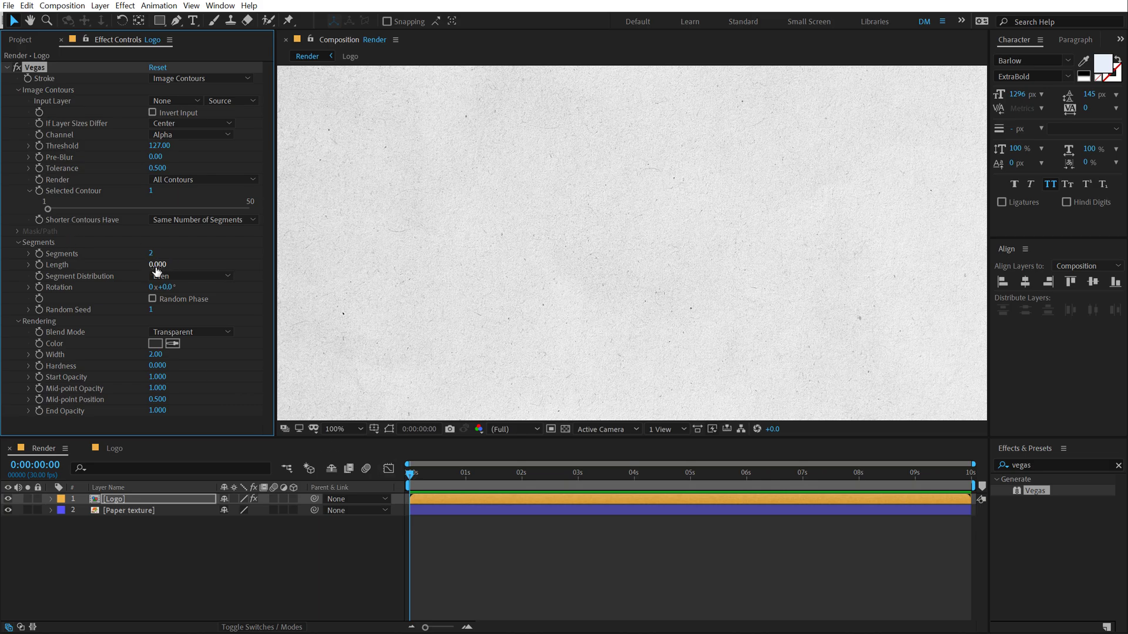
{"action": "left_click", "coordinate": [635, 483]}
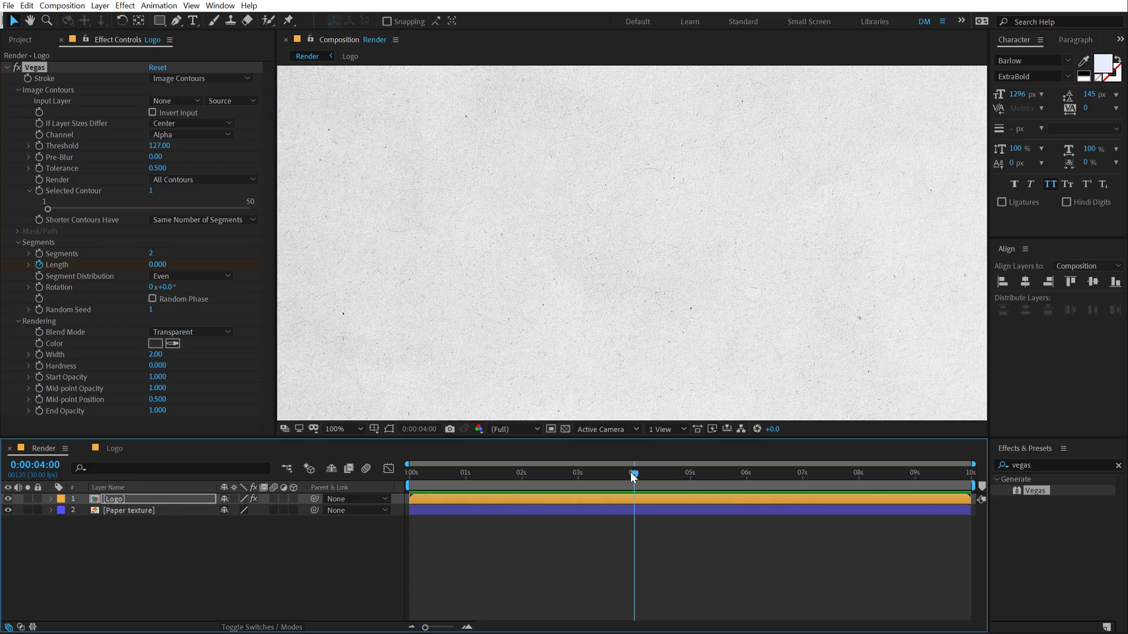
{"action": "left_click", "coordinate": [156, 264]}
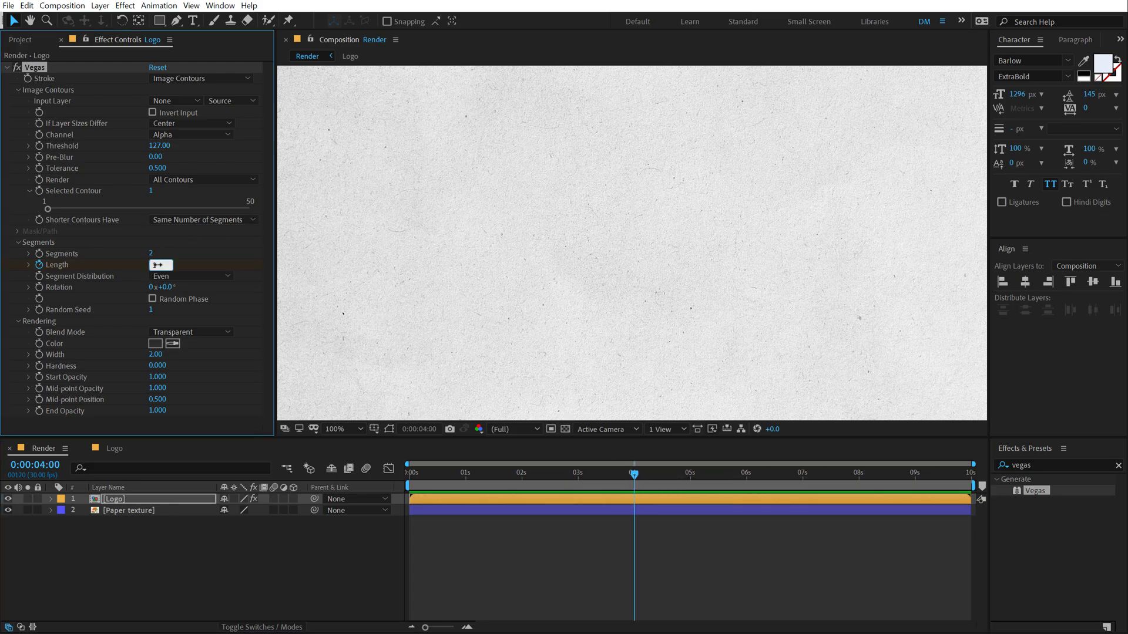
{"action": "type", "text": "1"}
{"action": "key", "text": "Return"}
- Rotate the stroke segments to 28° and scrub to preview the draw-on
{"action": "mouse_move", "coordinate": [419, 471]}
{"action": "left_mouse_down"}
{"action": "mouse_move", "coordinate": [534, 470]}
{"action": "mouse_move", "coordinate": [396, 471]}
{"action": "mouse_move", "coordinate": [433, 476]}
{"action": "left_mouse_up"}
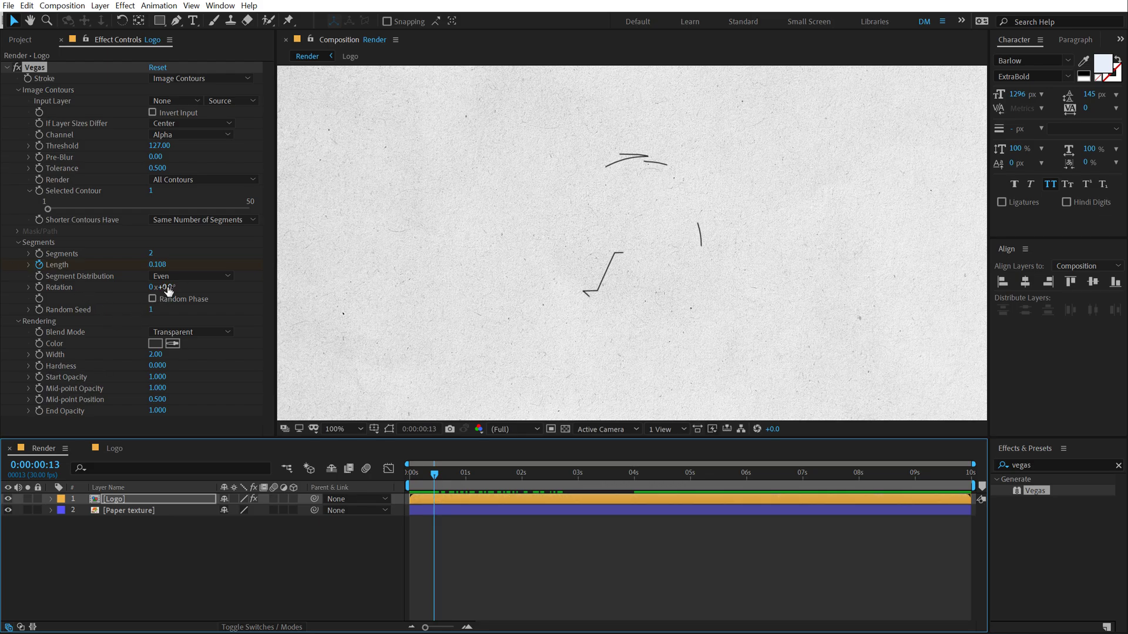
{"action": "left_click_drag", "start_coordinate": [168, 287], "coordinate": [185, 287]}
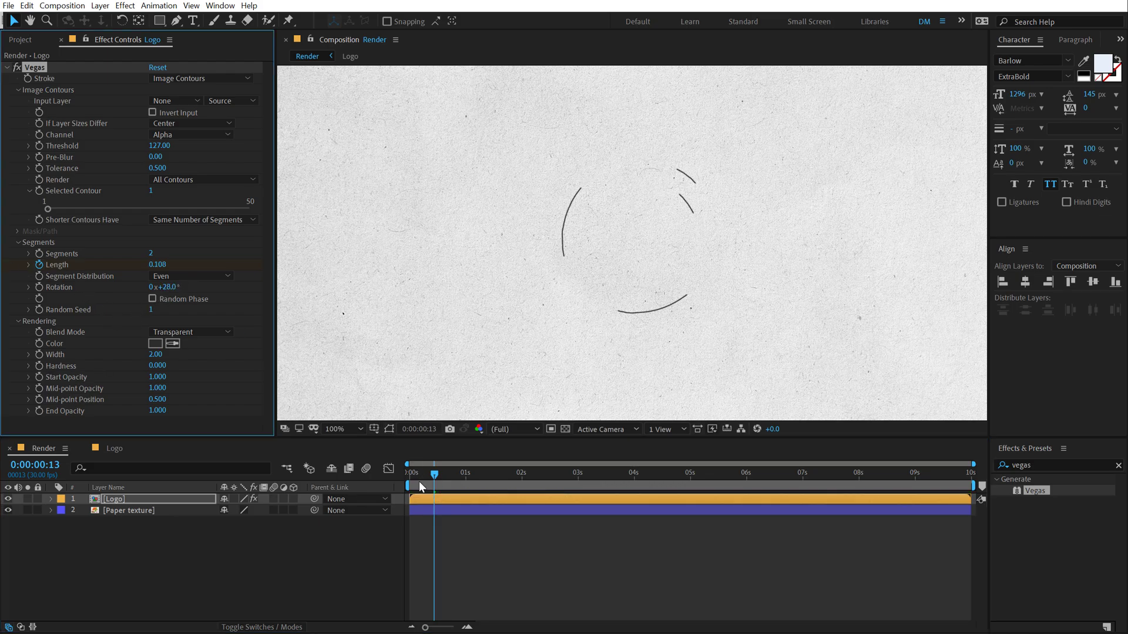
{"action": "mouse_move", "coordinate": [418, 481]}
{"action": "left_mouse_down"}
{"action": "mouse_move", "coordinate": [398, 477]}
{"action": "mouse_move", "coordinate": [679, 473]}
{"action": "mouse_move", "coordinate": [509, 471]}
{"action": "left_mouse_up"}
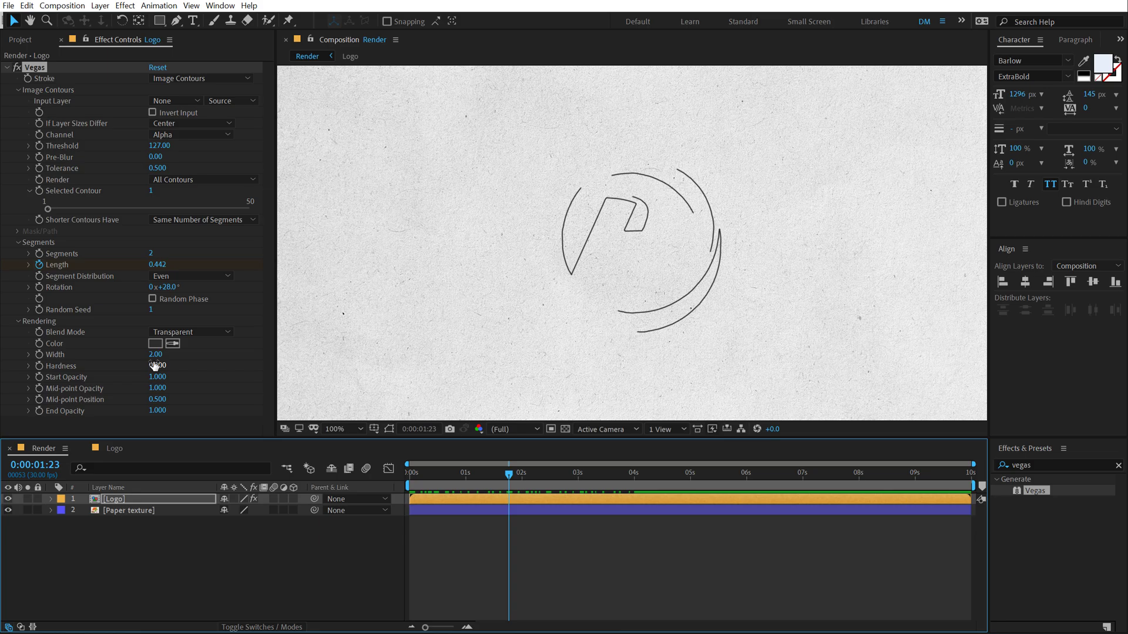
- Try 5 Vegas segments in a draw-on preview, then revert to 2 segments
{"action": "left_click", "coordinate": [434, 471]}
{"action": "left_click_drag", "start_coordinate": [432, 471], "coordinate": [421, 470]}
{"action": "left_click", "coordinate": [151, 254]}
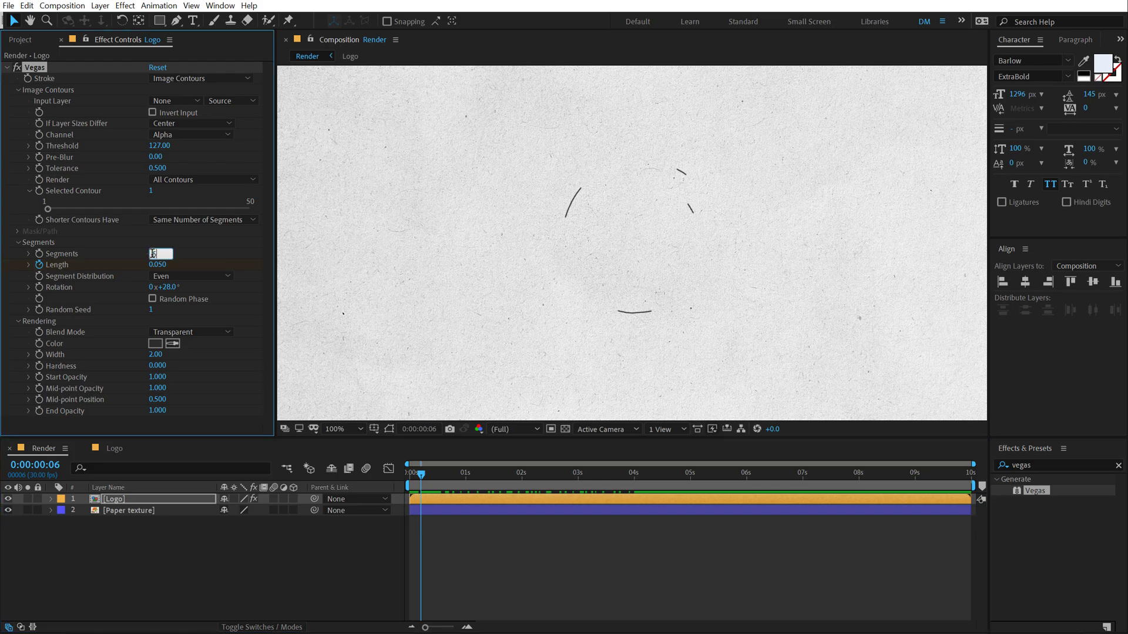
{"action": "type", "text": "5"}
{"action": "key", "text": "Return"}
{"action": "mouse_move", "coordinate": [432, 475]}
{"action": "left_mouse_down"}
{"action": "mouse_move", "coordinate": [664, 469]}
{"action": "mouse_move", "coordinate": [541, 467]}
{"action": "left_mouse_up"}
{"action": "left_click", "coordinate": [154, 255]}
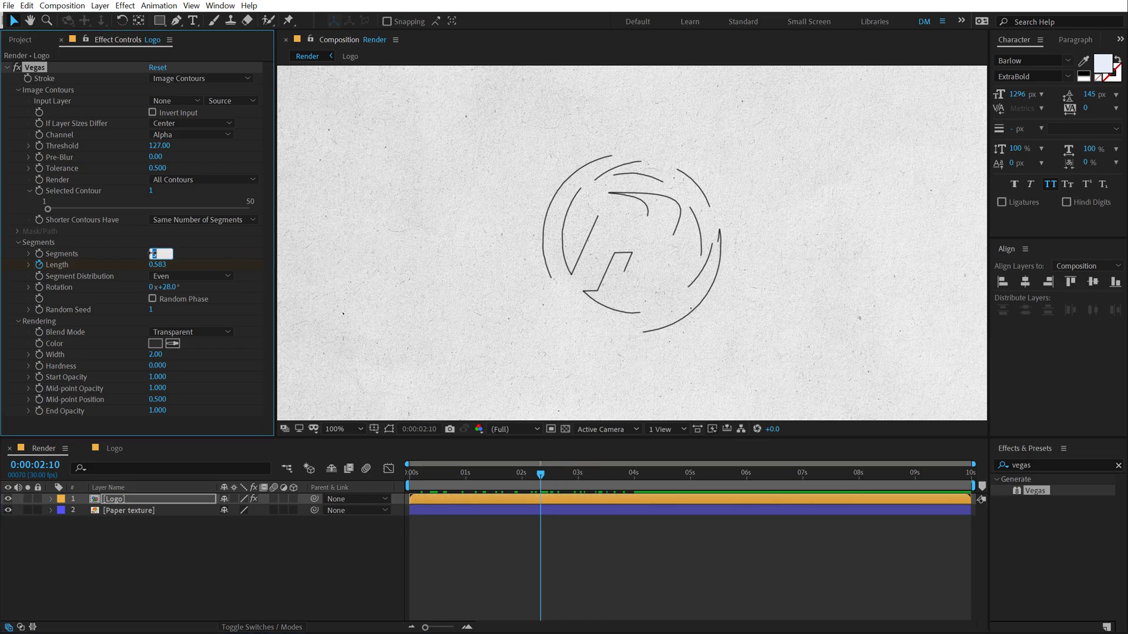
{"action": "key", "text": "Return"}
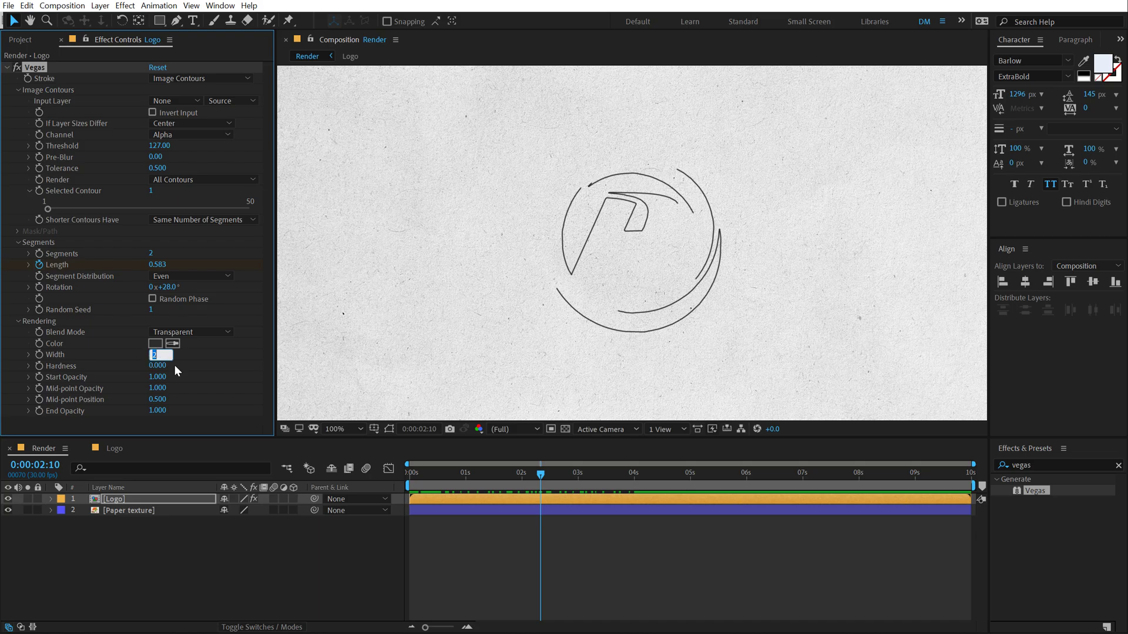
- Set the Vegas stroke width to 1, then 1.5, and inspect it enlarged to 200%
{"action": "type", "text": "1"}
{"action": "key", "text": "Return"}
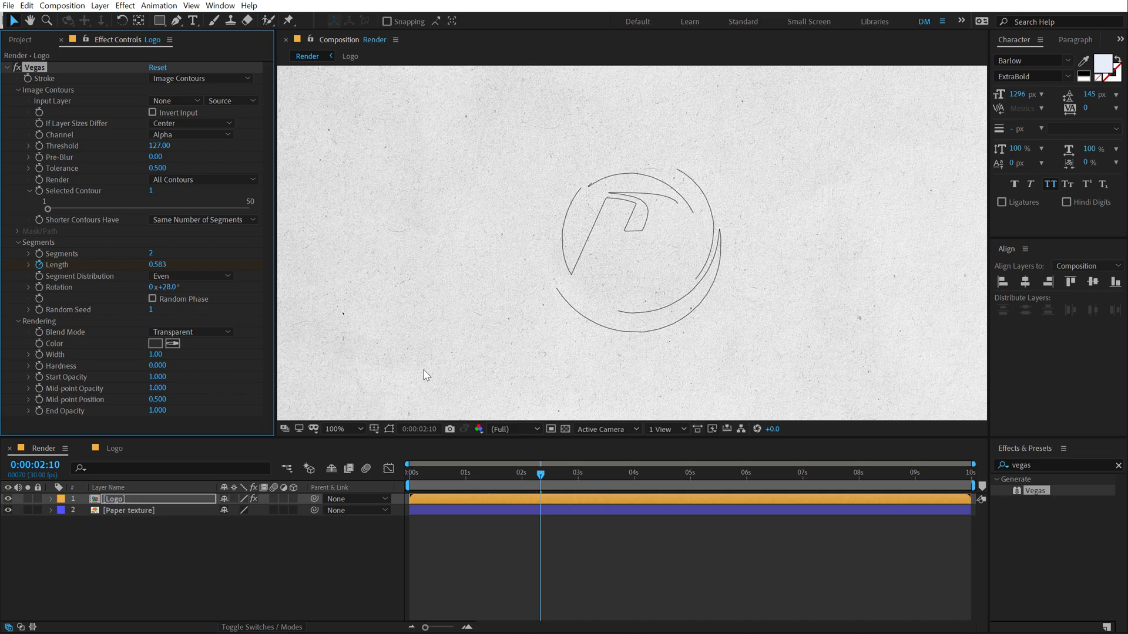
{"action": "left_click", "coordinate": [156, 354]}
{"action": "type", "text": "1.5"}
{"action": "key", "text": "Return"}
{"action": "mouse_move", "coordinate": [428, 476]}
{"action": "left_mouse_down"}
{"action": "mouse_move", "coordinate": [612, 472]}
{"action": "mouse_move", "coordinate": [421, 481]}
{"action": "mouse_move", "coordinate": [435, 488]}
{"action": "mouse_move", "coordinate": [694, 475]}
{"action": "left_mouse_up"}
{"action": "key", "text": "period"}
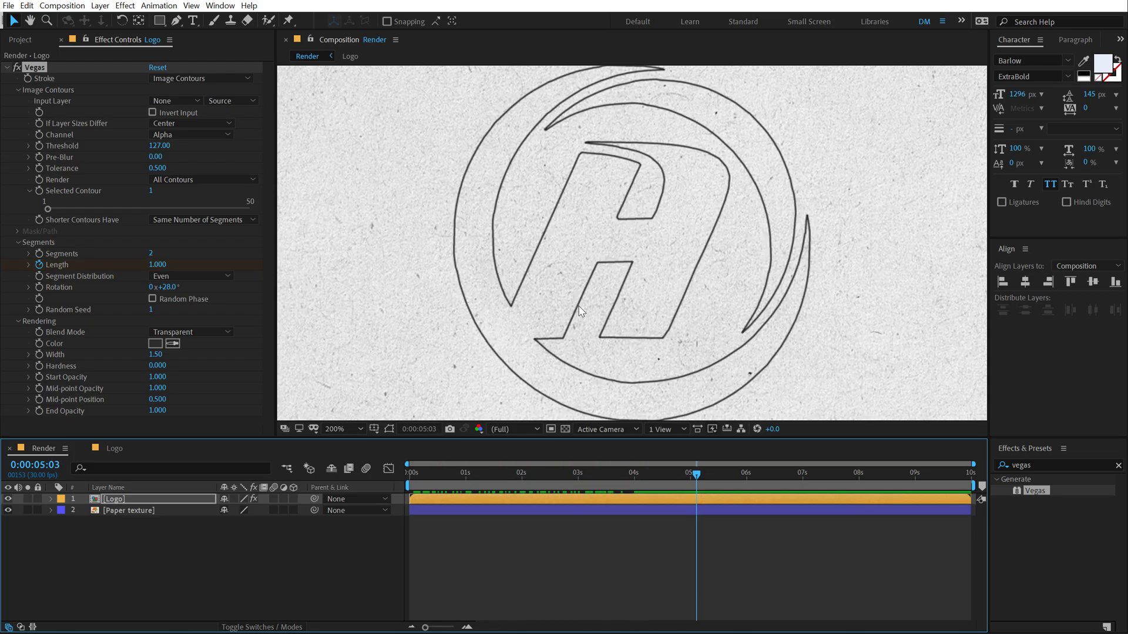
{"action": "key", "text": "period"}
- Apply Turbulent Displace to the Logo layer via a 'turbu' effects search
{"action": "key", "text": "comma"}
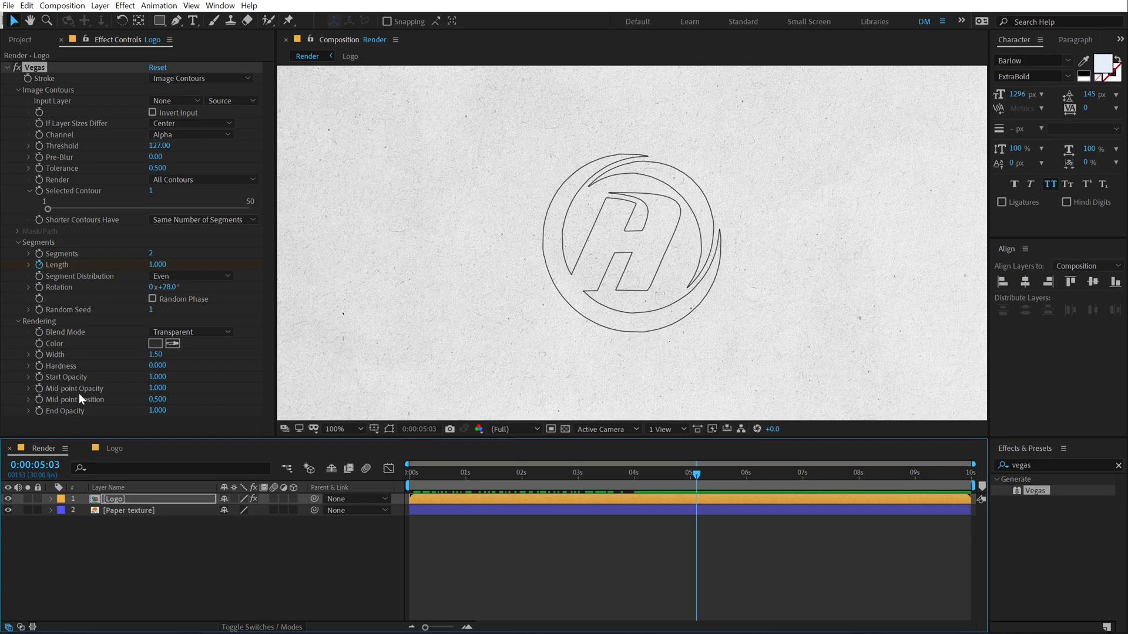
{"action": "left_click", "coordinate": [129, 498]}
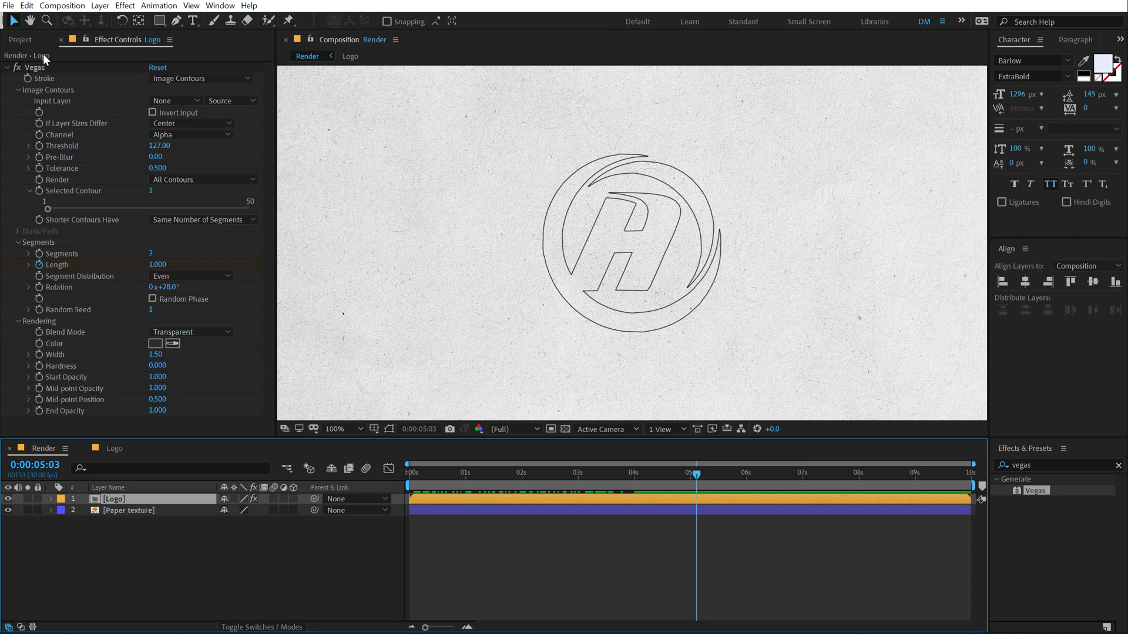
{"action": "left_click", "coordinate": [7, 69]}
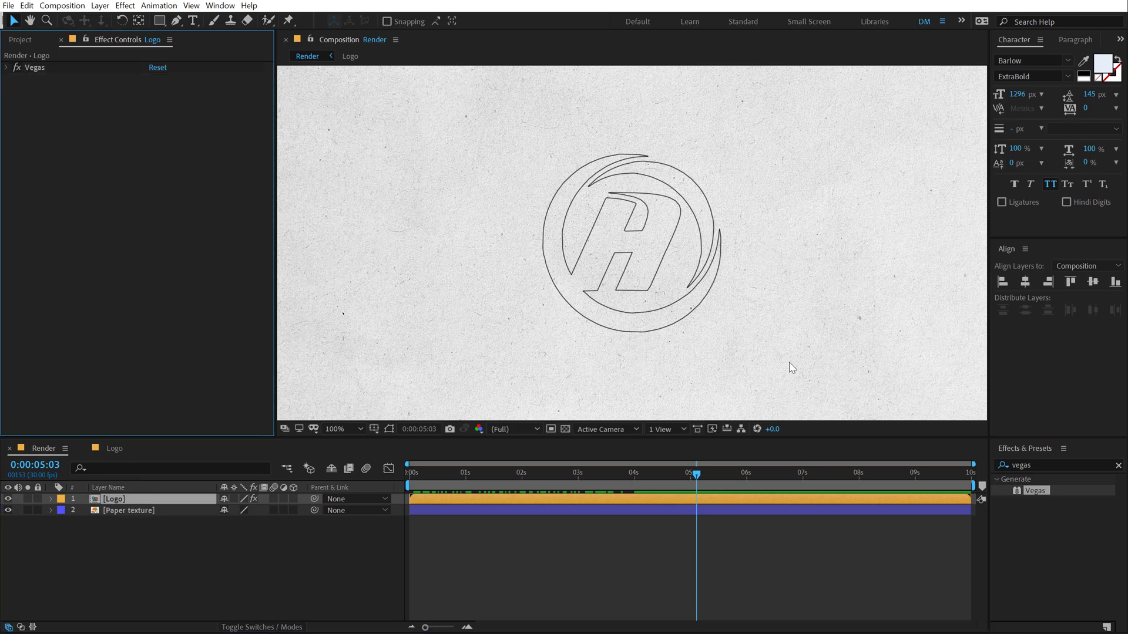
{"action": "left_click", "coordinate": [1038, 466]}
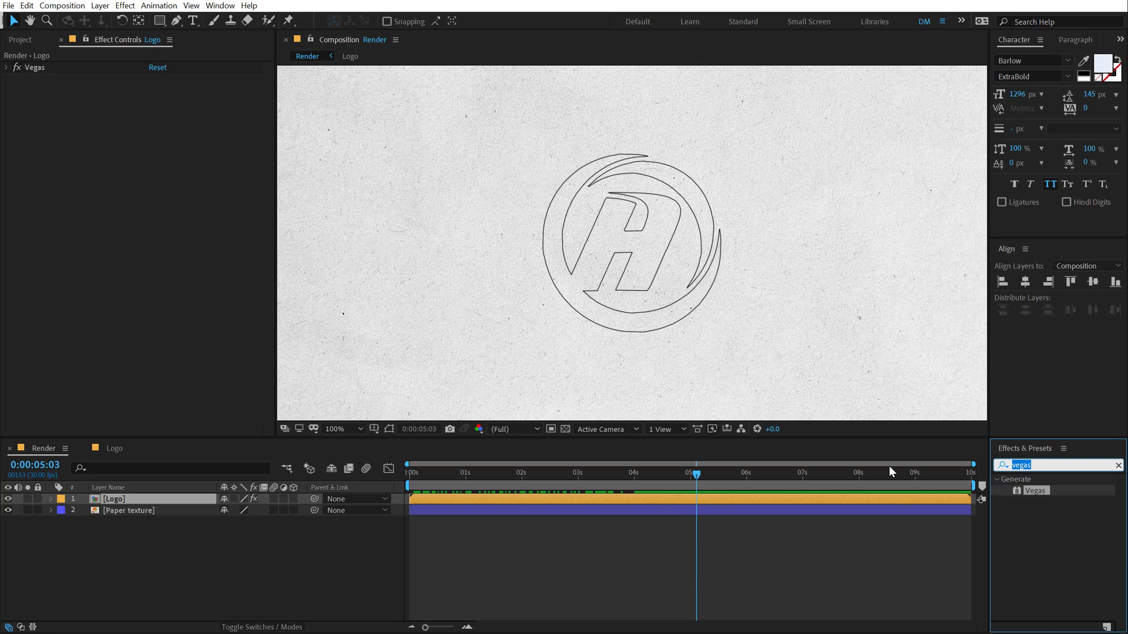
{"action": "type", "text": "turbu"}
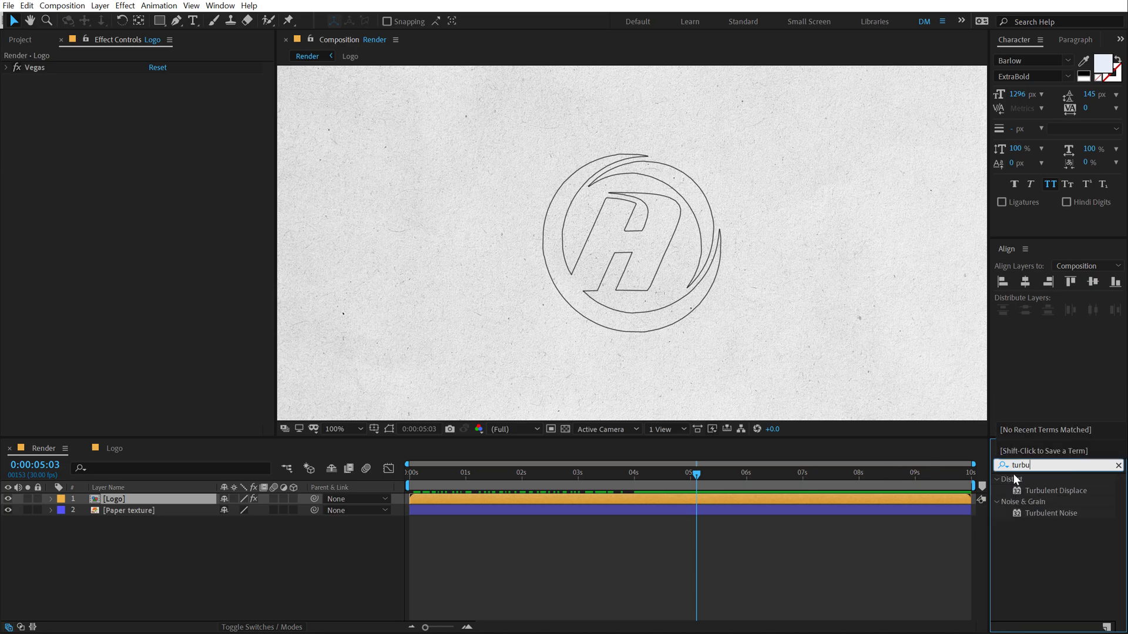
{"action": "double_click", "coordinate": [1052, 490]}
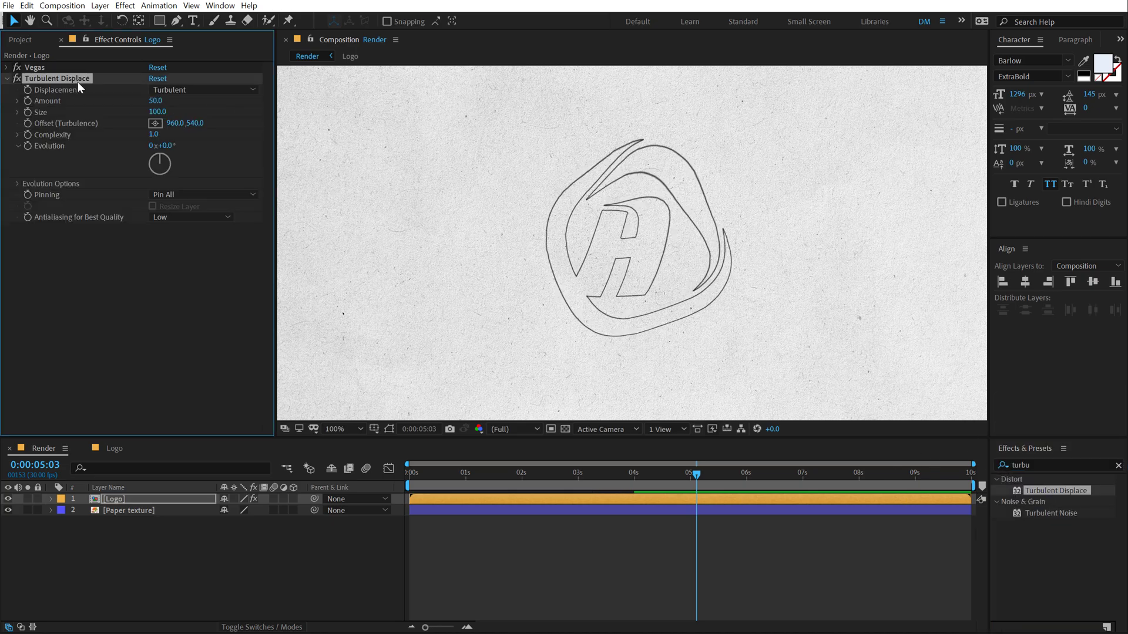
- Set Turbulent Displace to Bulge with Amount 30 and Size 2, then preview the outline
{"action": "left_click", "coordinate": [178, 90]}
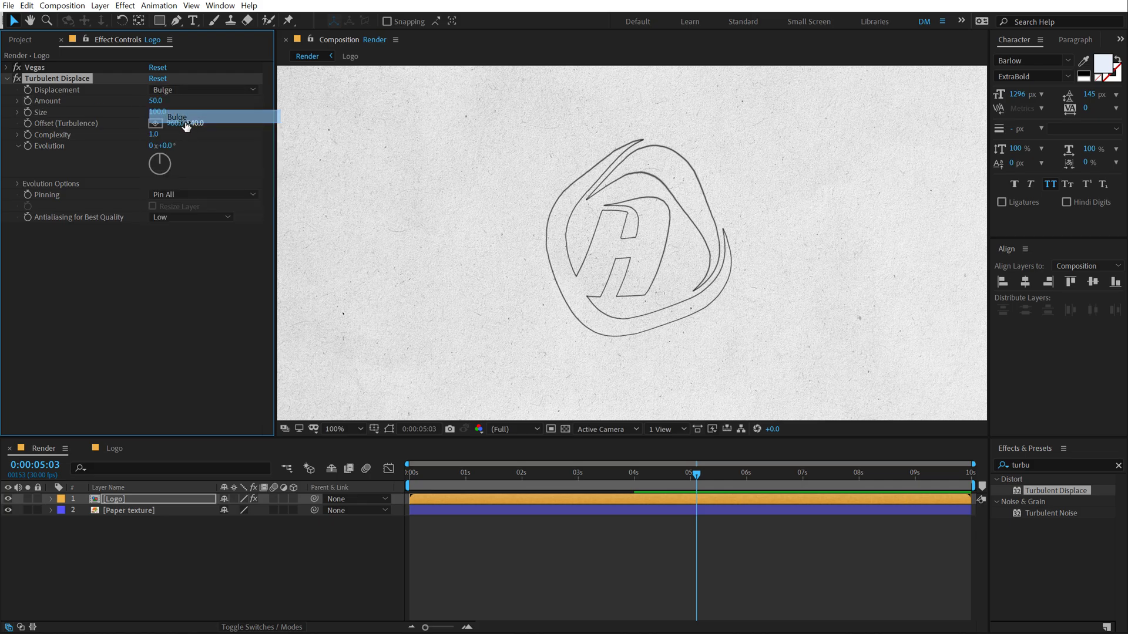
{"action": "left_click", "coordinate": [177, 116]}
{"action": "left_click", "coordinate": [157, 103]}
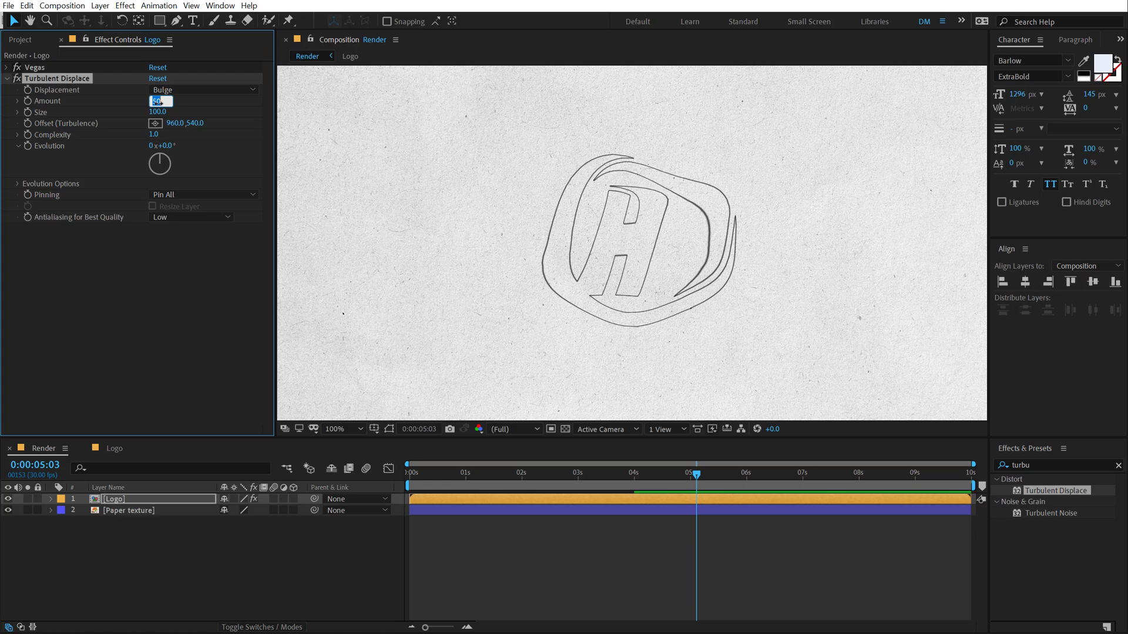
{"action": "key", "text": "Return"}
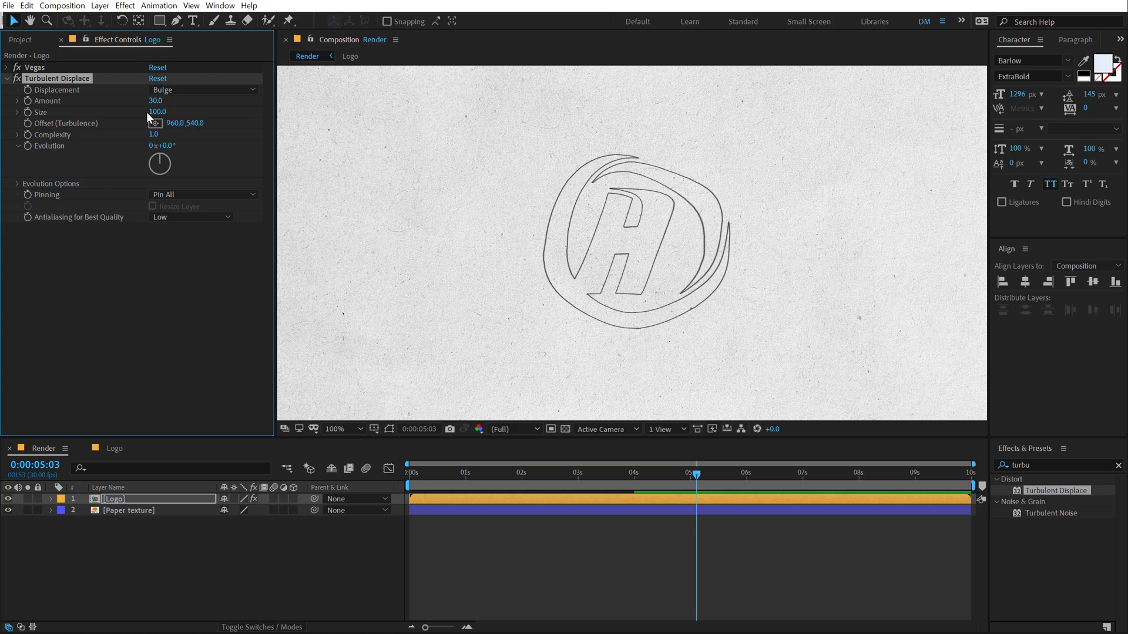
{"action": "left_click", "coordinate": [152, 111]}
{"action": "type", "text": "2"}
{"action": "key", "text": "Return"}
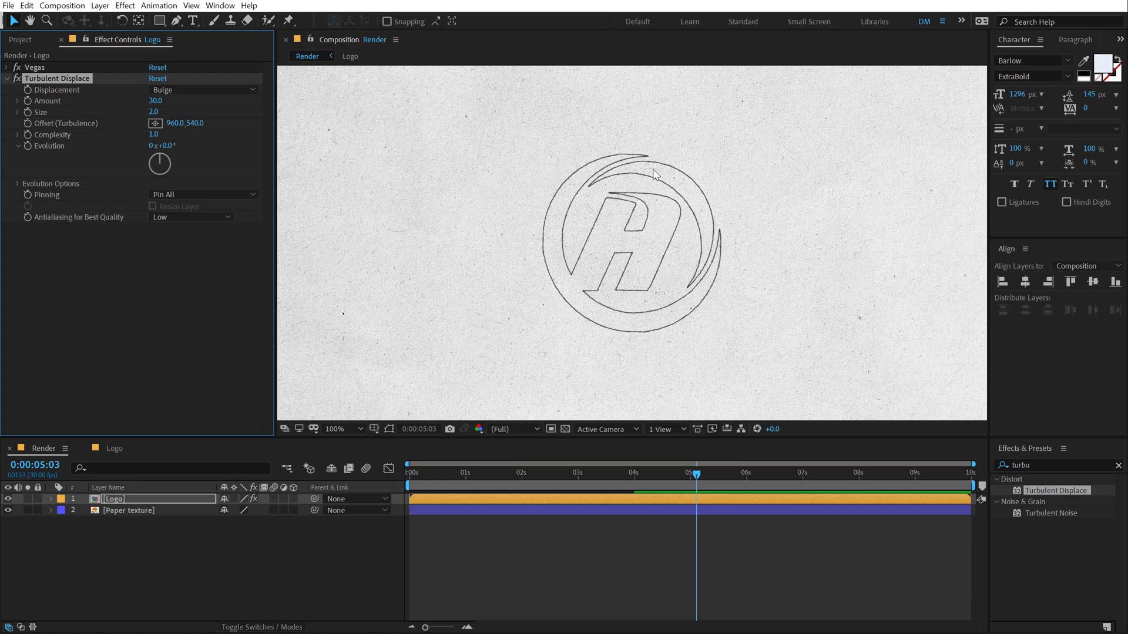
{"action": "key", "text": "comma"}
{"action": "left_click", "coordinate": [9, 79]}
{"action": "left_click_drag", "start_coordinate": [423, 477], "coordinate": [738, 470]}
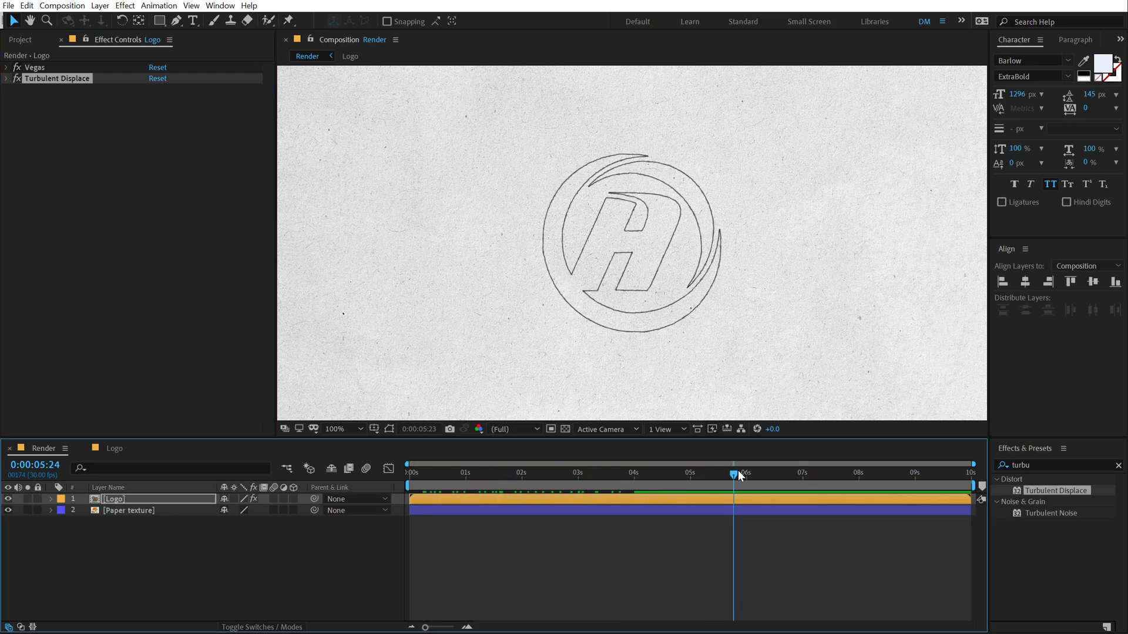
- Preview Pencil Reveal.mov from the Assets folder and add it to the top of Render
{"action": "left_click", "coordinate": [148, 565]}
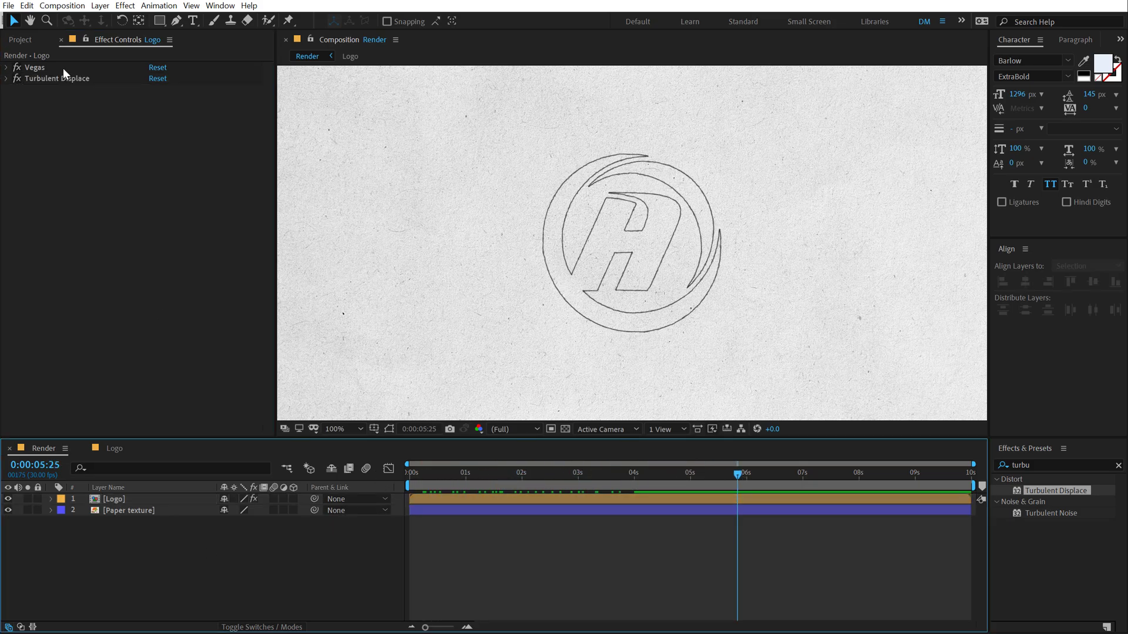
{"action": "left_click", "coordinate": [31, 36]}
{"action": "left_click", "coordinate": [183, 329]}
{"action": "left_click", "coordinate": [37, 161]}
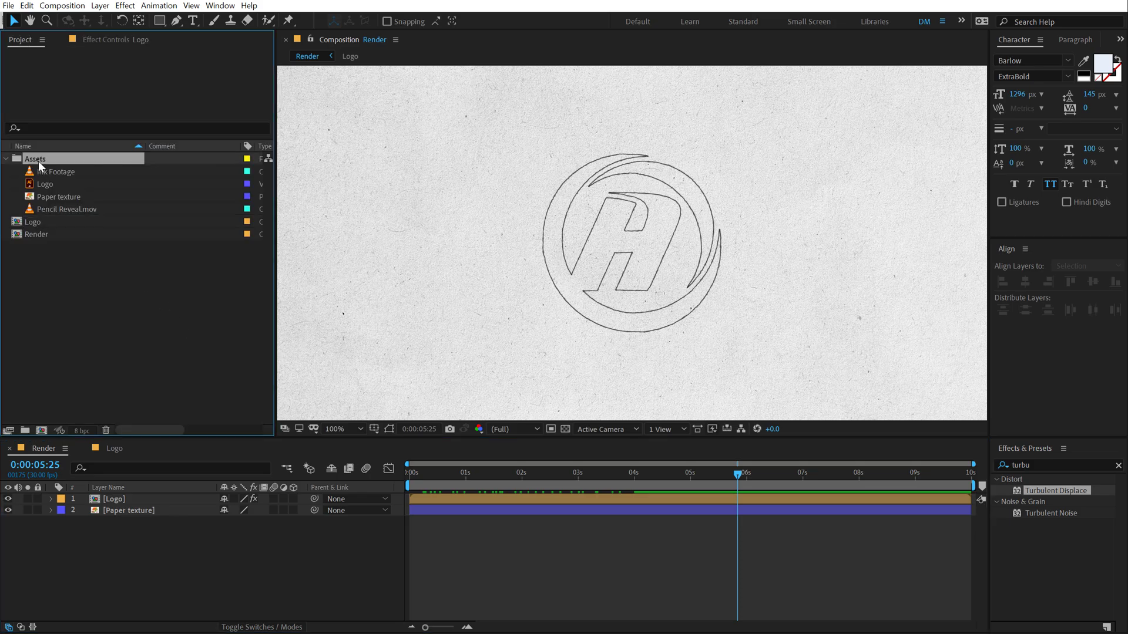
{"action": "double_click", "coordinate": [55, 210]}
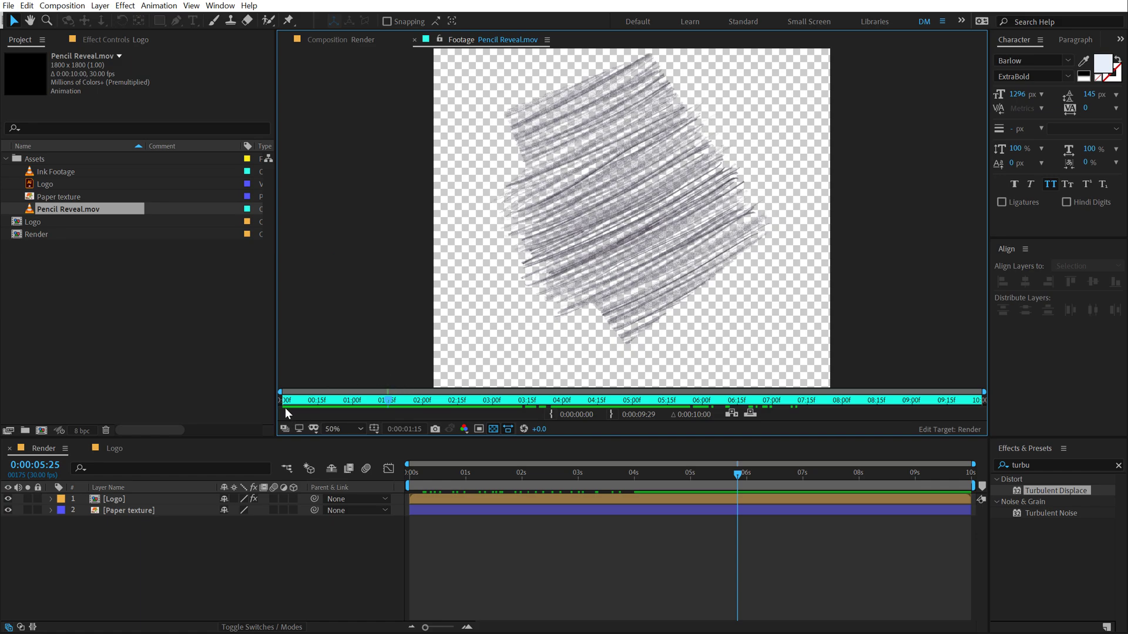
{"action": "left_click_drag", "start_coordinate": [294, 399], "coordinate": [472, 400]}
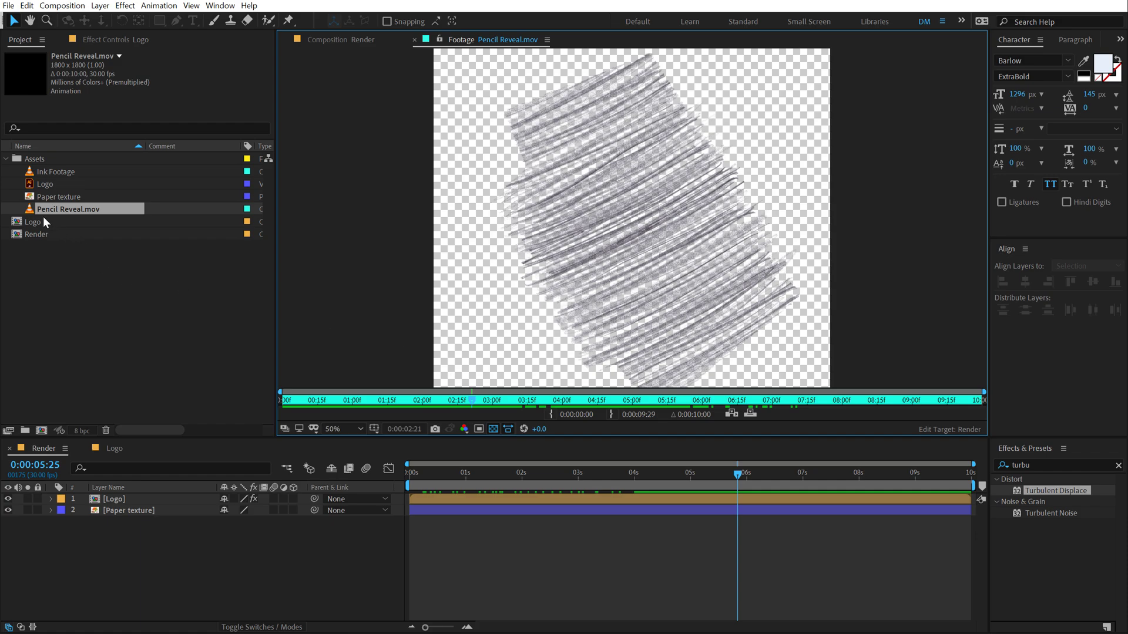
{"action": "left_click_drag", "start_coordinate": [61, 209], "coordinate": [139, 500]}
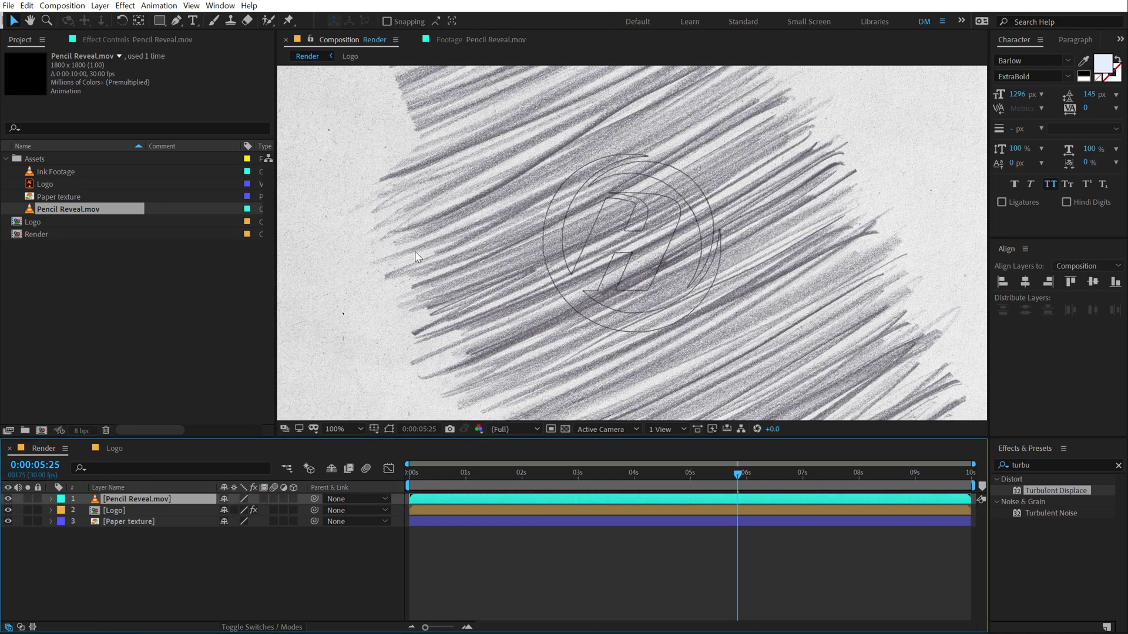
- Scale the Pencil Reveal.mov layer to 40%
{"action": "key", "text": "s"}
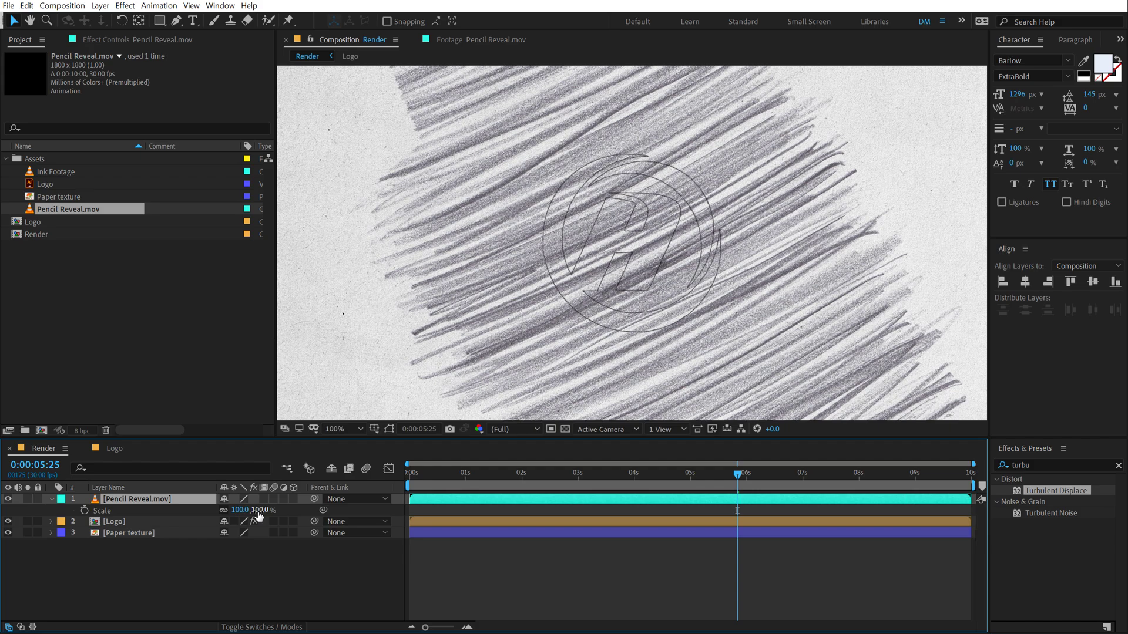
{"action": "left_click_drag", "start_coordinate": [238, 510], "coordinate": [222, 510]}
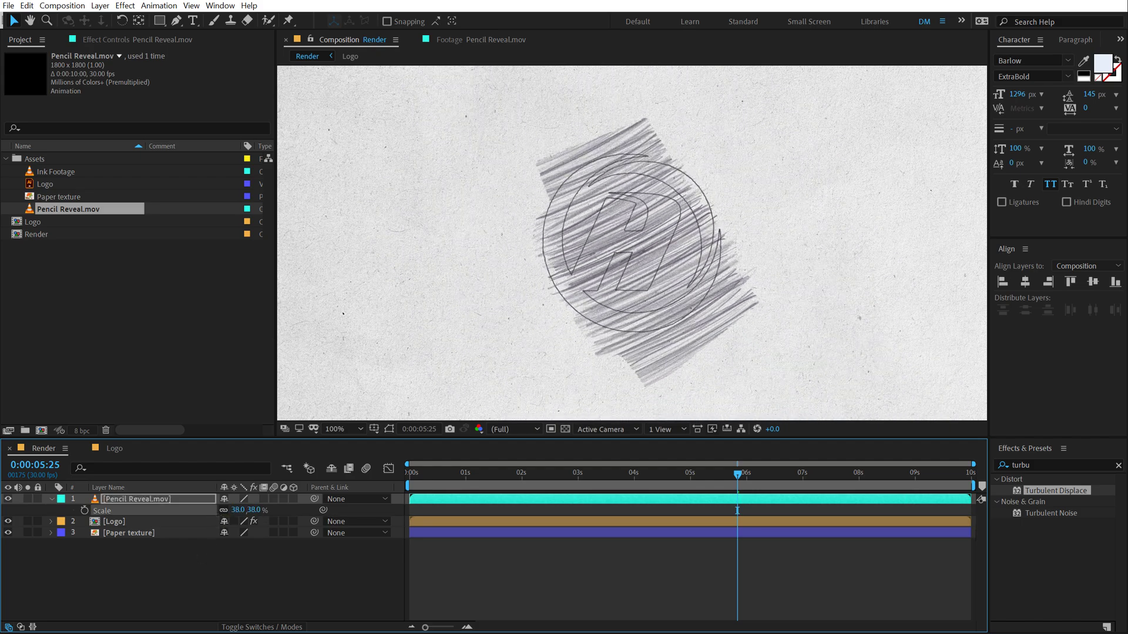
{"action": "left_click", "coordinate": [256, 510]}
{"action": "type", "text": "40"}
{"action": "key", "text": "Return"}
- Duplicate the Logo layer and start Pencil Reveal at 2 seconds, between the two Logo layers
{"action": "left_click", "coordinate": [126, 556]}
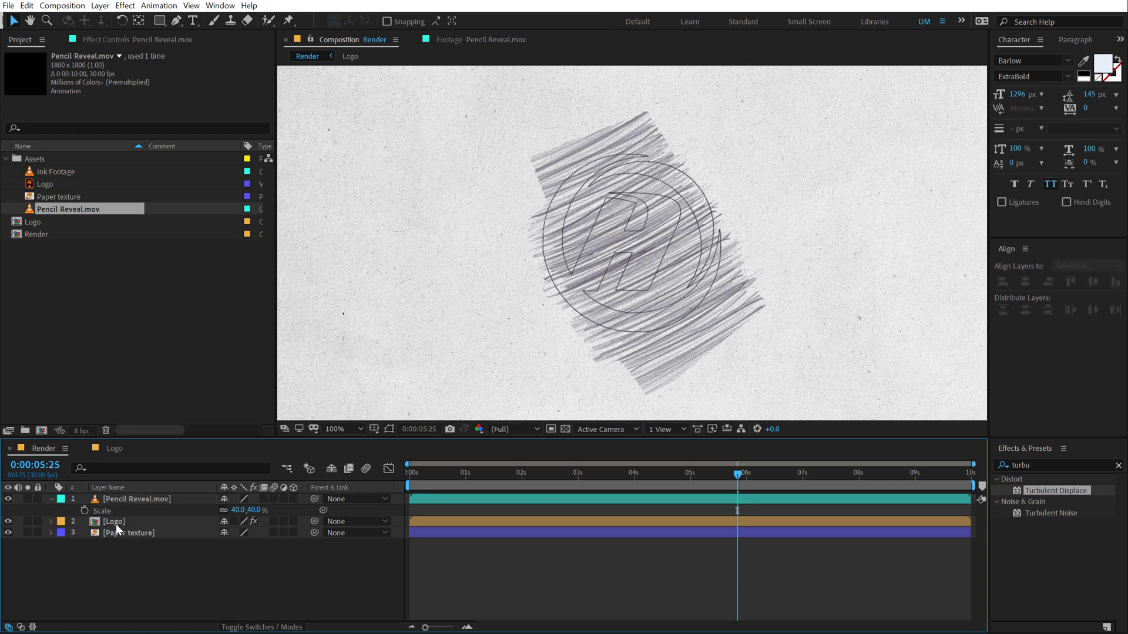
{"action": "left_click", "coordinate": [115, 524]}
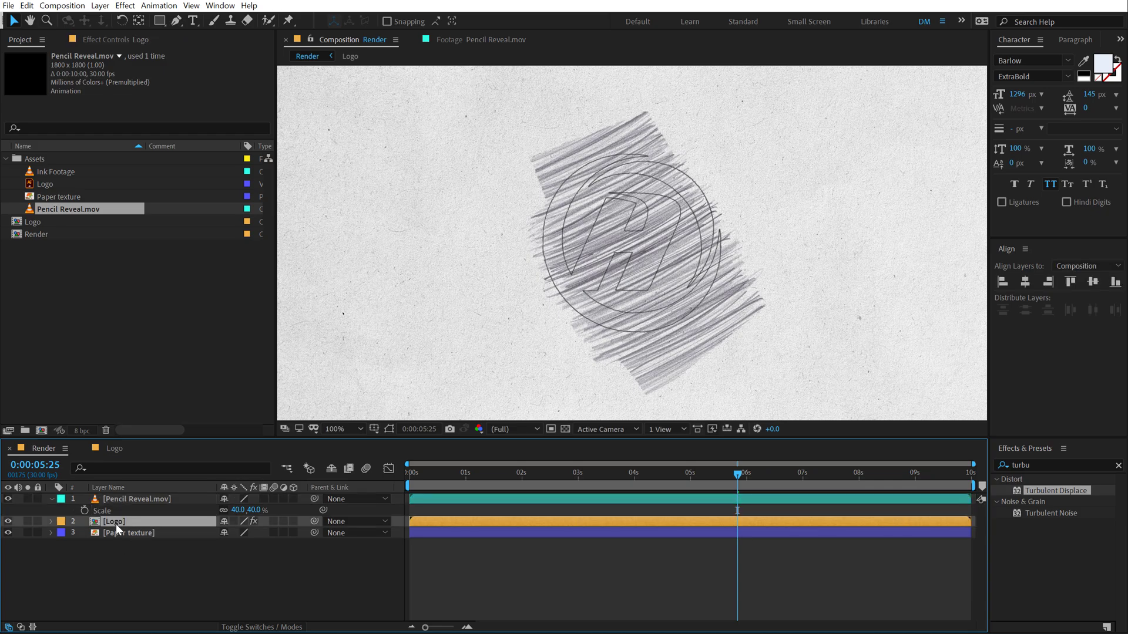
{"action": "key", "text": "ctrl+d"}
{"action": "left_click", "coordinate": [520, 476]}
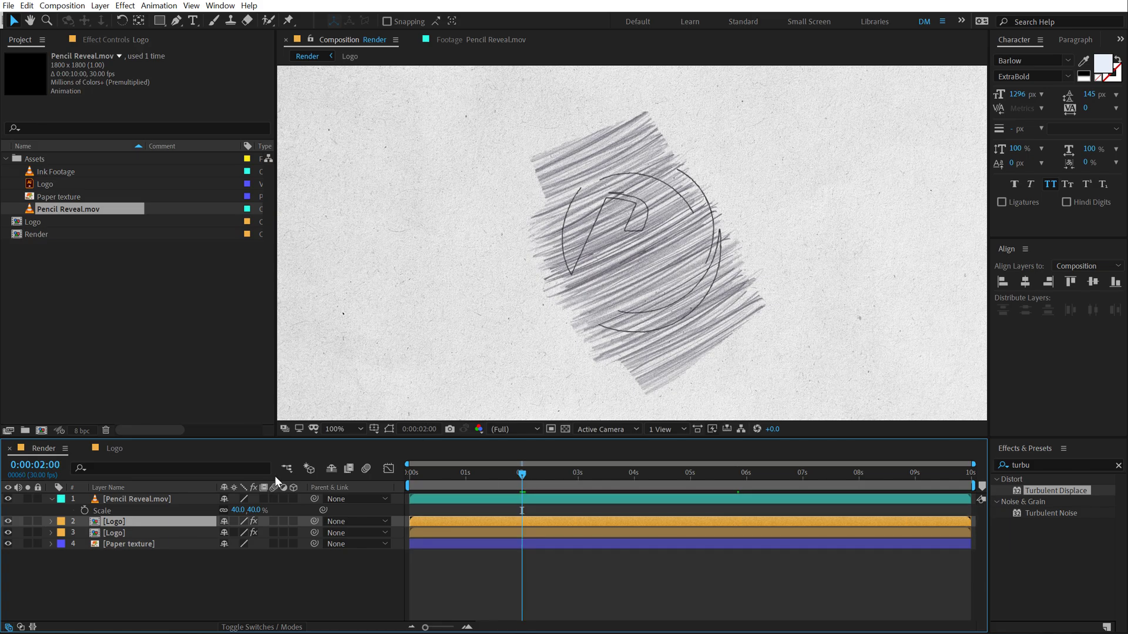
{"action": "left_click_drag", "start_coordinate": [423, 499], "coordinate": [526, 499]}
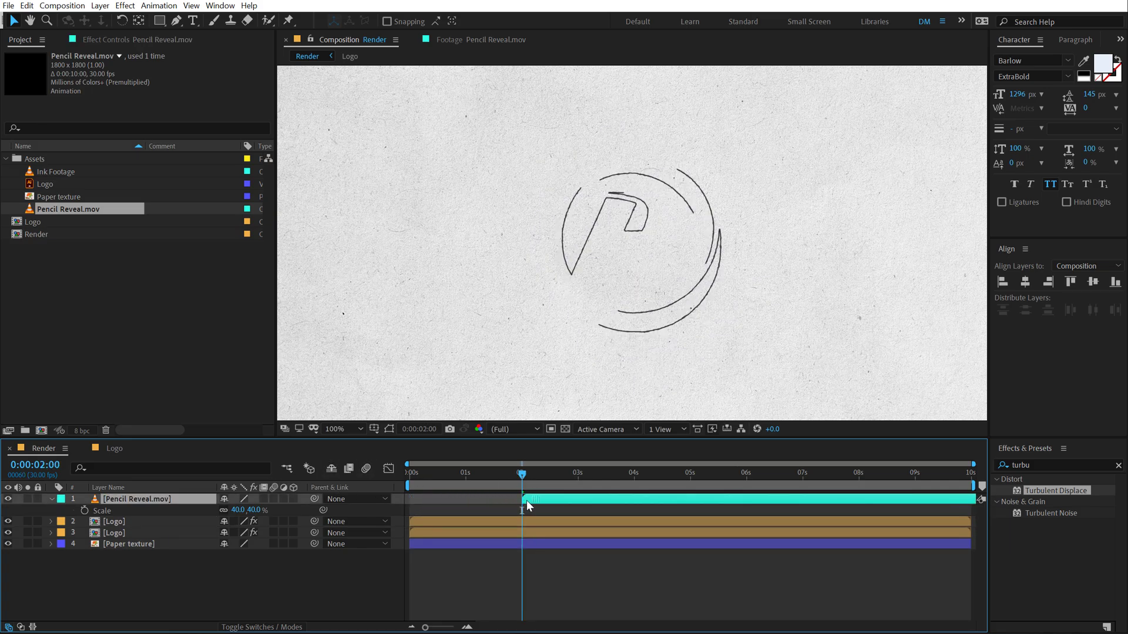
{"action": "left_click", "coordinate": [51, 500]}
{"action": "left_click_drag", "start_coordinate": [114, 503], "coordinate": [119, 516]}
- Set Pencil Reveal's track matte to the Logo layer's Alpha
{"action": "left_click", "coordinate": [202, 582]}
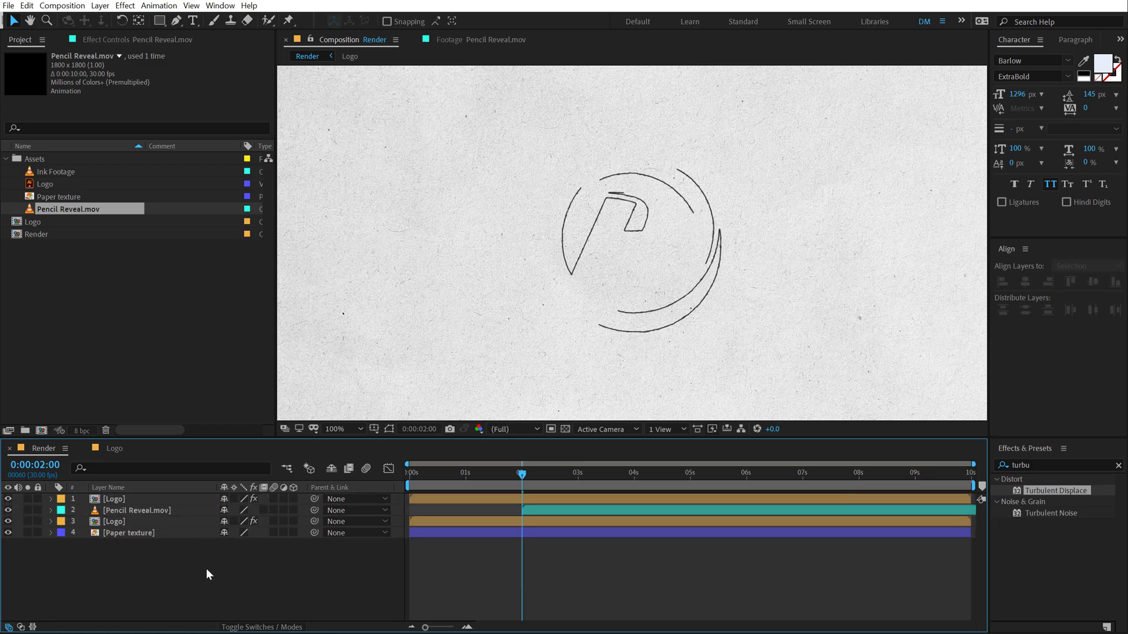
{"action": "key", "text": "F4"}
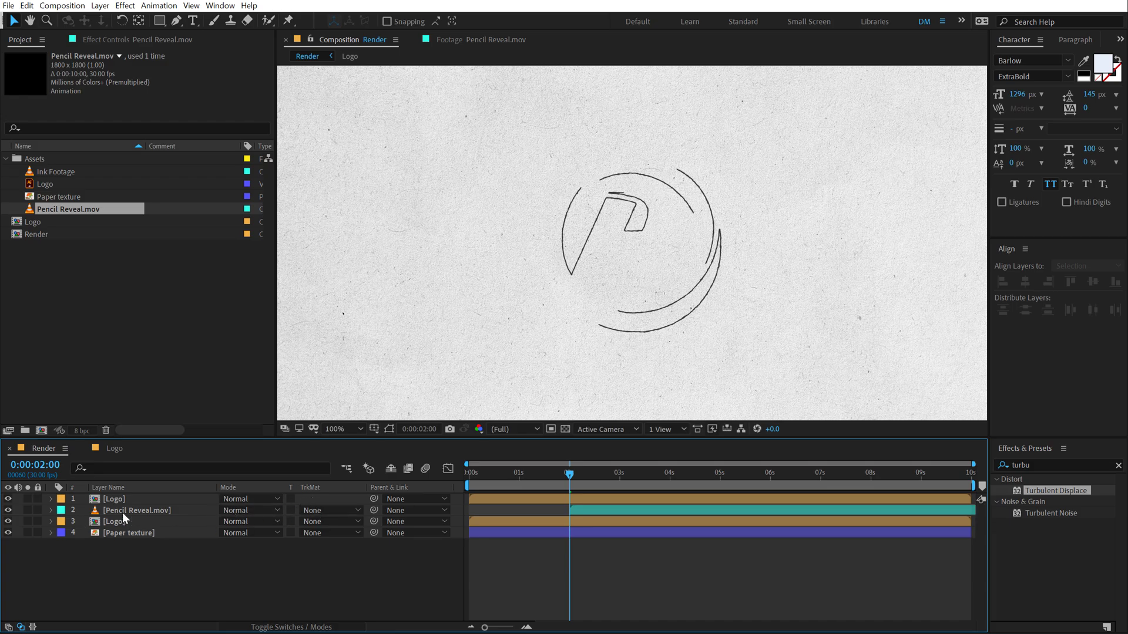
{"action": "left_click", "coordinate": [334, 511]}
{"action": "left_click", "coordinate": [326, 541]}
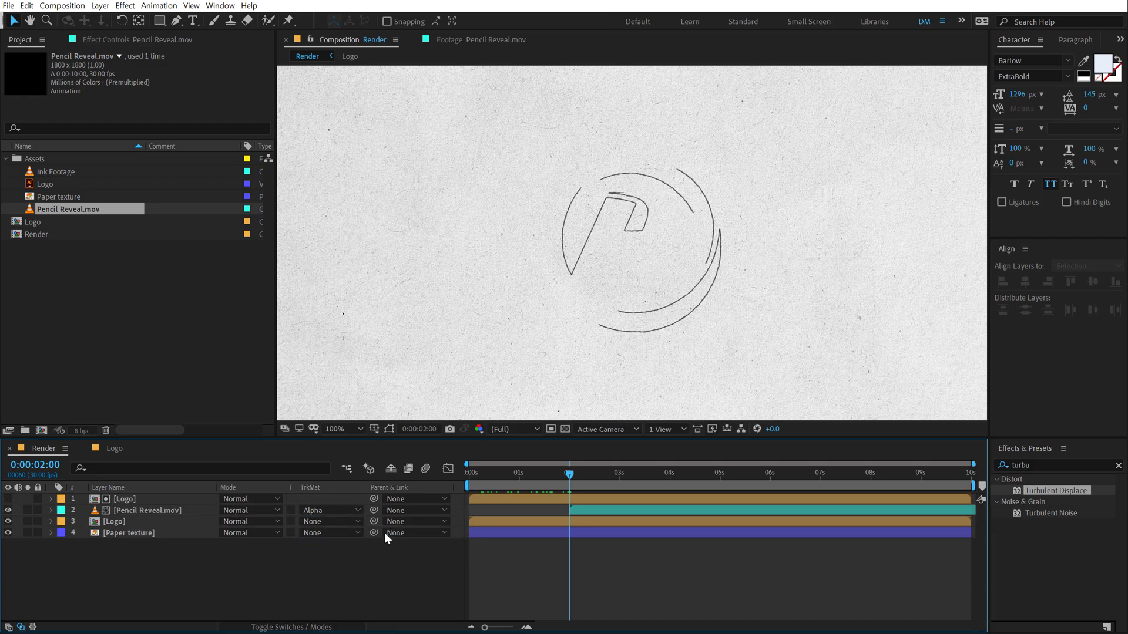
- Select the top Logo layer, collapse Vegas and Turbulent Displace, and scrub to about 4s
{"action": "left_click", "coordinate": [134, 499]}
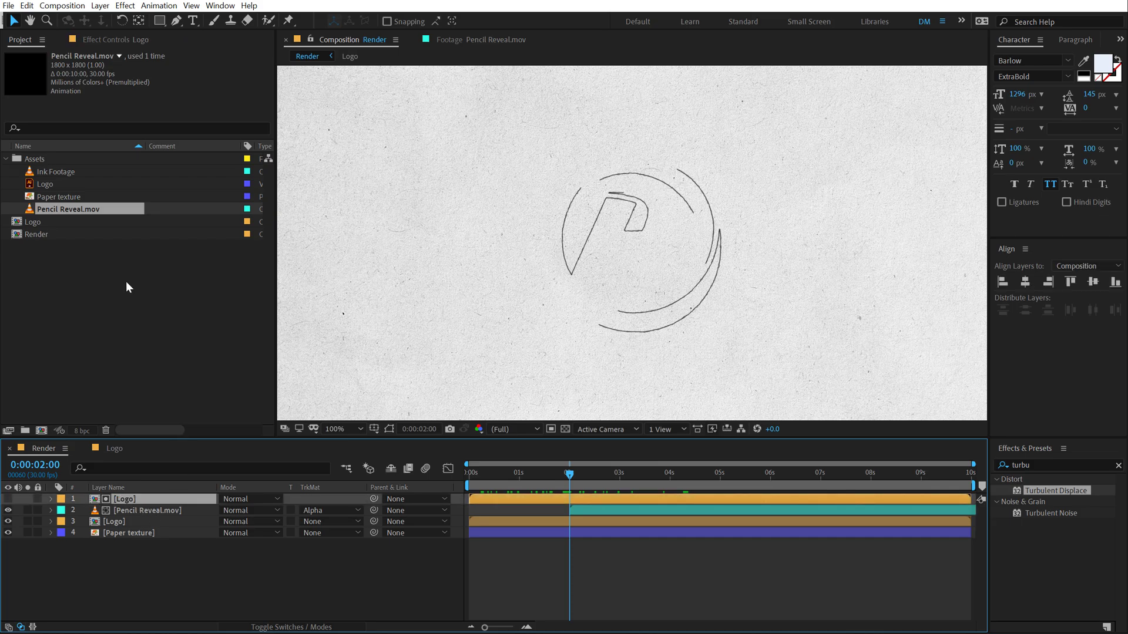
{"action": "left_click", "coordinate": [107, 43]}
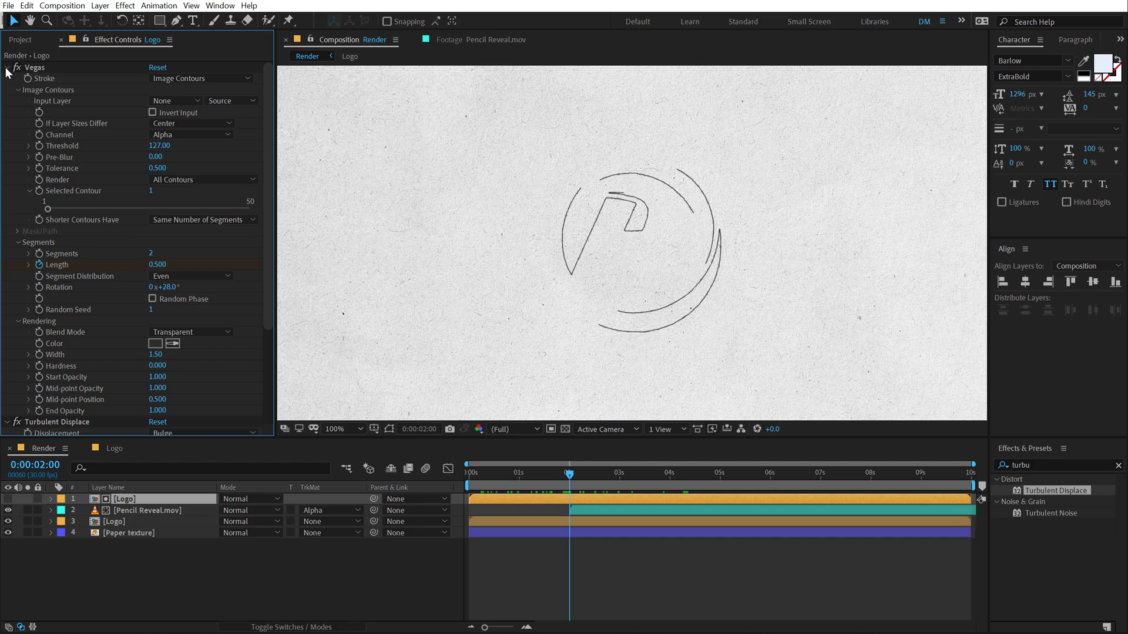
{"action": "left_click", "coordinate": [10, 68]}
{"action": "left_click", "coordinate": [7, 79]}
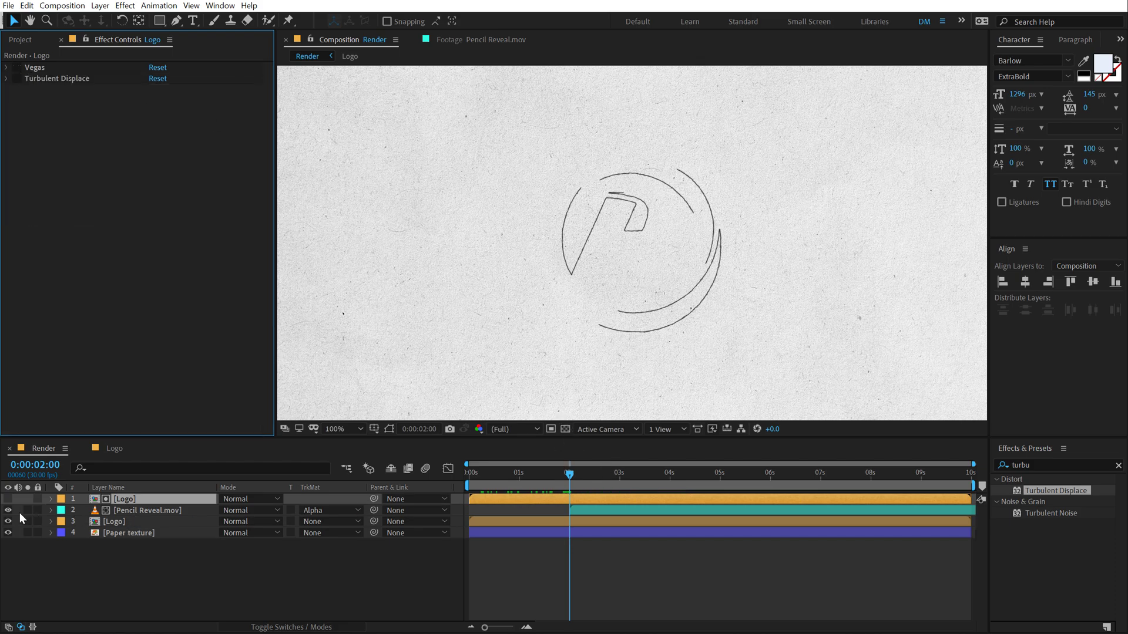
{"action": "mouse_move", "coordinate": [569, 480]}
{"action": "left_mouse_down"}
{"action": "mouse_move", "coordinate": [682, 457]}
{"action": "mouse_move", "coordinate": [534, 470]}
{"action": "mouse_move", "coordinate": [701, 464]}
{"action": "mouse_move", "coordinate": [691, 468]}
{"action": "left_mouse_up"}
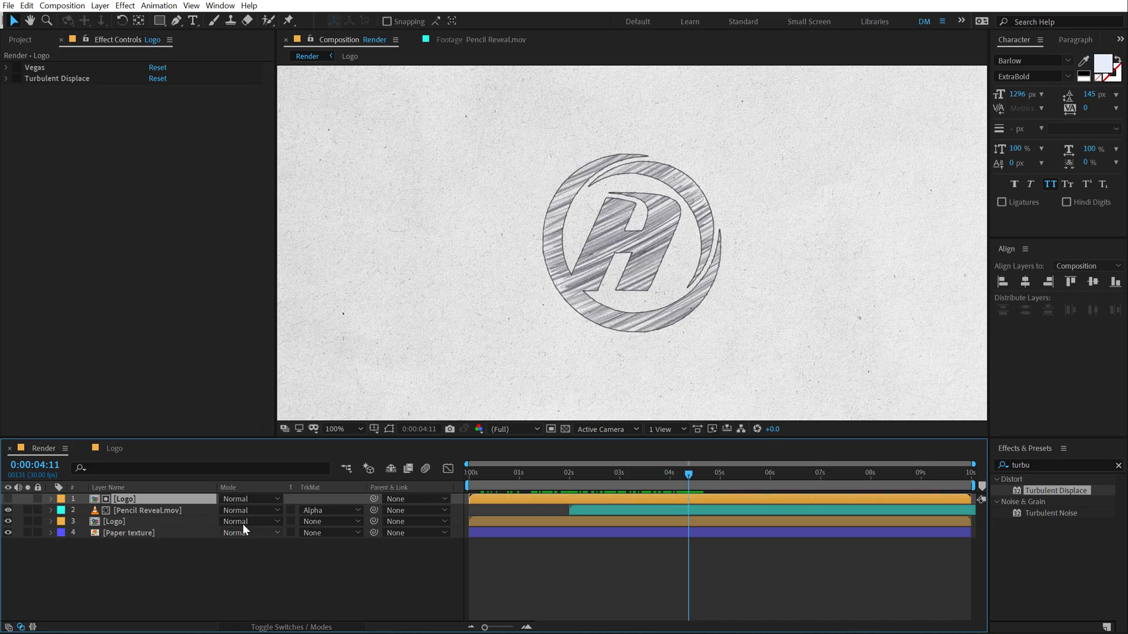
- Set Pencil Reveal.mov opacity to 50% and scrub to check the lighter scribble
{"action": "left_click", "coordinate": [128, 512]}
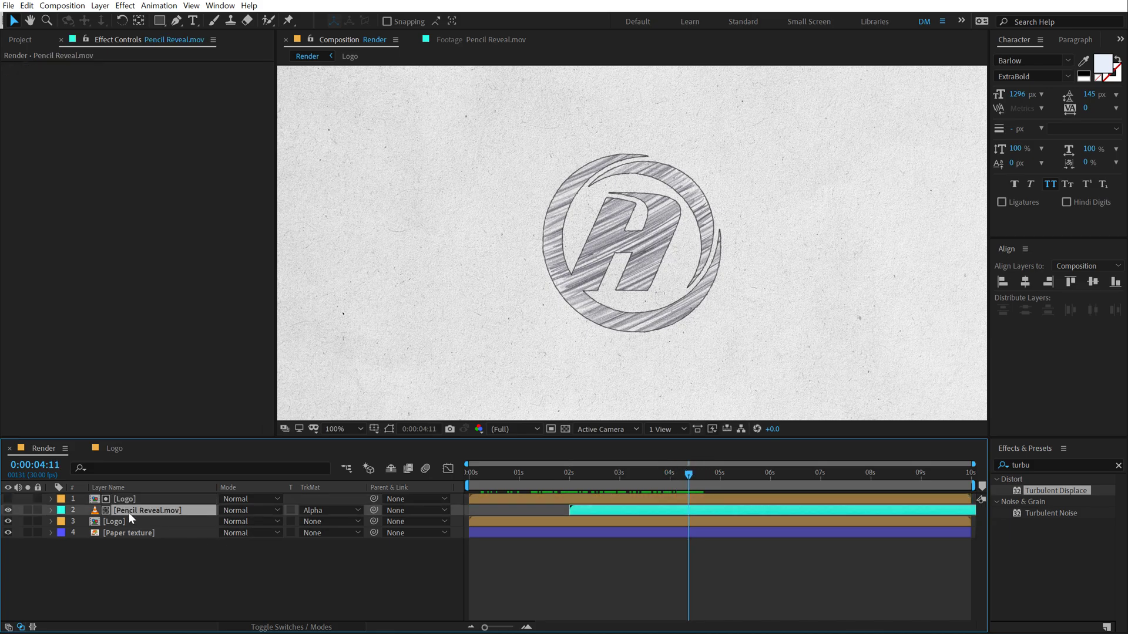
{"action": "key", "text": "t"}
{"action": "left_click", "coordinate": [229, 521]}
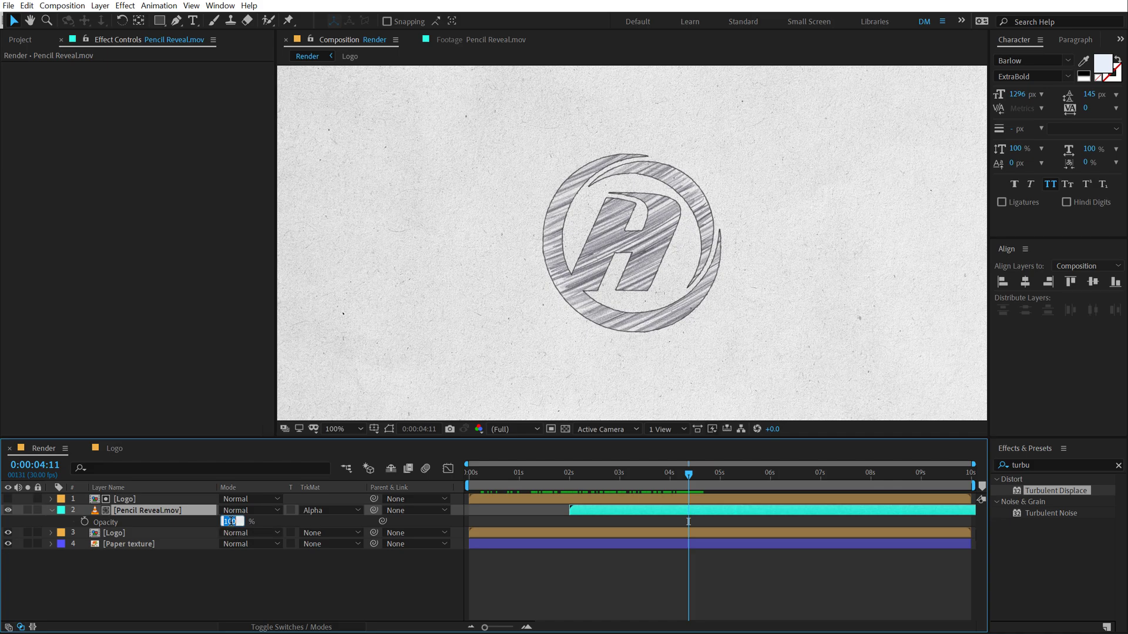
{"action": "key", "text": "Return"}
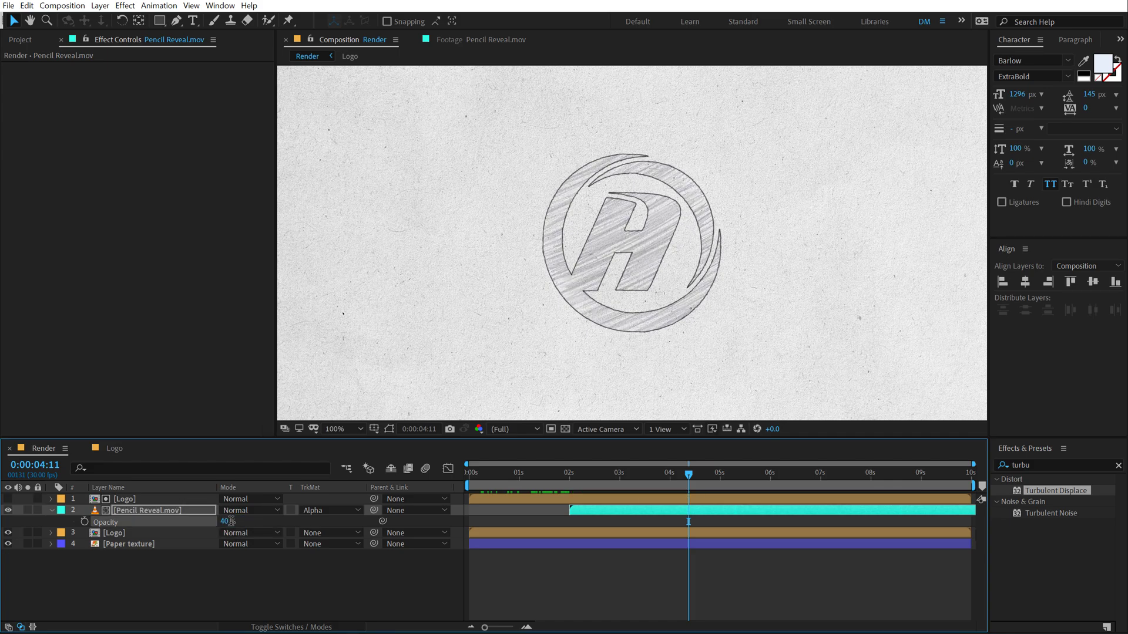
{"action": "left_click", "coordinate": [226, 522]}
{"action": "type", "text": "50"}
{"action": "key", "text": "Return"}
{"action": "mouse_move", "coordinate": [467, 476]}
{"action": "left_mouse_down"}
{"action": "mouse_move", "coordinate": [629, 484]}
{"action": "mouse_move", "coordinate": [659, 481]}
{"action": "mouse_move", "coordinate": [590, 482]}
{"action": "mouse_move", "coordinate": [683, 474]}
{"action": "mouse_move", "coordinate": [633, 471]}
{"action": "mouse_move", "coordinate": [660, 474]}
{"action": "left_mouse_up"}
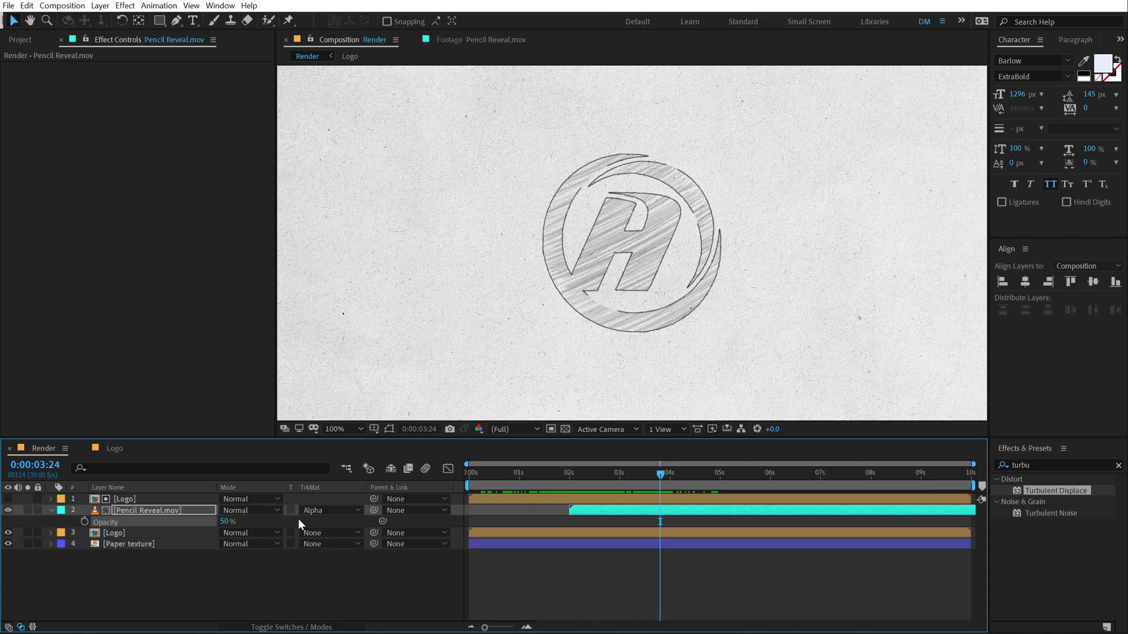
- Select all layers' Vegas Length keyframes and apply Easy Ease with F9
{"action": "left_click", "coordinate": [48, 513]}
{"action": "left_click_drag", "start_coordinate": [139, 582], "coordinate": [162, 474]}
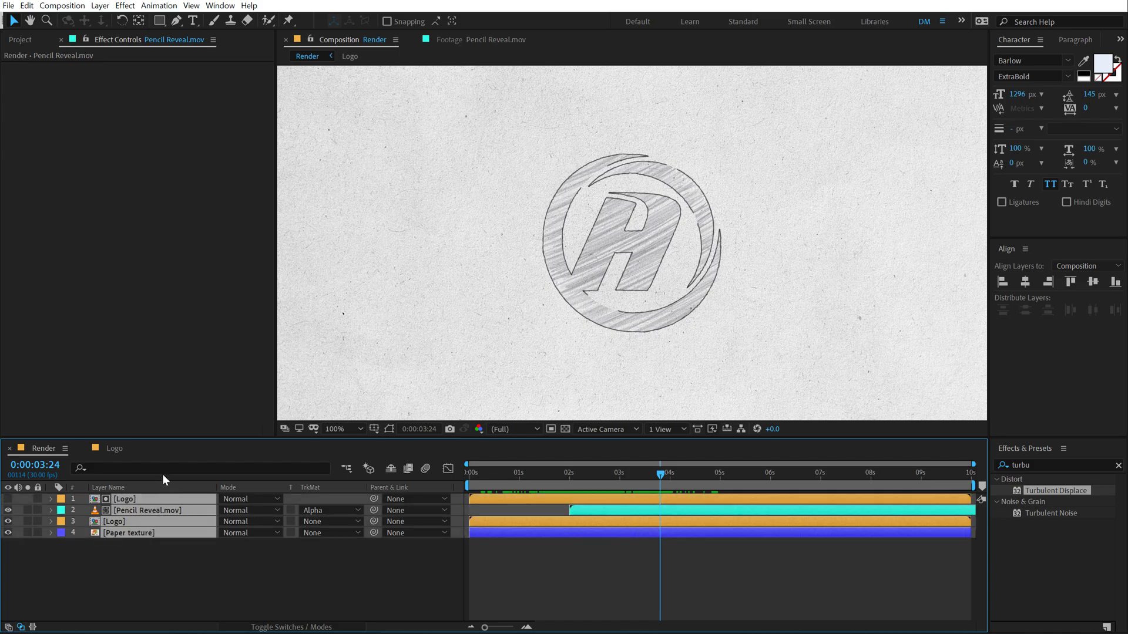
{"action": "key", "text": "u"}
{"action": "left_click_drag", "start_coordinate": [711, 518], "coordinate": [435, 605]}
{"action": "key", "text": "F9"}
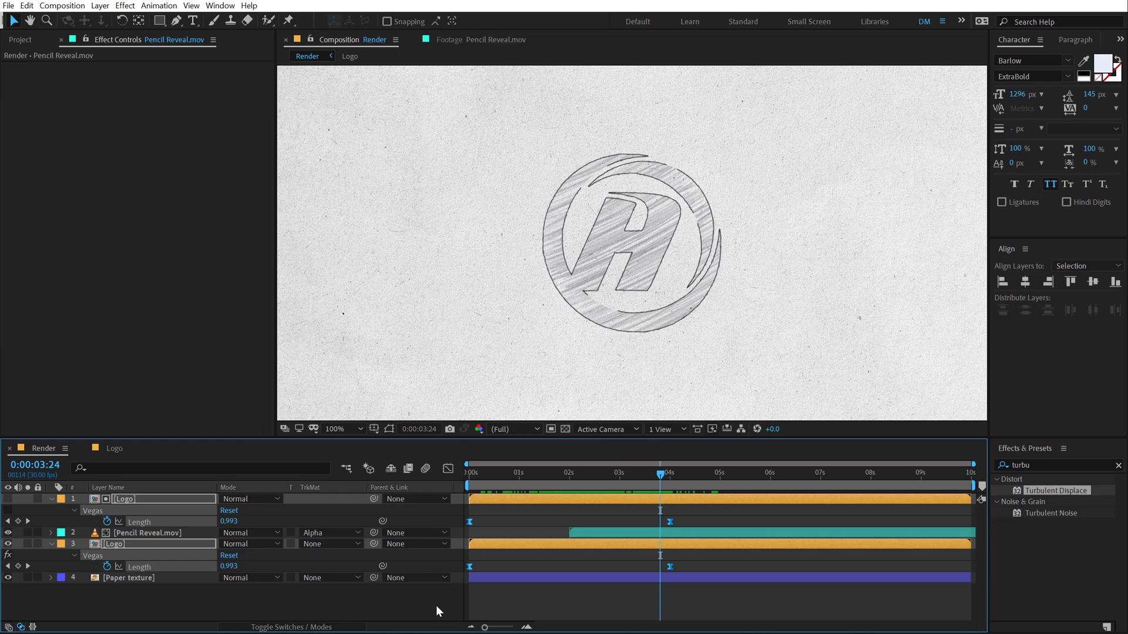
- In the Graph Editor, drag the ease influence to 100% so drawing starts fast, then preview
{"action": "left_click", "coordinate": [445, 470]}
{"action": "right_click", "coordinate": [706, 536]}
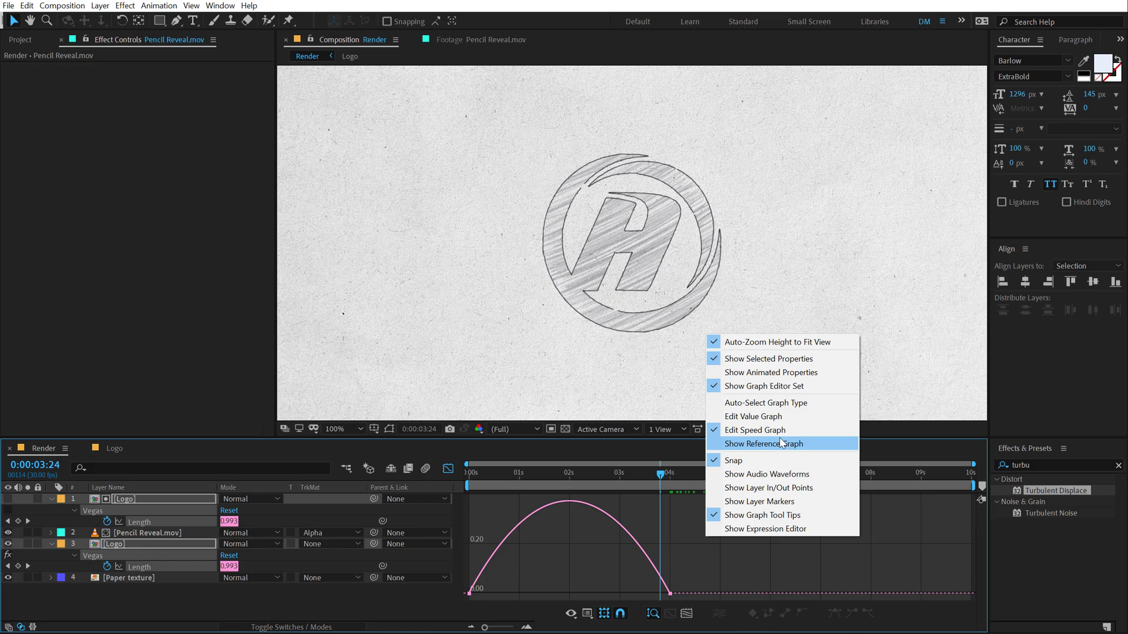
{"action": "left_click", "coordinate": [708, 578]}
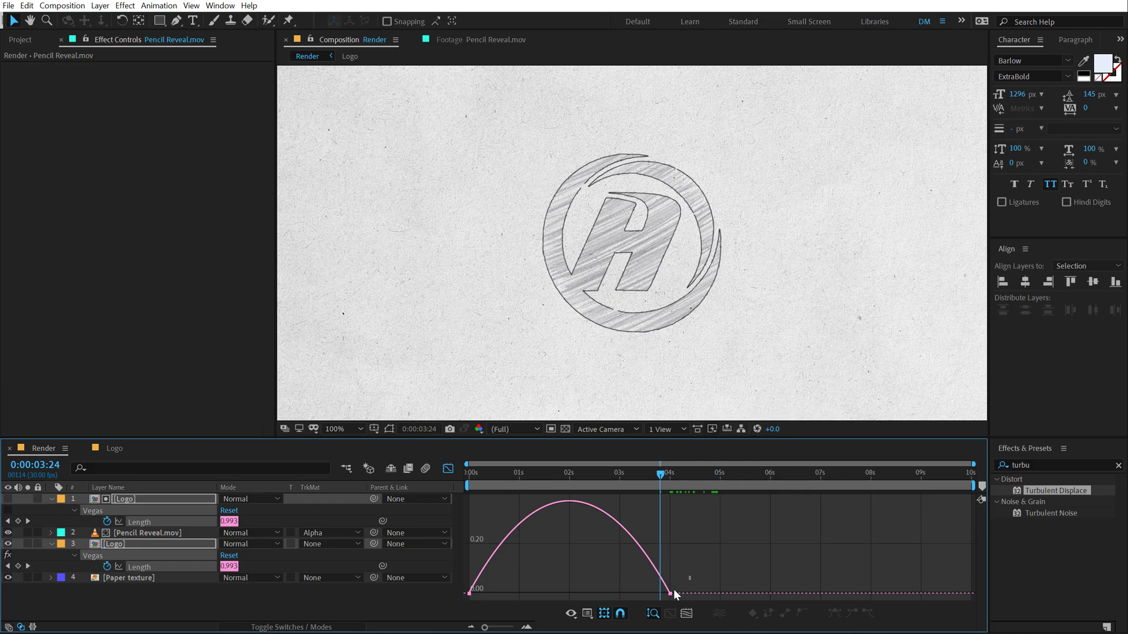
{"action": "left_click_drag", "start_coordinate": [634, 590], "coordinate": [527, 589]}
{"action": "key", "text": "space"}
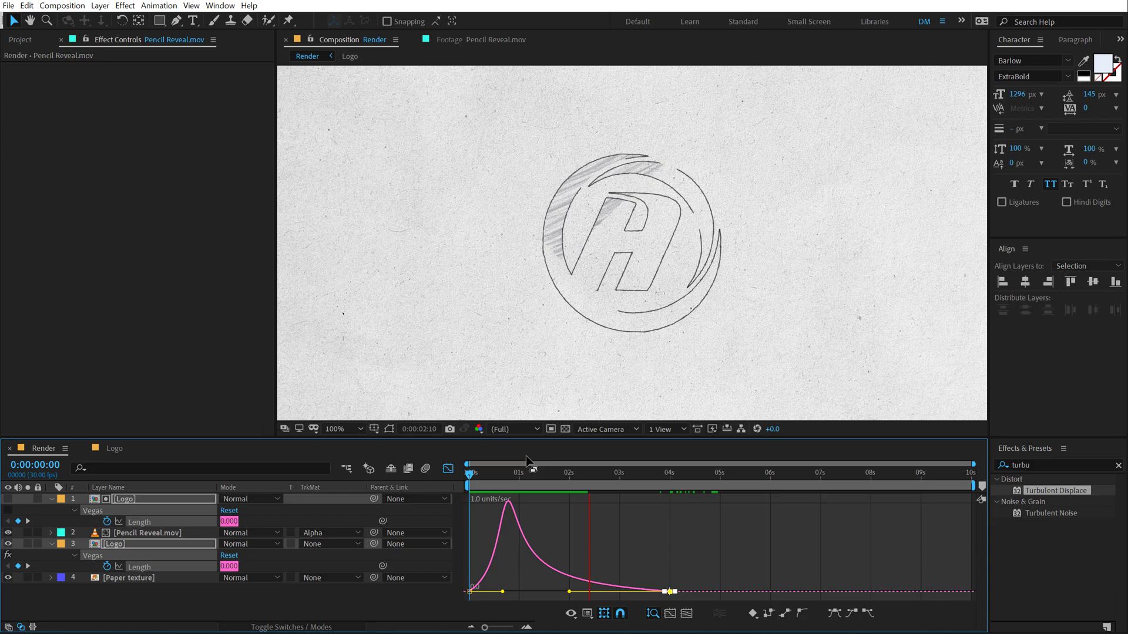
{"action": "key", "text": "space"}
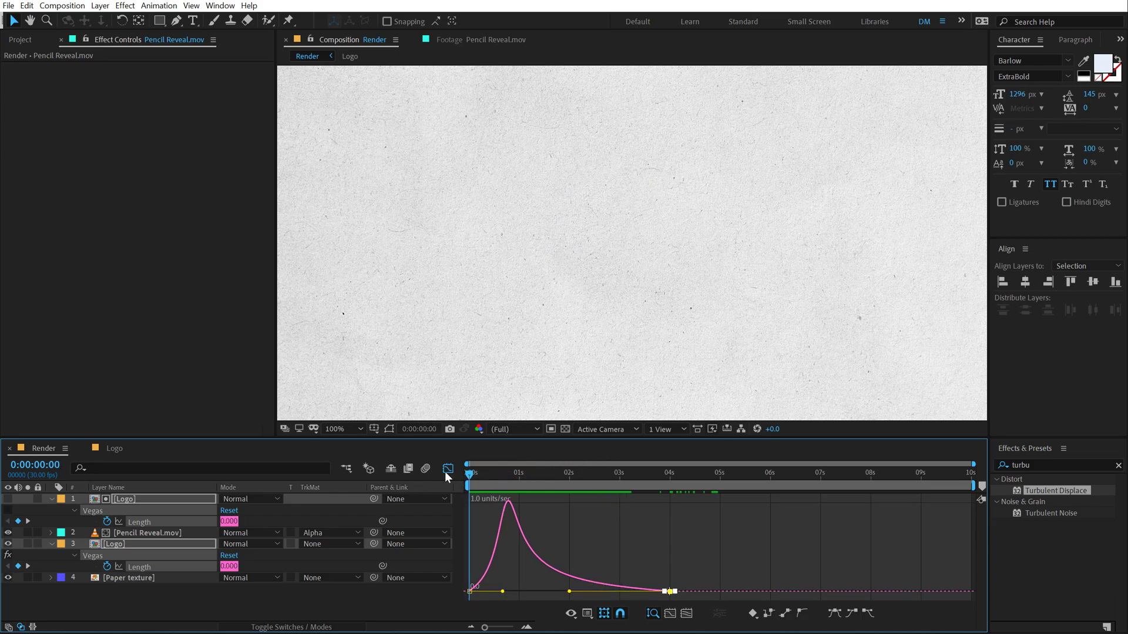
- Return to the layer bar view, collapse all layer properties and deselect the layers
{"action": "left_click", "coordinate": [448, 468]}
{"action": "left_click", "coordinate": [218, 609]}
{"action": "key", "text": "ctrl+a"}
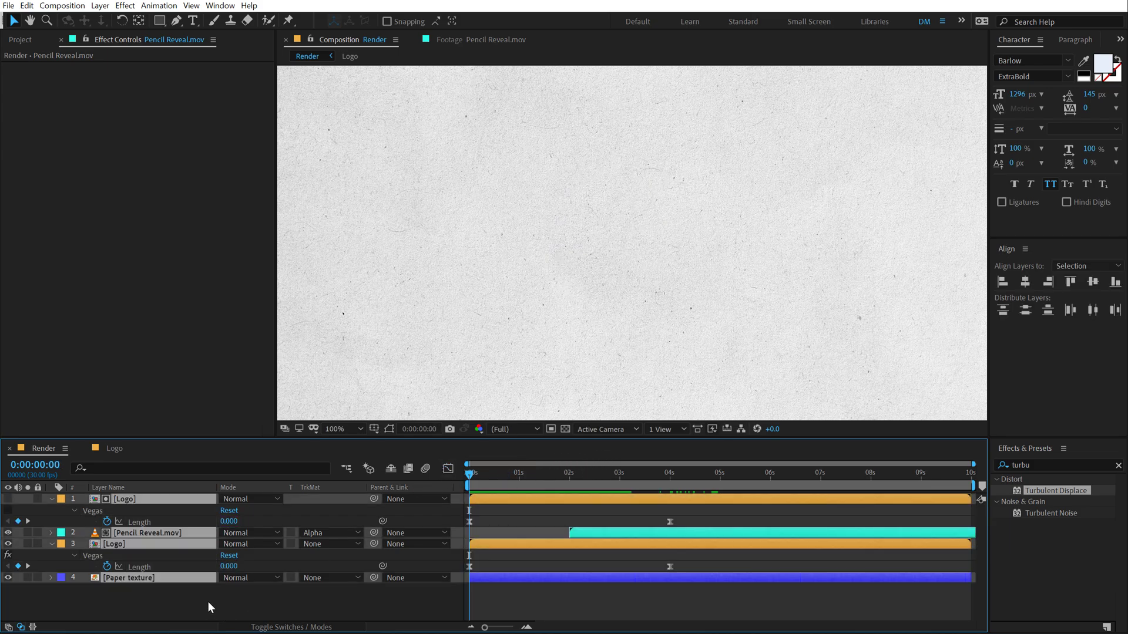
{"action": "key", "text": "u"}
{"action": "left_click", "coordinate": [175, 609]}
- Preview the Ink Footage clip from the Project panel, then return to Render
{"action": "left_click", "coordinate": [23, 41]}
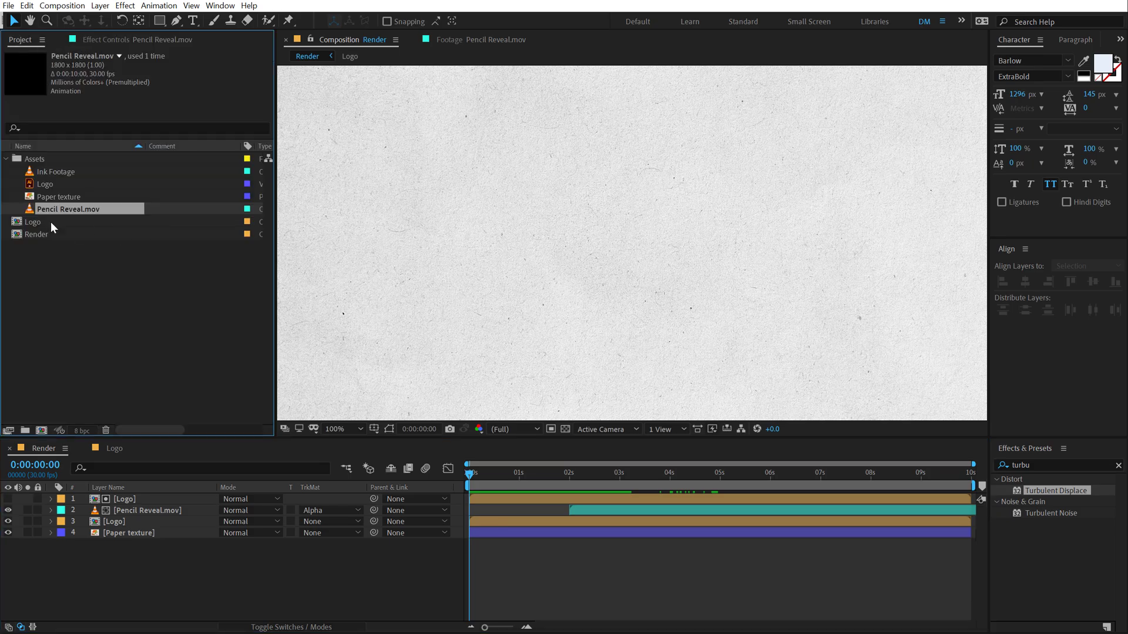
{"action": "double_click", "coordinate": [51, 174]}
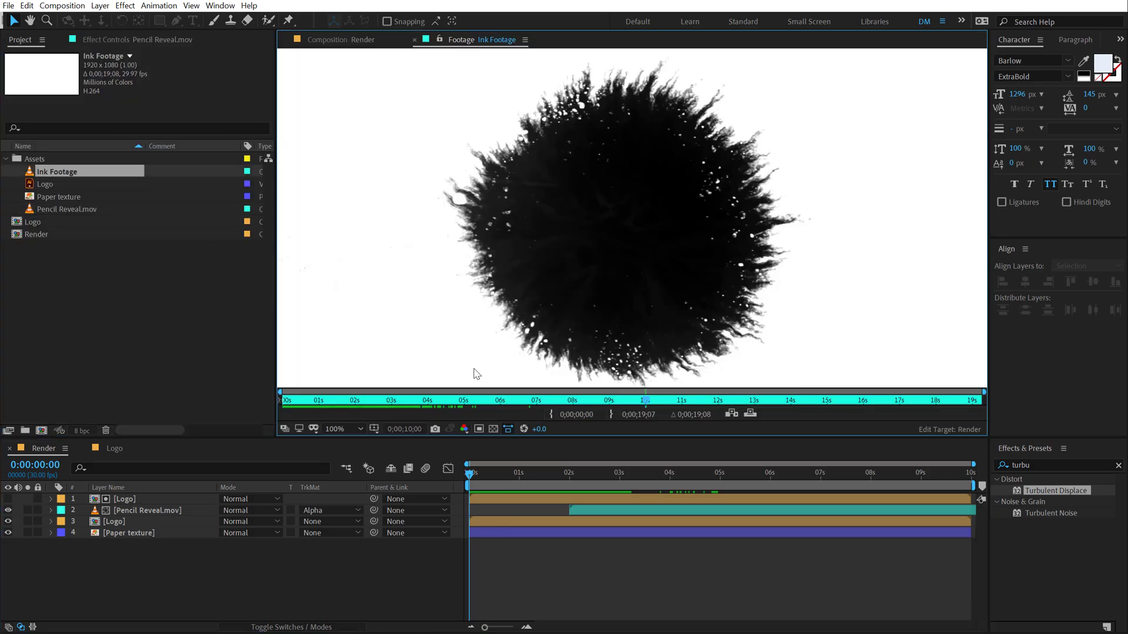
{"action": "left_click_drag", "start_coordinate": [420, 402], "coordinate": [654, 400]}
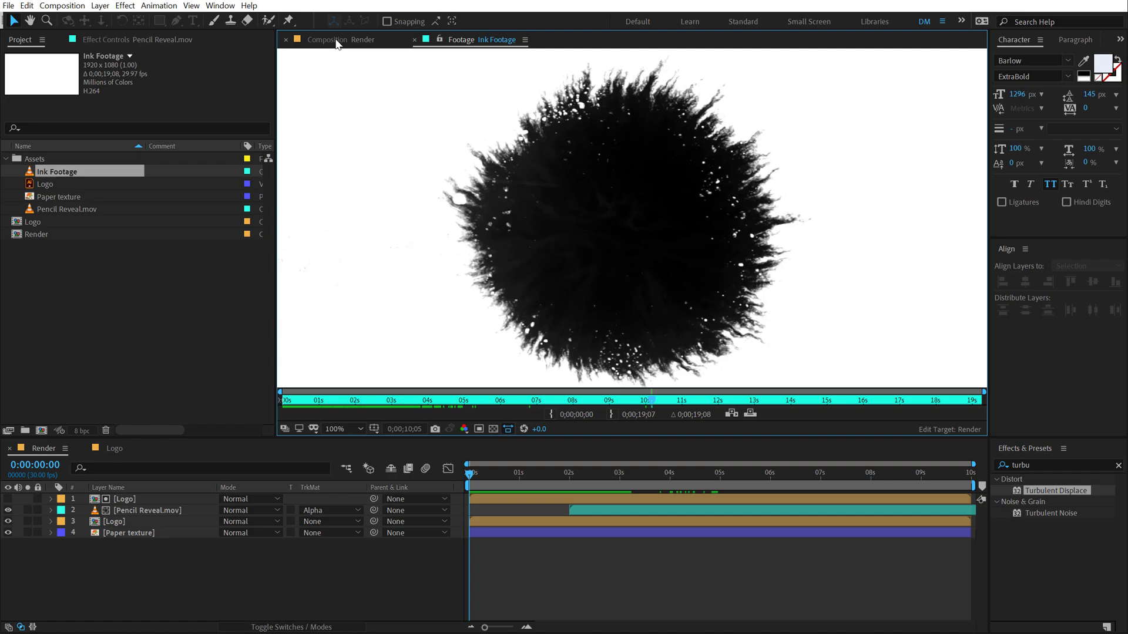
{"action": "left_click", "coordinate": [338, 44]}
- Add Ink Footage as the top Render layer, duplicate the Logo layer, and start the ink at 4 seconds
{"action": "mouse_move", "coordinate": [62, 167]}
{"action": "left_mouse_down"}
{"action": "mouse_move", "coordinate": [129, 474]}
{"action": "mouse_move", "coordinate": [157, 510]}
{"action": "left_mouse_up"}
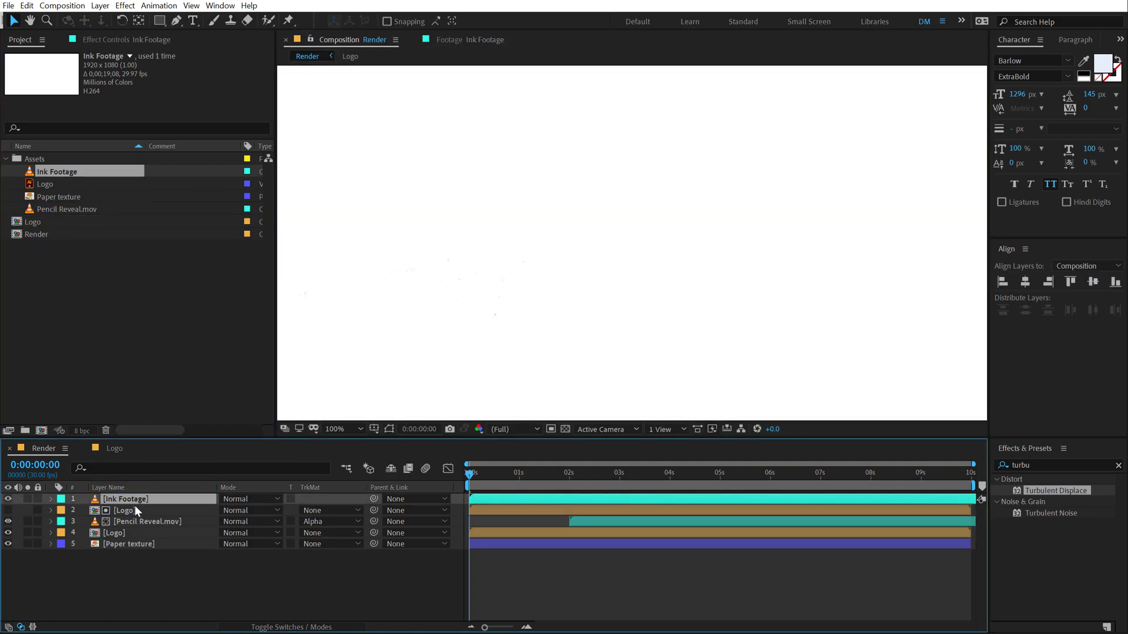
{"action": "left_click", "coordinate": [129, 508]}
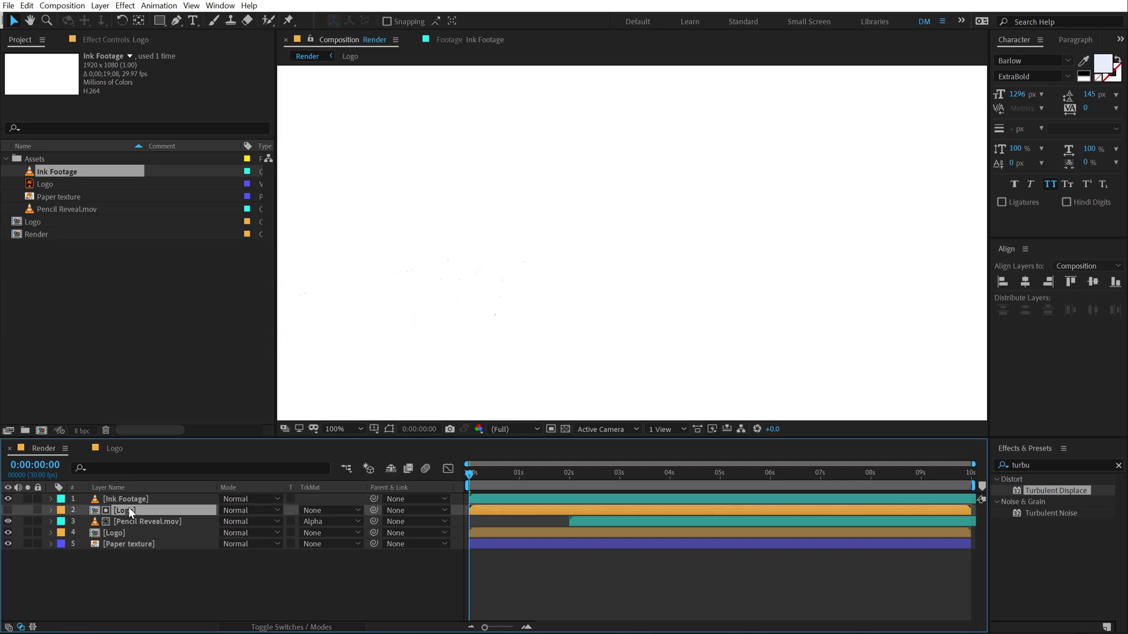
{"action": "key", "text": "ctrl+d"}
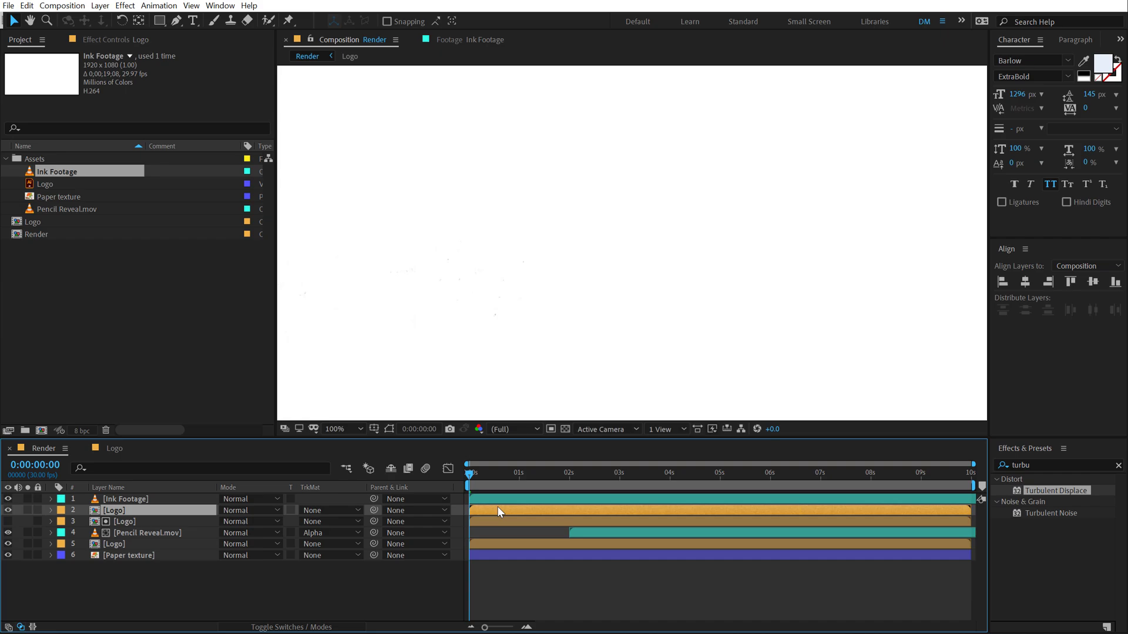
{"action": "left_click_drag", "start_coordinate": [572, 479], "coordinate": [670, 488]}
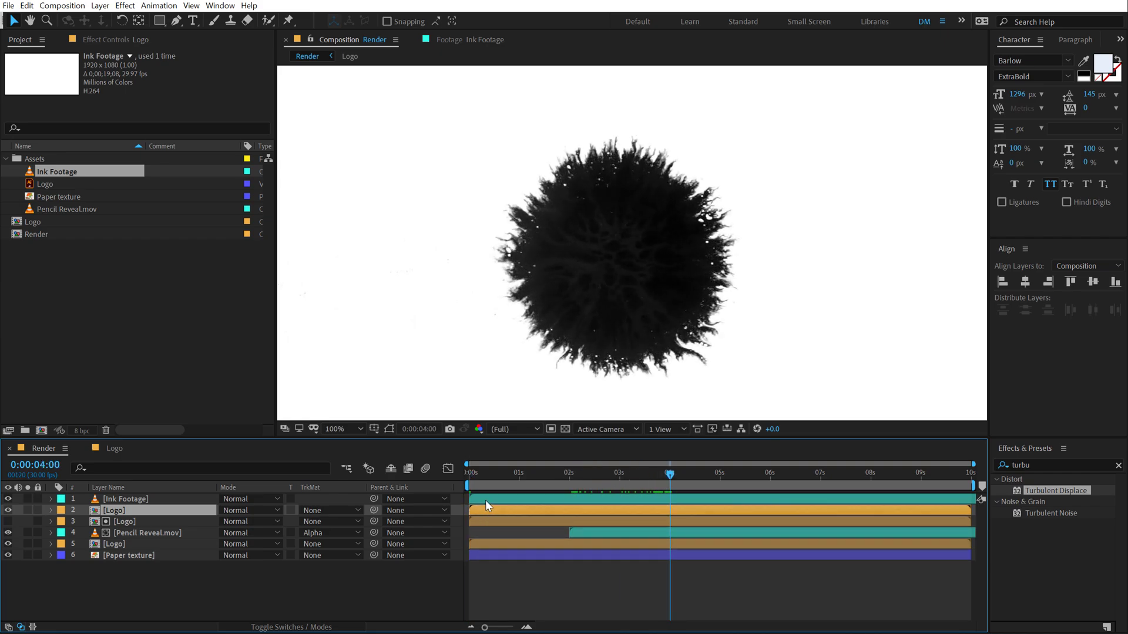
{"action": "left_click_drag", "start_coordinate": [485, 500], "coordinate": [677, 505]}
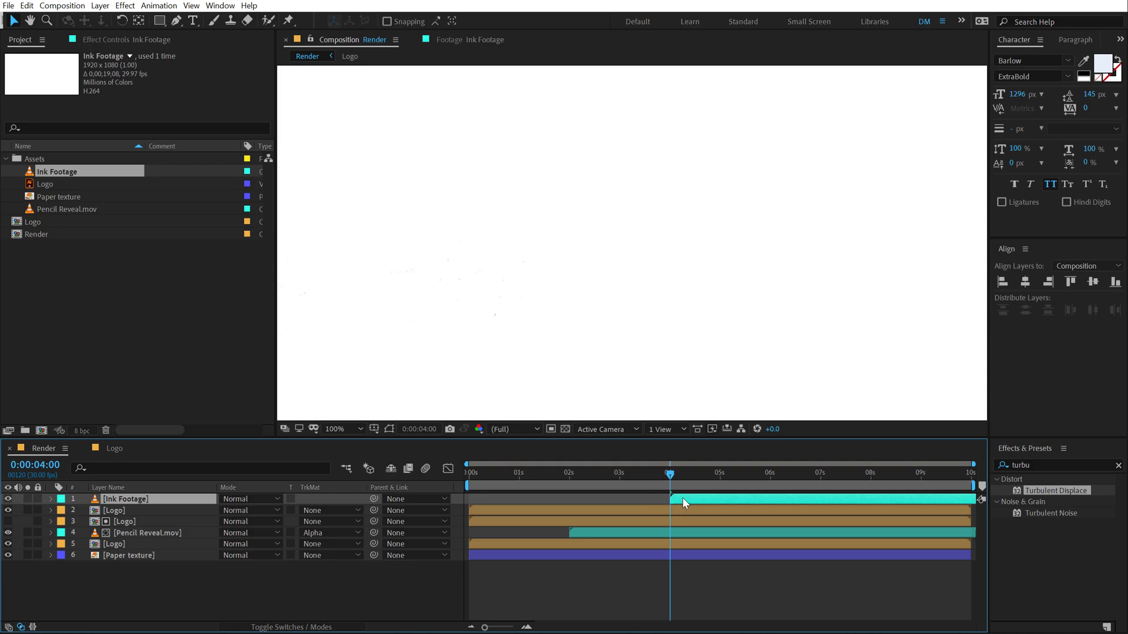
- Apply the Invert effect to the Ink Footage layer
{"action": "left_click", "coordinate": [1048, 464]}
{"action": "type", "text": "inver"}
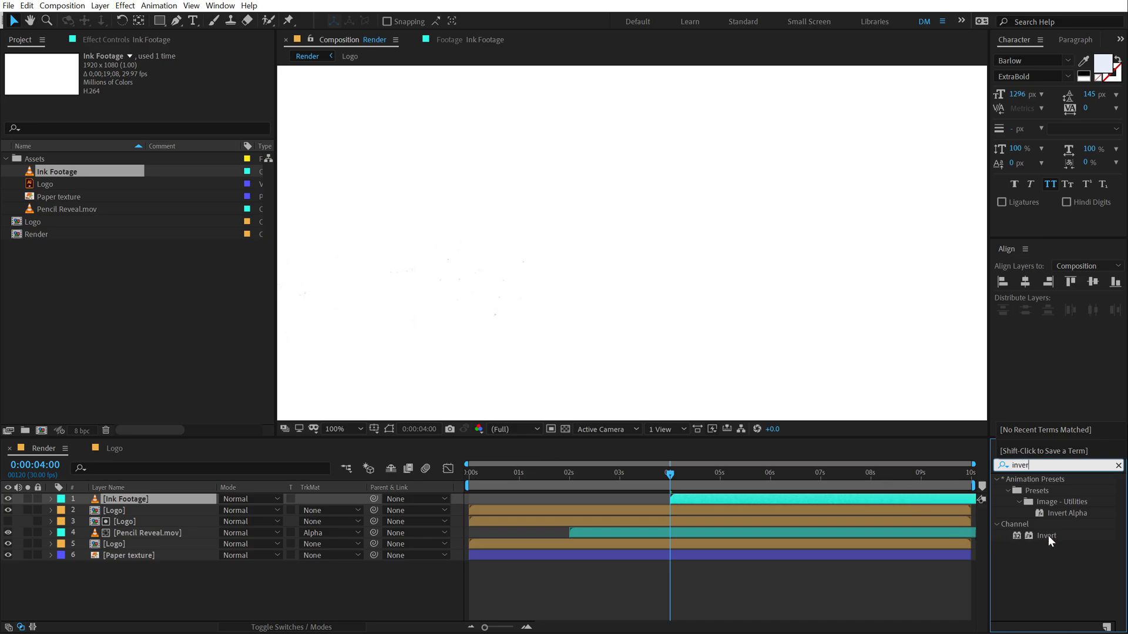
{"action": "left_click_drag", "start_coordinate": [1048, 535], "coordinate": [178, 505]}
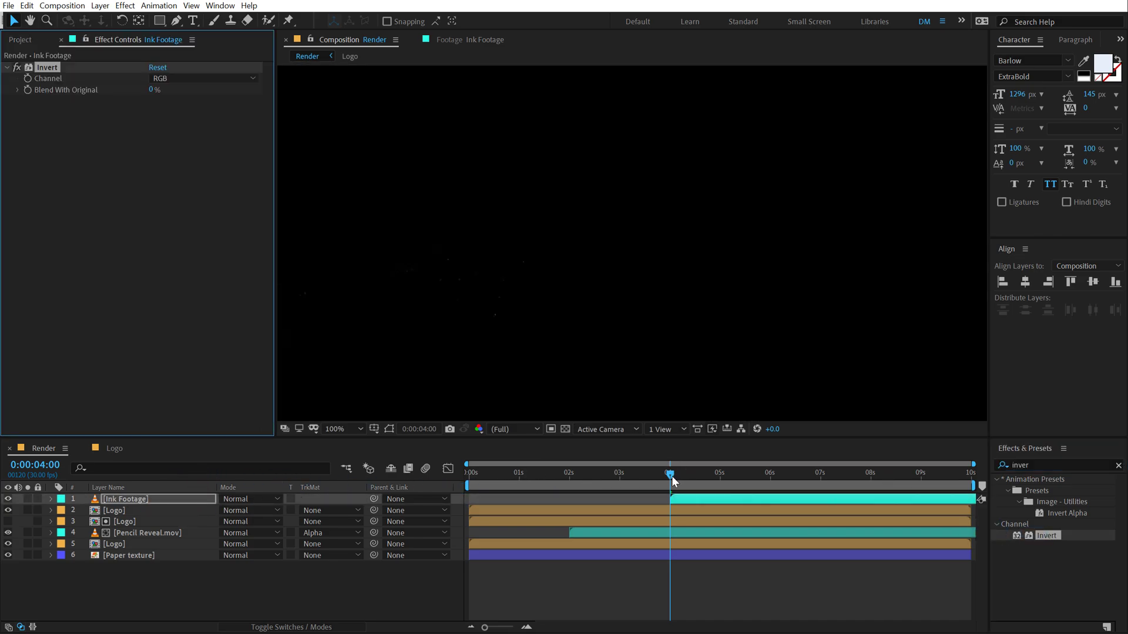
{"action": "mouse_move", "coordinate": [671, 476]}
{"action": "left_mouse_down"}
{"action": "mouse_move", "coordinate": [810, 463]}
{"action": "mouse_move", "coordinate": [695, 473]}
{"action": "left_mouse_up"}
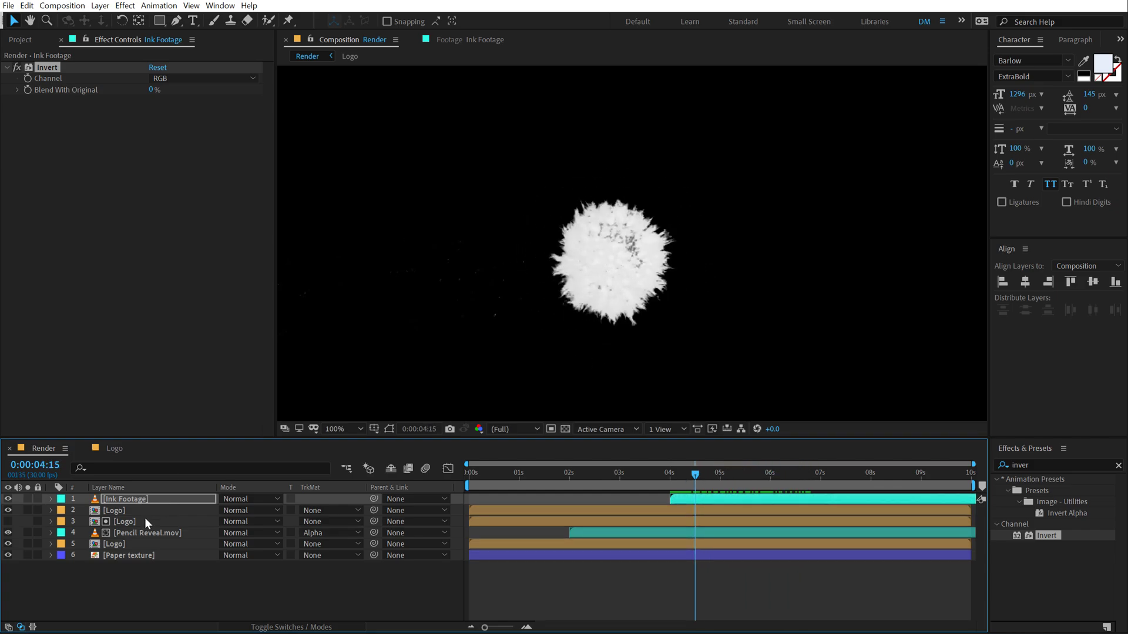
- Set the Logo layer's Track Matte to Luma Matte [Ink Footage] and scrub to check the ink spread
{"action": "left_click", "coordinate": [120, 512]}
{"action": "left_click", "coordinate": [333, 510]}
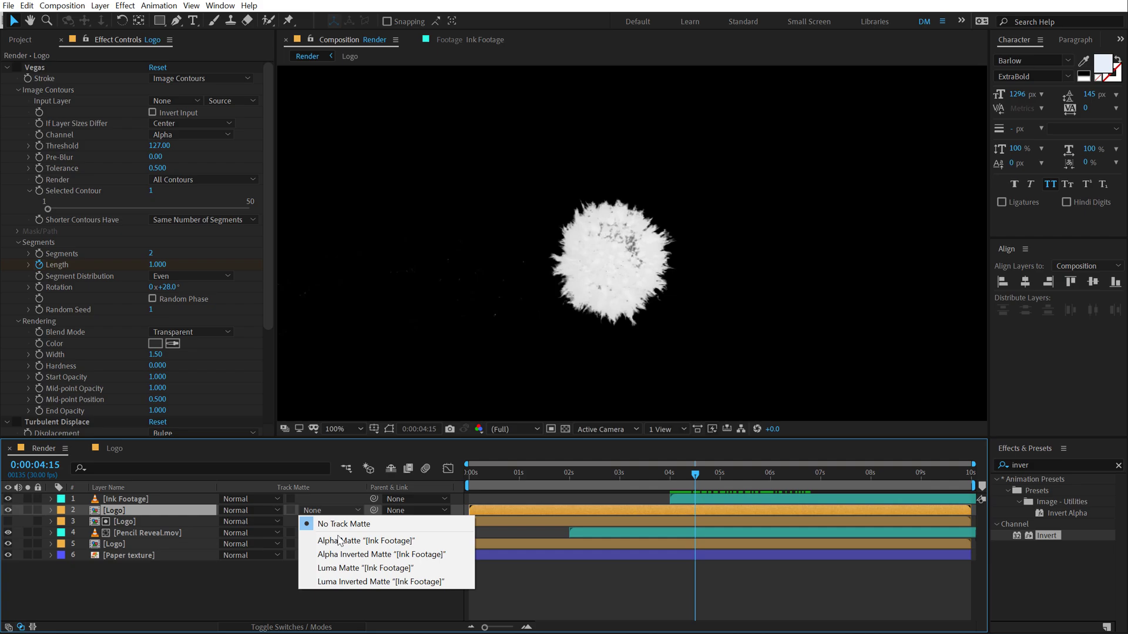
{"action": "left_click", "coordinate": [364, 568]}
{"action": "left_click", "coordinate": [671, 478]}
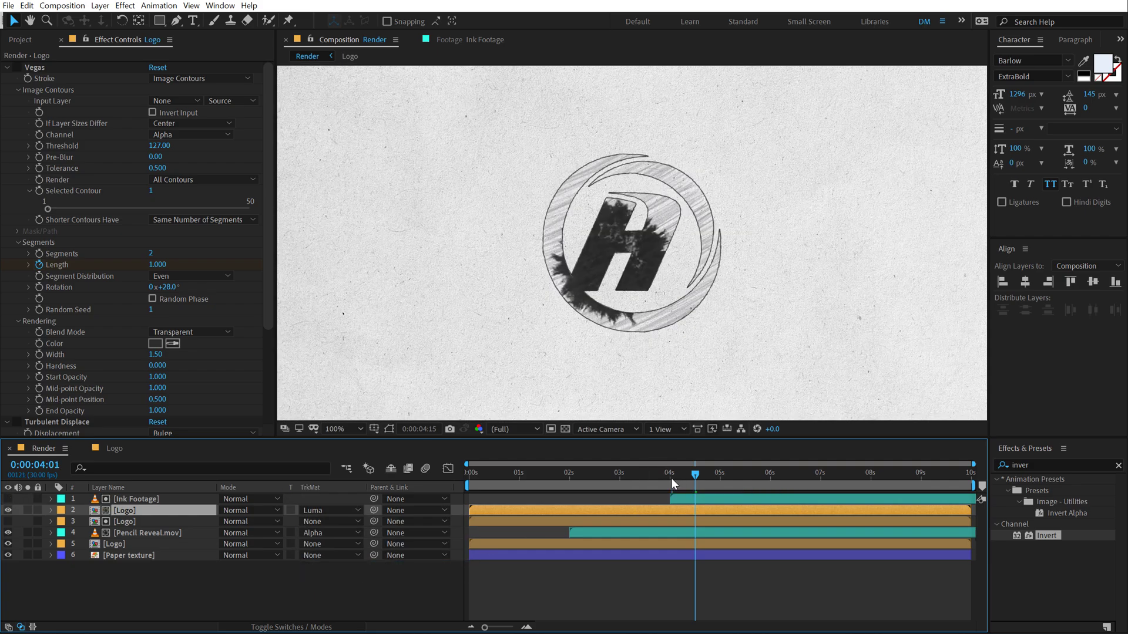
{"action": "mouse_move", "coordinate": [672, 479]}
{"action": "left_mouse_down"}
{"action": "mouse_move", "coordinate": [648, 479]}
{"action": "mouse_move", "coordinate": [777, 458]}
{"action": "mouse_move", "coordinate": [816, 439]}
{"action": "mouse_move", "coordinate": [697, 461]}
{"action": "left_mouse_up"}
{"action": "left_click", "coordinate": [684, 497]}
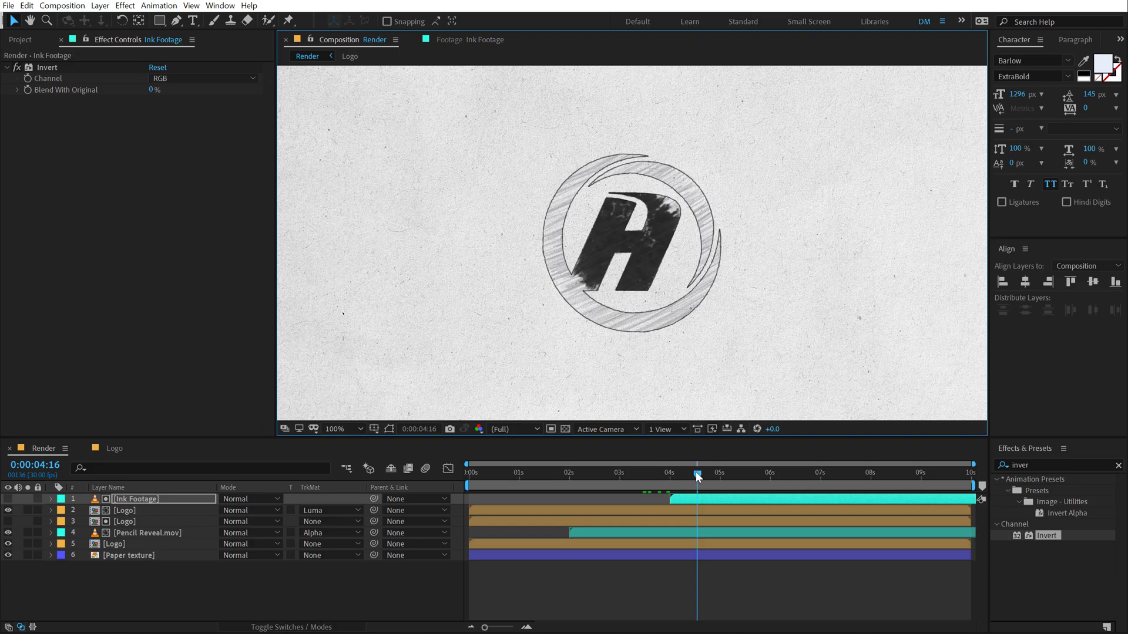
{"action": "left_click_drag", "start_coordinate": [696, 474], "coordinate": [735, 473]}
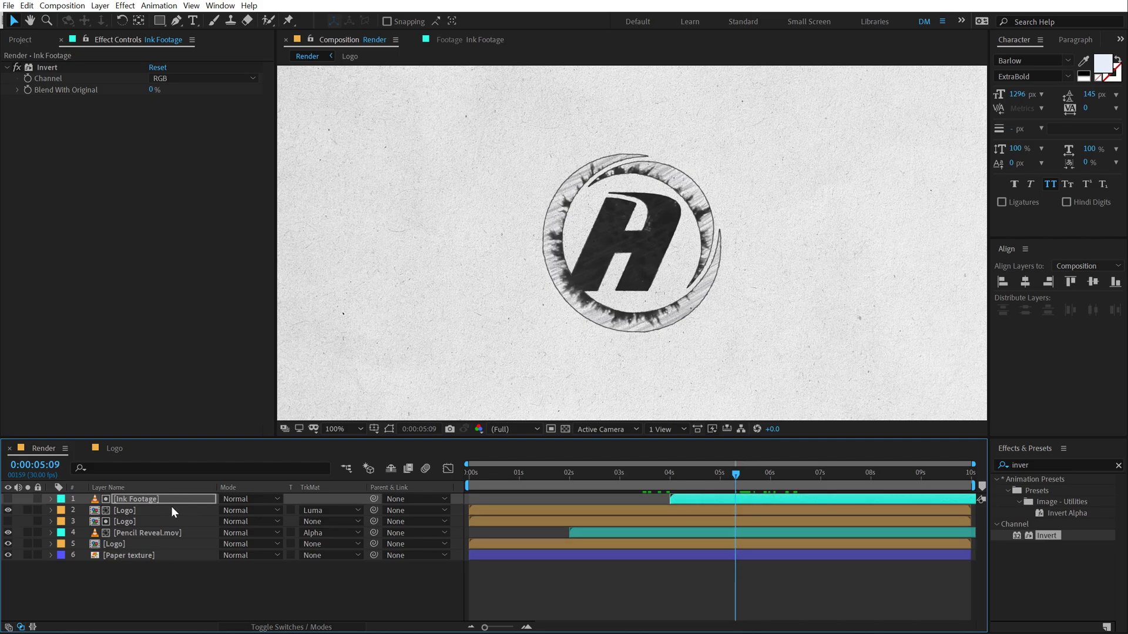
- Lower the matted Logo layer's opacity to about 42%
{"action": "left_click", "coordinate": [133, 510]}
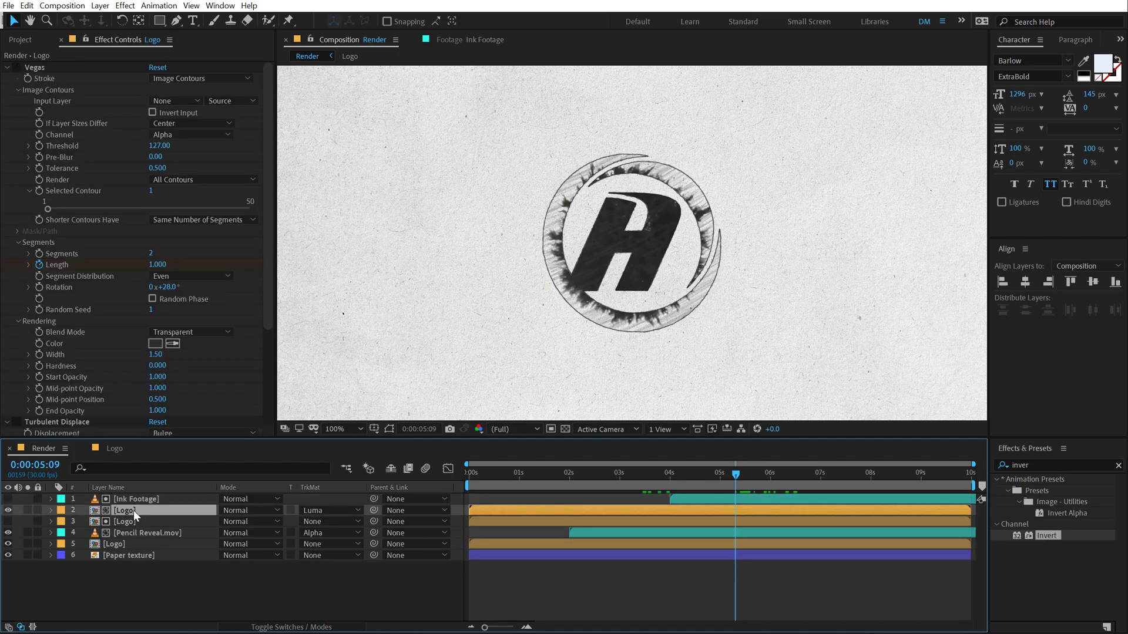
{"action": "key", "text": "t"}
{"action": "left_click_drag", "start_coordinate": [235, 521], "coordinate": [223, 532]}
{"action": "left_click", "coordinate": [226, 521]}
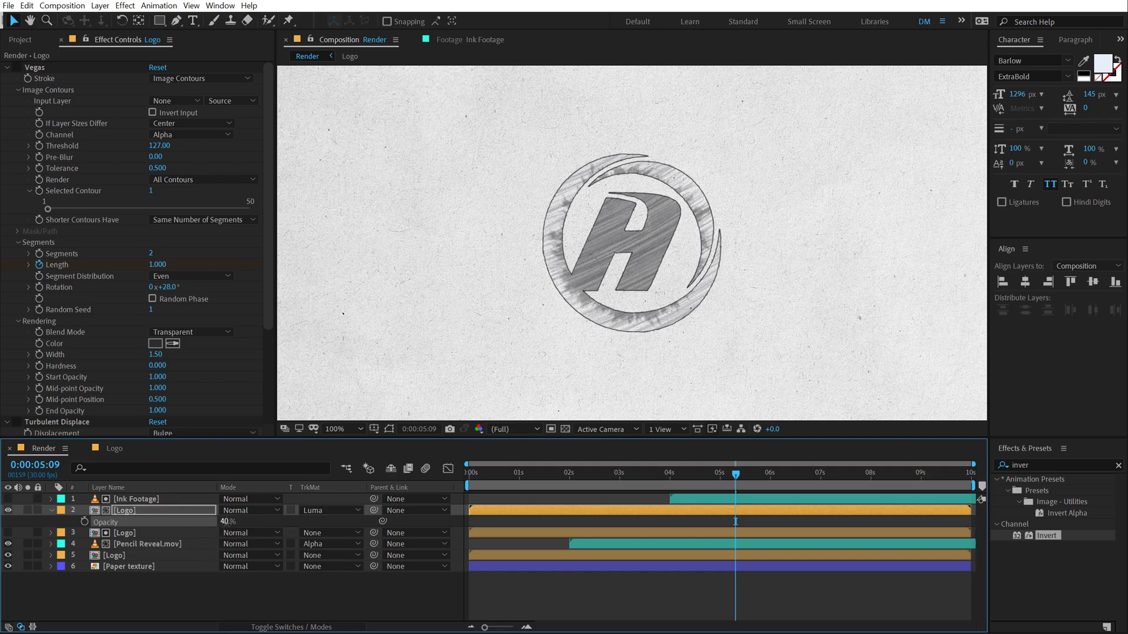
{"action": "left_click", "coordinate": [50, 510]}
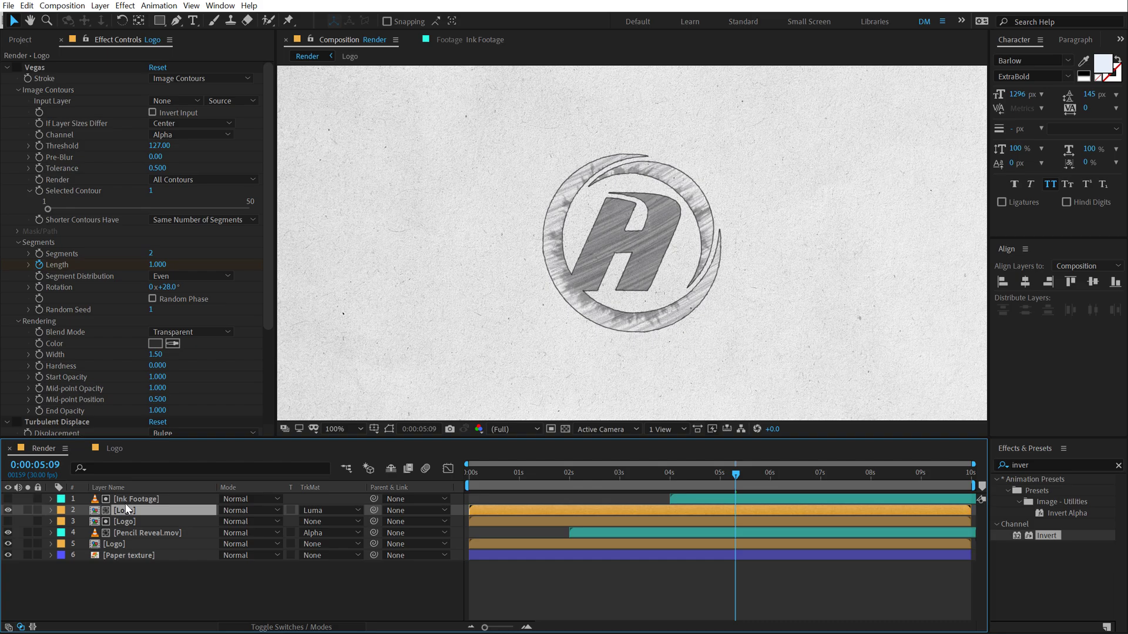
- Duplicate the ink and logo layers and start the top ink copy at 0:00:04:20
{"action": "left_click", "coordinate": [125, 503], "text": "shift"}
{"action": "key", "text": "ctrl+d"}
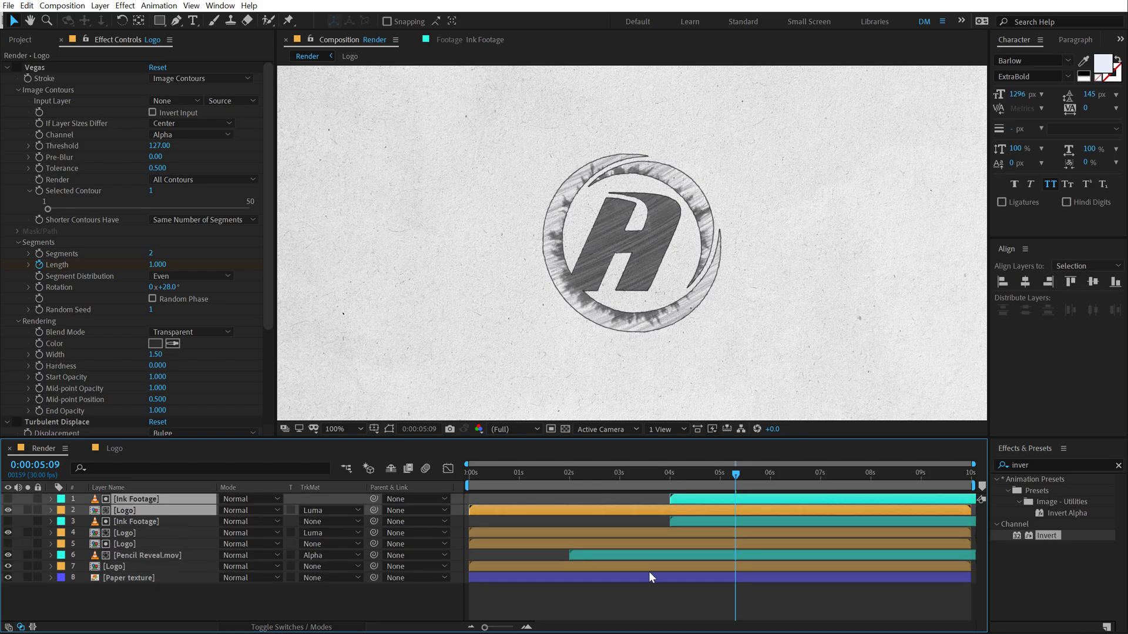
{"action": "left_click", "coordinate": [696, 601]}
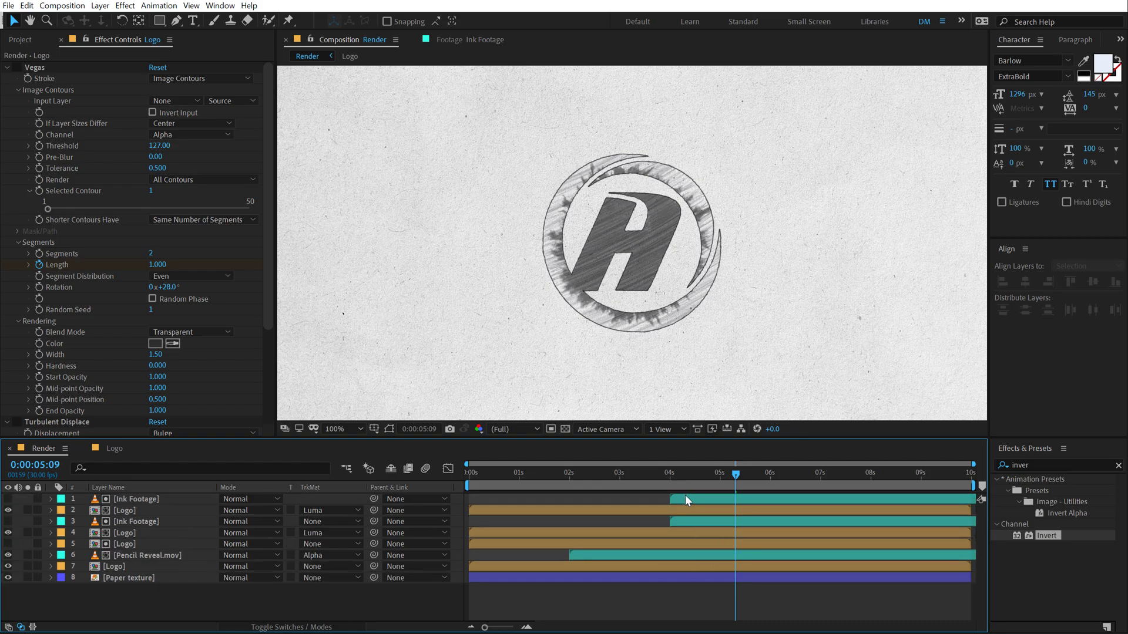
{"action": "left_click", "coordinate": [703, 470]}
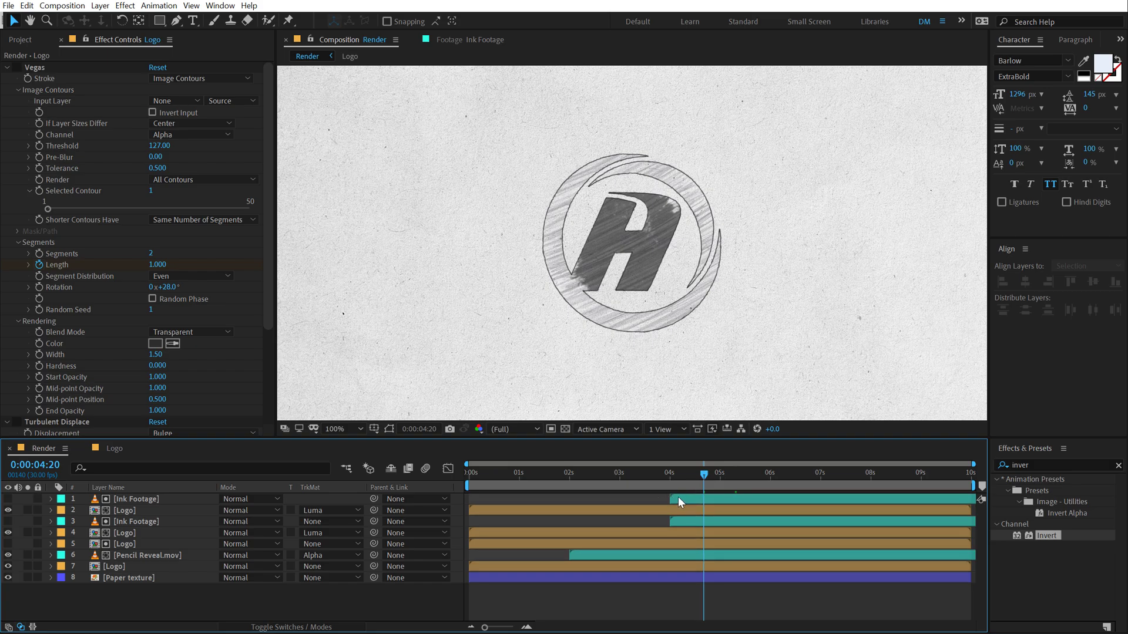
{"action": "left_click_drag", "start_coordinate": [678, 498], "coordinate": [705, 497]}
- Set the duplicated Logo copy's opacity to 60% and preview it
{"action": "left_click", "coordinate": [134, 511]}
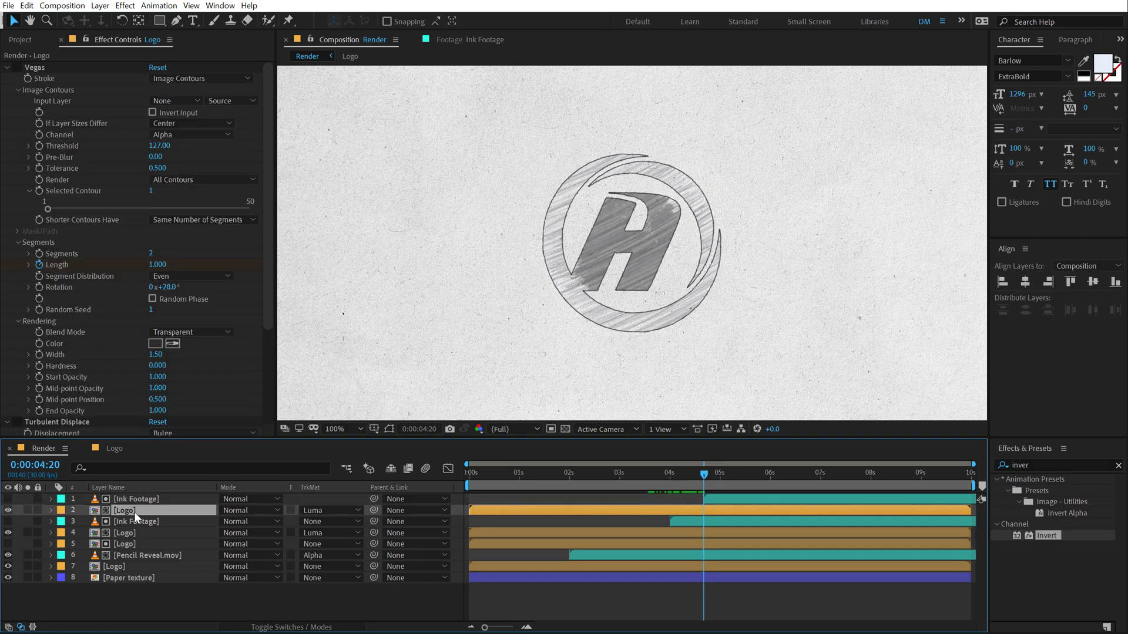
{"action": "key", "text": "t"}
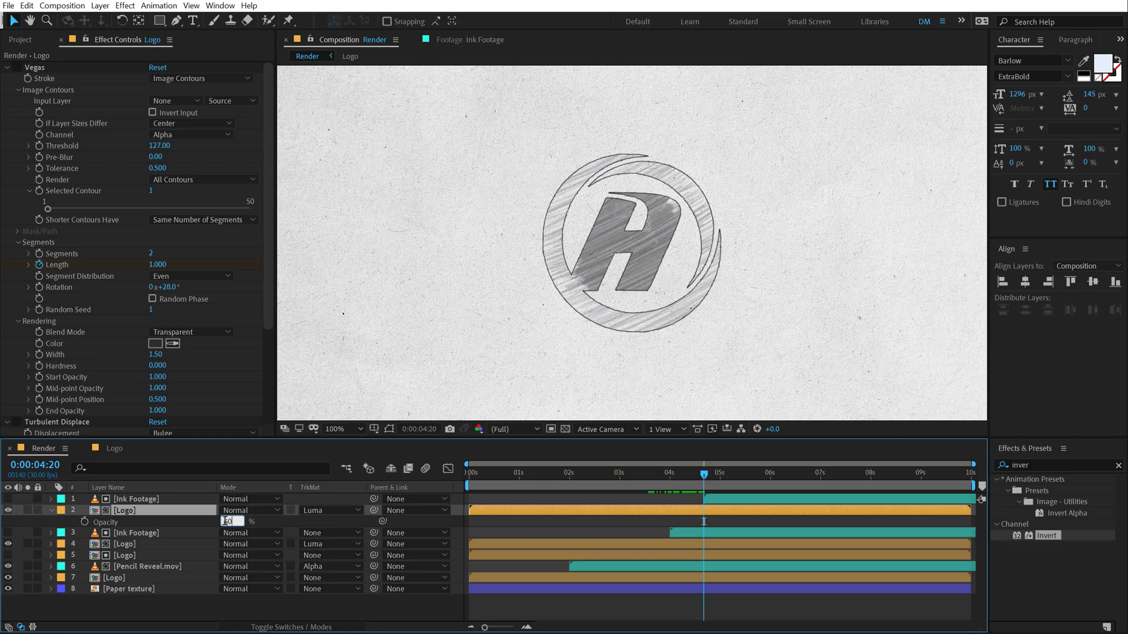
{"action": "key", "text": "Return"}
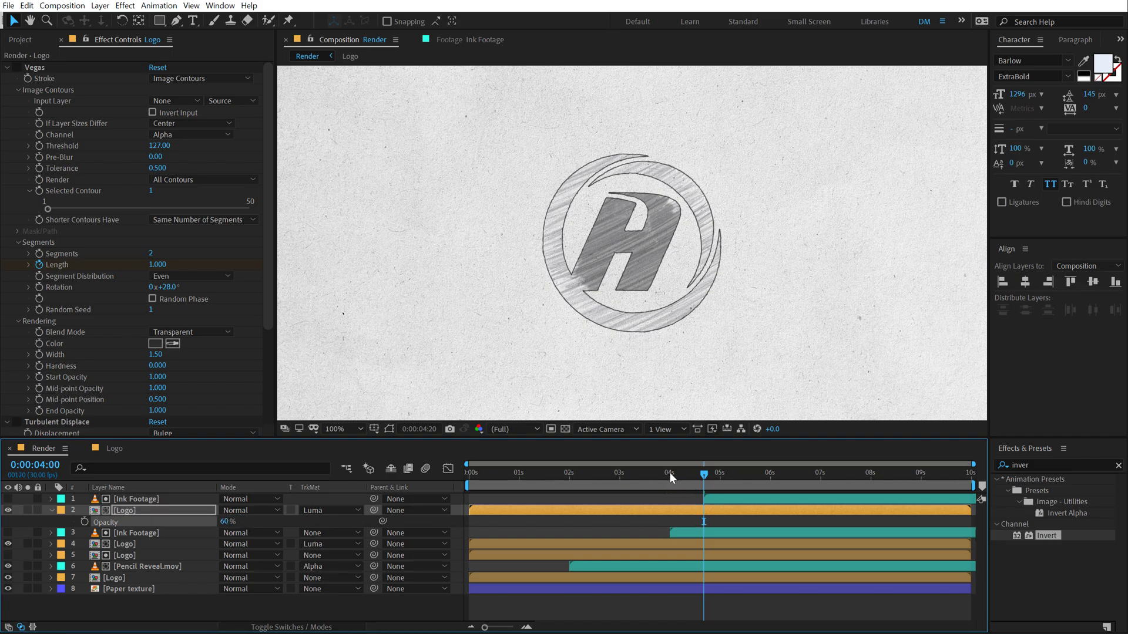
{"action": "left_click_drag", "start_coordinate": [669, 473], "coordinate": [845, 477]}
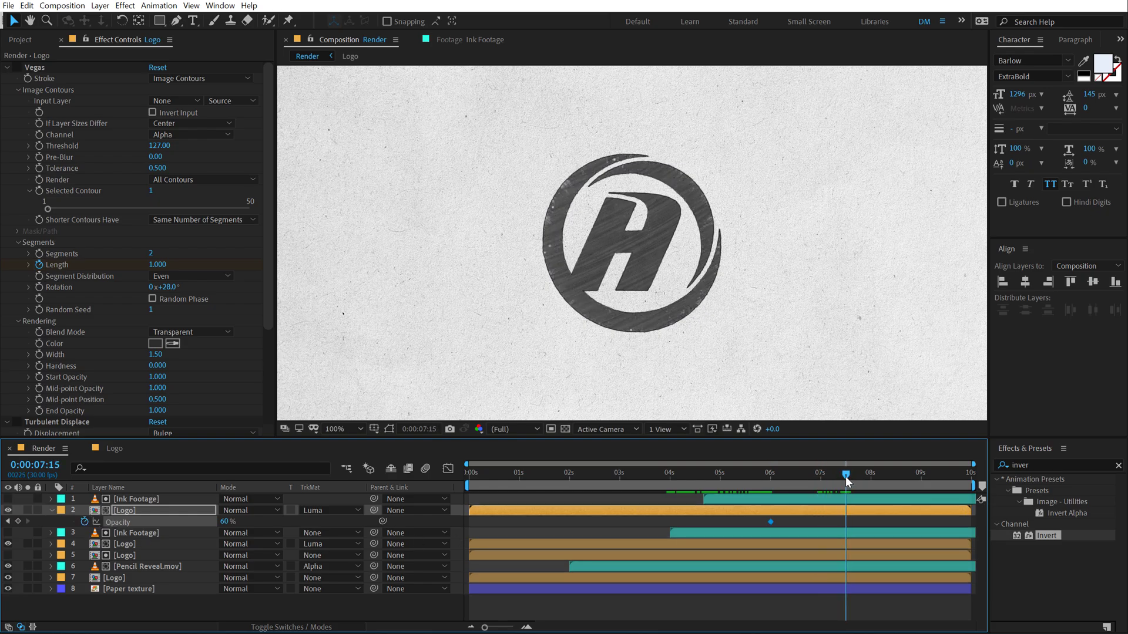
- Raise the logo copy's opacity to 100% near 7.5 seconds, Easy Ease both keyframes, and preview
{"action": "left_click_drag", "start_coordinate": [224, 521], "coordinate": [249, 521]}
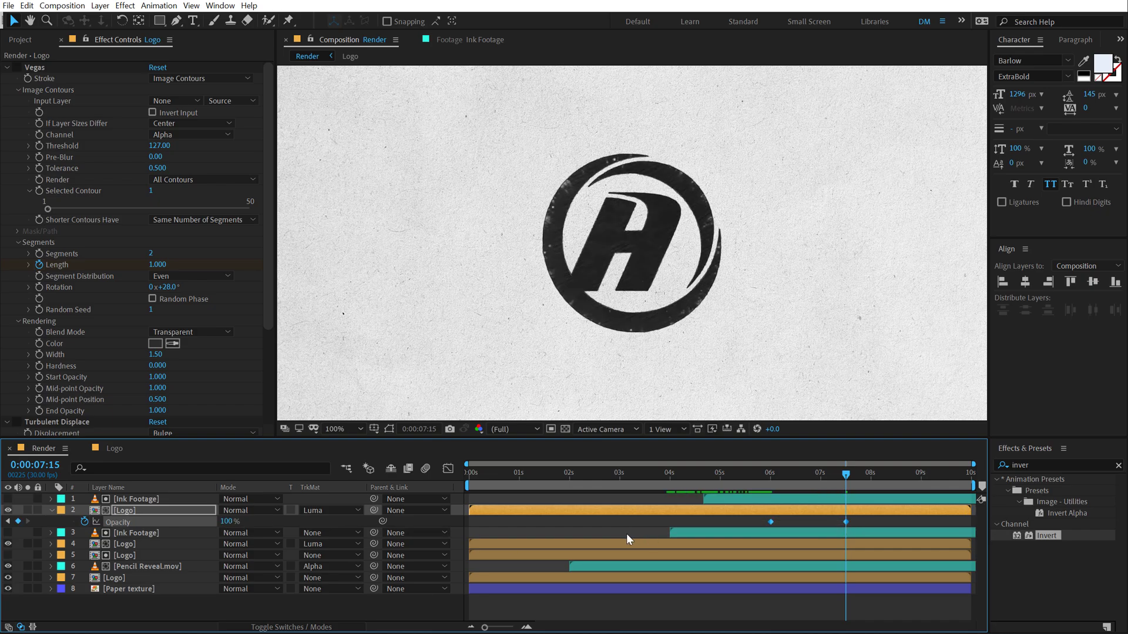
{"action": "key", "text": "F9"}
{"action": "left_click_drag", "start_coordinate": [662, 478], "coordinate": [890, 480]}
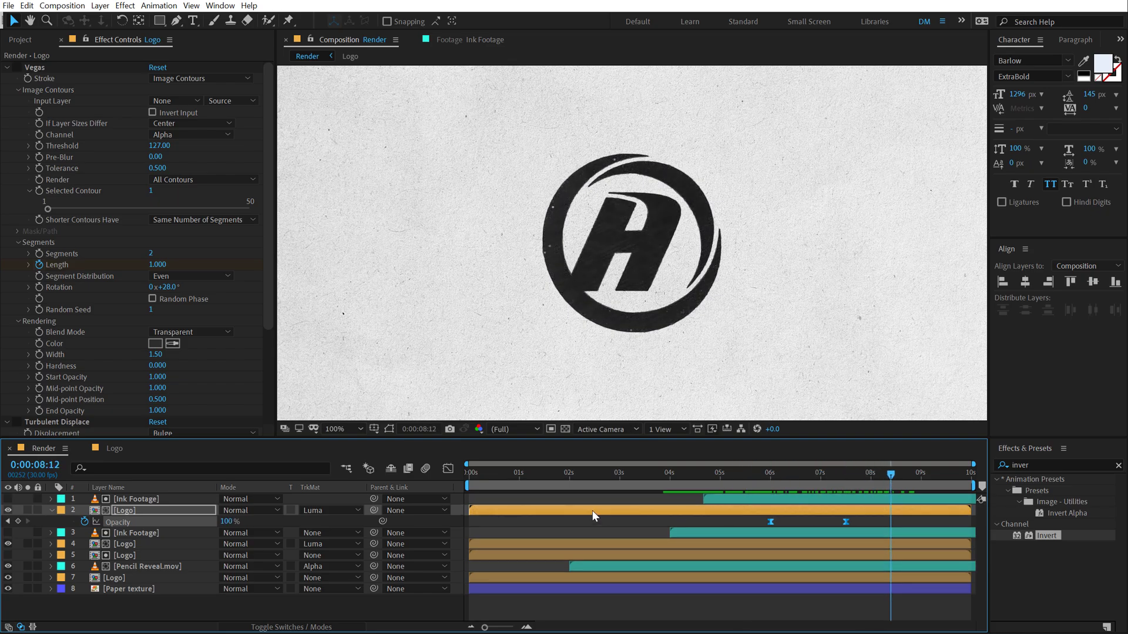
{"action": "left_click", "coordinate": [51, 511]}
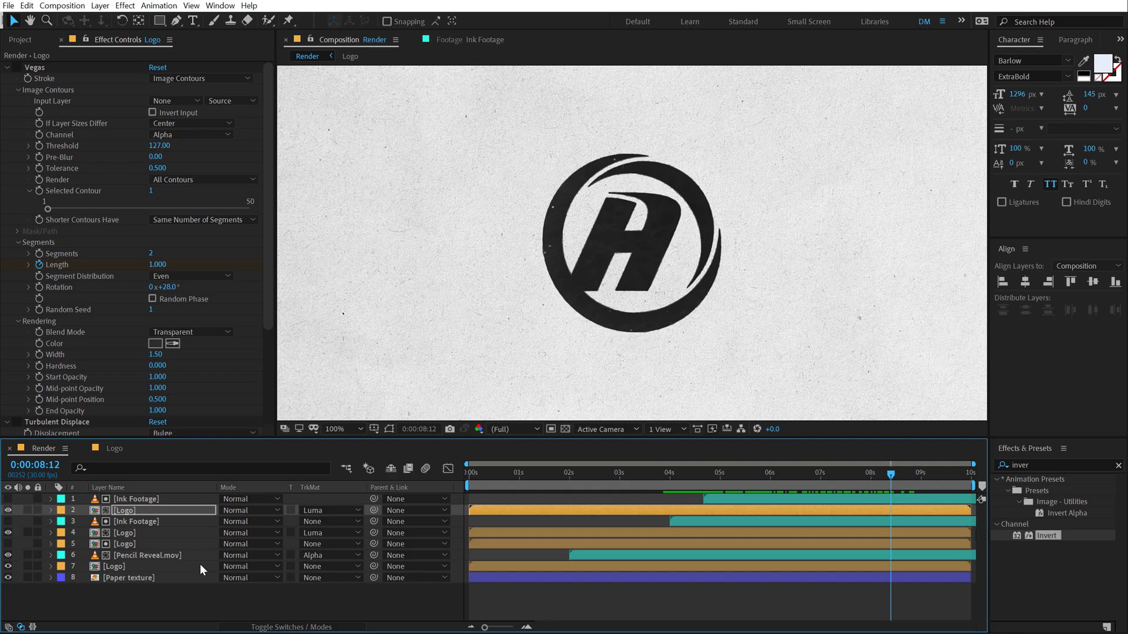
{"action": "left_click_drag", "start_coordinate": [738, 475], "coordinate": [890, 480]}
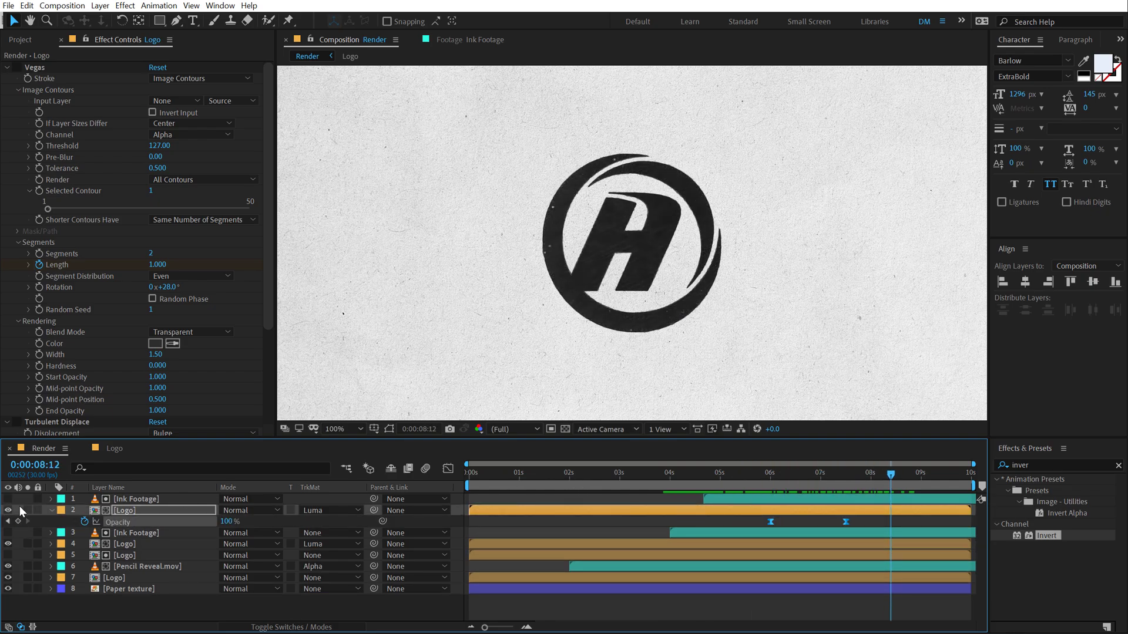
{"action": "left_click", "coordinate": [52, 511]}
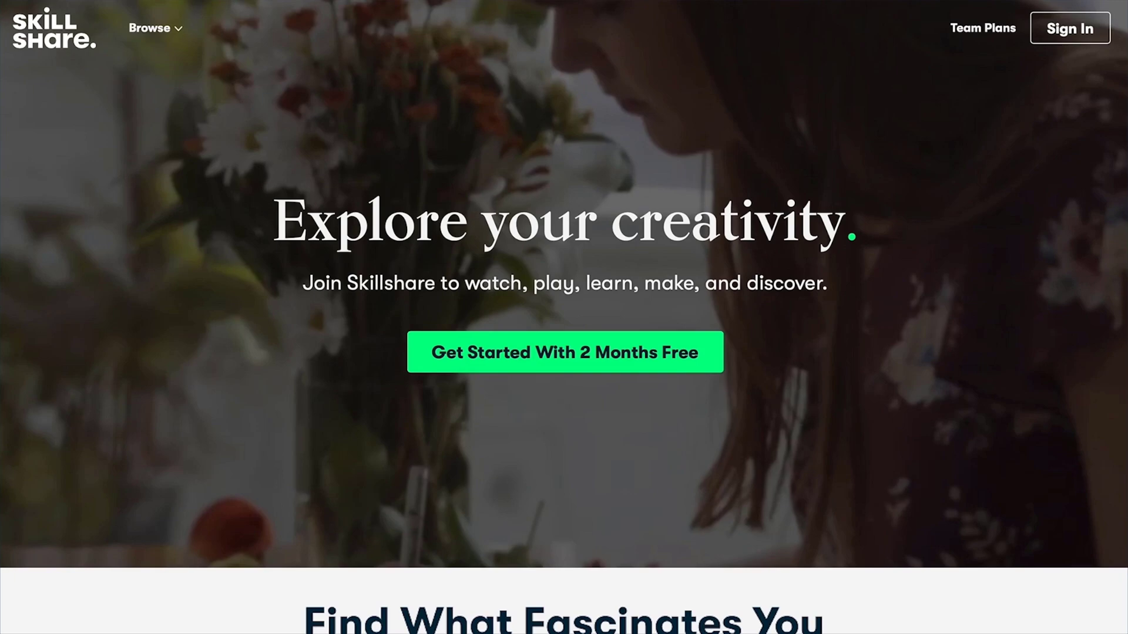
{"action": "scroll", "coordinate": [564, 318], "scroll_direction": "down", "scroll_amount": 1}
{"action": "scroll", "coordinate": [563, 317], "scroll_direction": "down", "scroll_amount": 6}
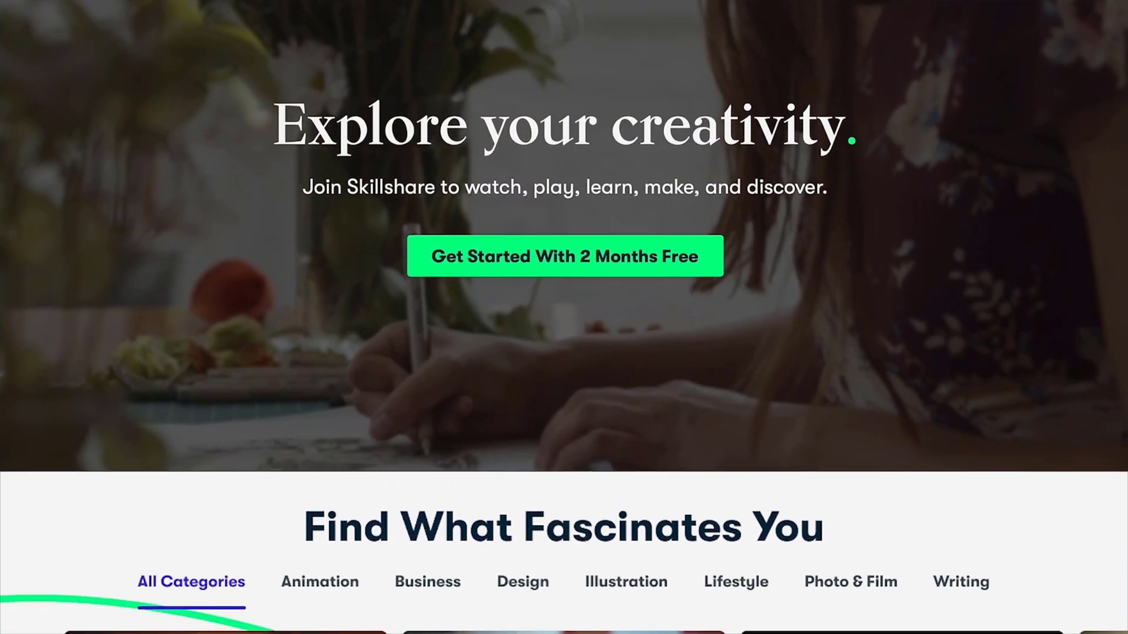
{"action": "scroll", "coordinate": [563, 317], "scroll_direction": "down", "scroll_amount": 2}
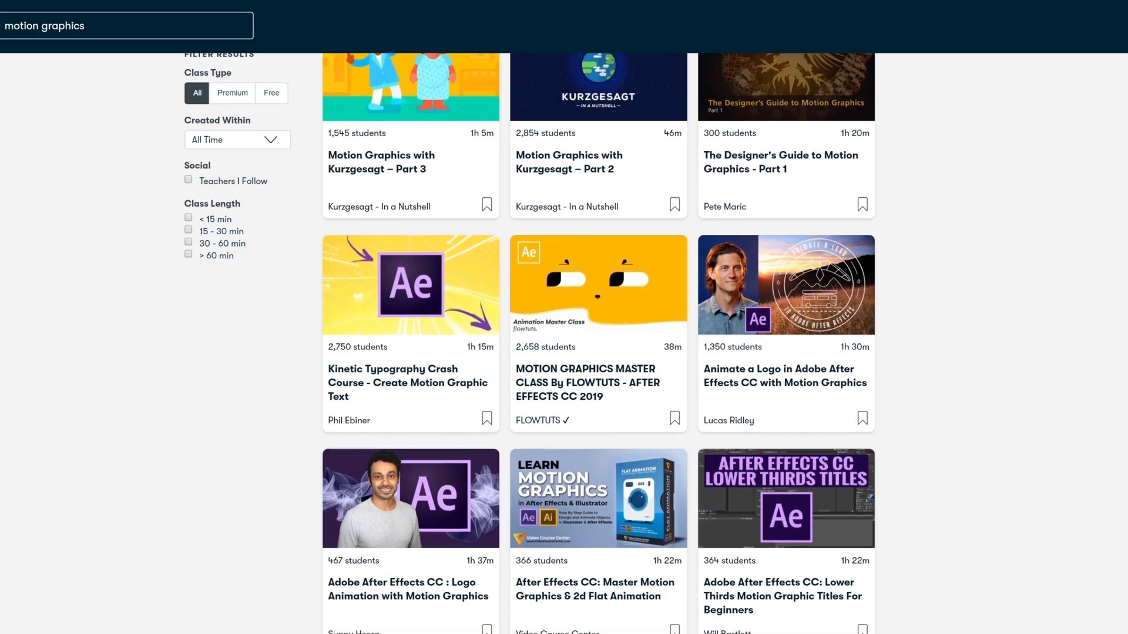
{"action": "scroll", "coordinate": [599, 344], "scroll_direction": "down", "scroll_amount": 2}
{"action": "scroll", "coordinate": [599, 344], "scroll_direction": "down", "scroll_amount": 6}
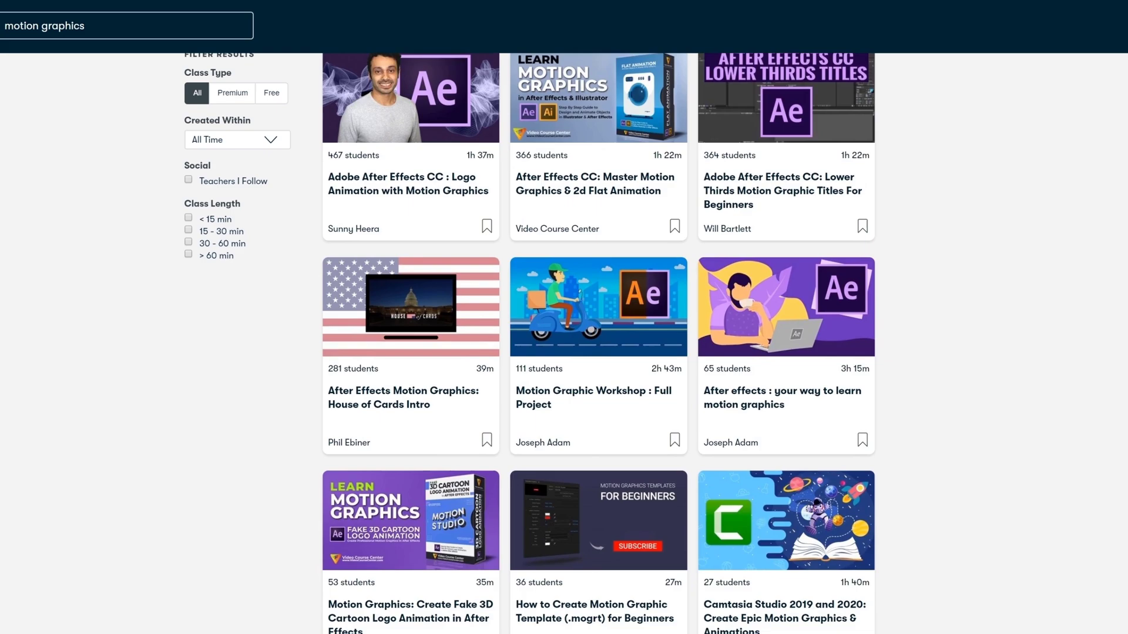
{"action": "scroll", "coordinate": [599, 344], "scroll_direction": "down", "scroll_amount": 7}
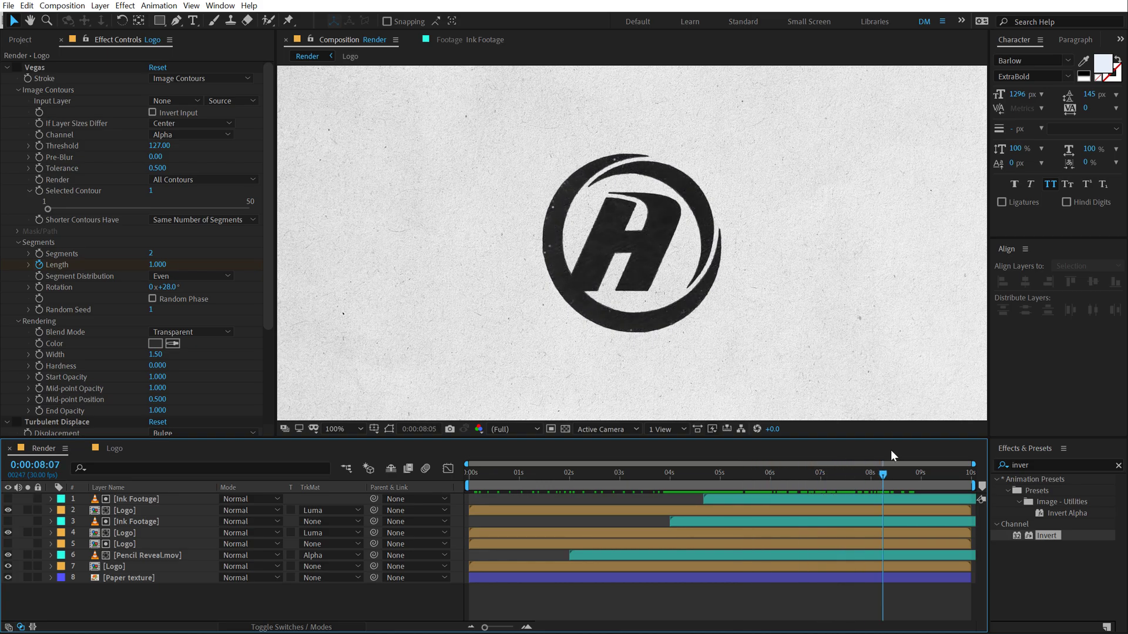
- Show the layer switch columns and preview the sketch drawing from the start
{"action": "scroll", "coordinate": [490, 255], "scroll_direction": "down", "scroll_amount": 2}
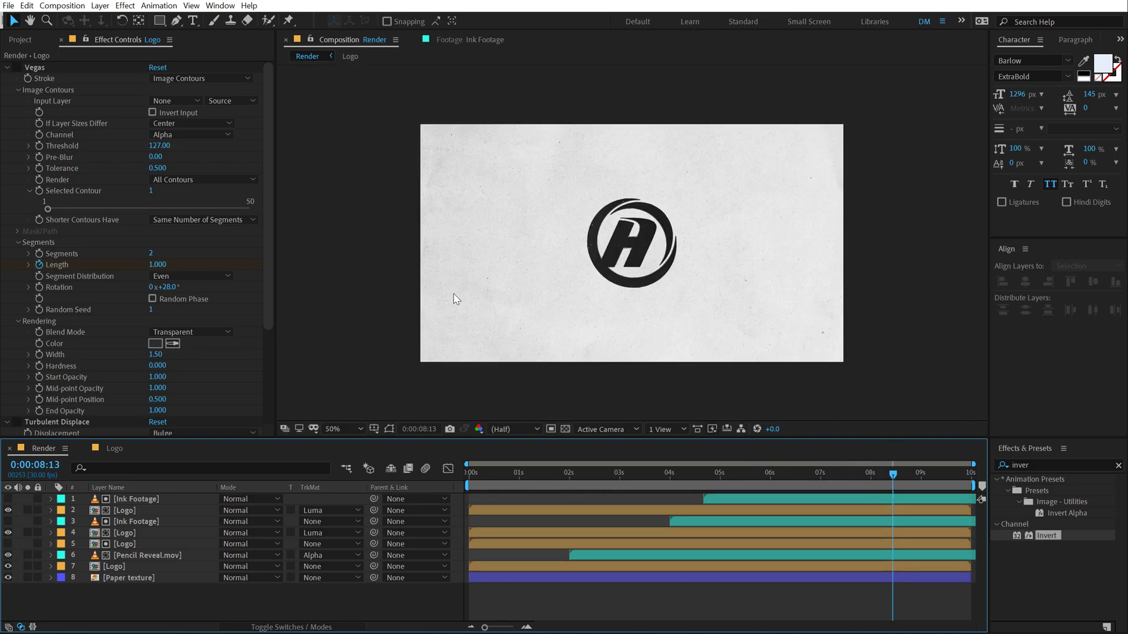
{"action": "key", "text": "F4"}
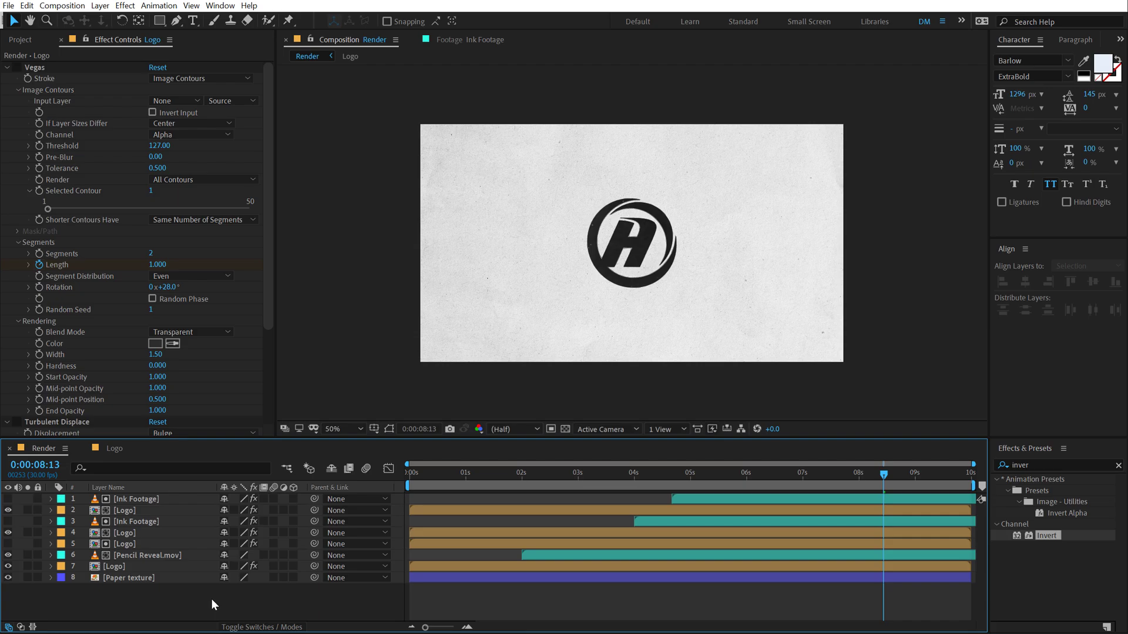
{"action": "mouse_move", "coordinate": [447, 473]}
{"action": "left_mouse_down"}
{"action": "mouse_move", "coordinate": [740, 476]}
{"action": "mouse_move", "coordinate": [890, 461]}
{"action": "mouse_move", "coordinate": [727, 459]}
{"action": "mouse_move", "coordinate": [830, 457]}
{"action": "left_mouse_up"}
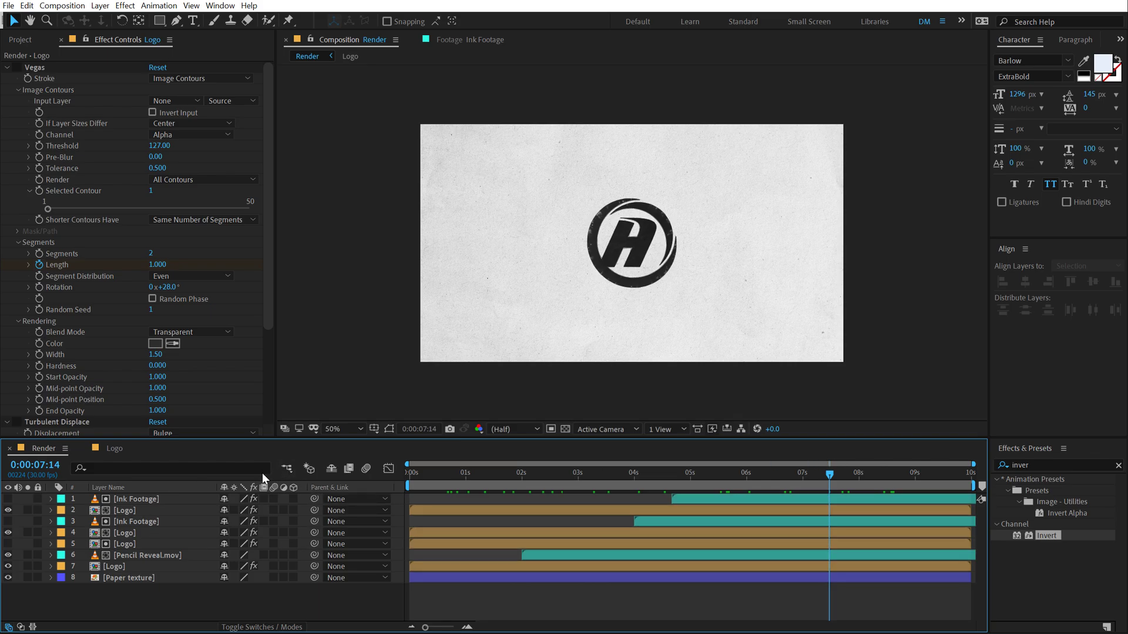
- Add a 35mm Camera 1 to Render and select all layers below it
{"action": "right_click", "coordinate": [118, 596]}
{"action": "mouse_move", "coordinate": [259, 467]}
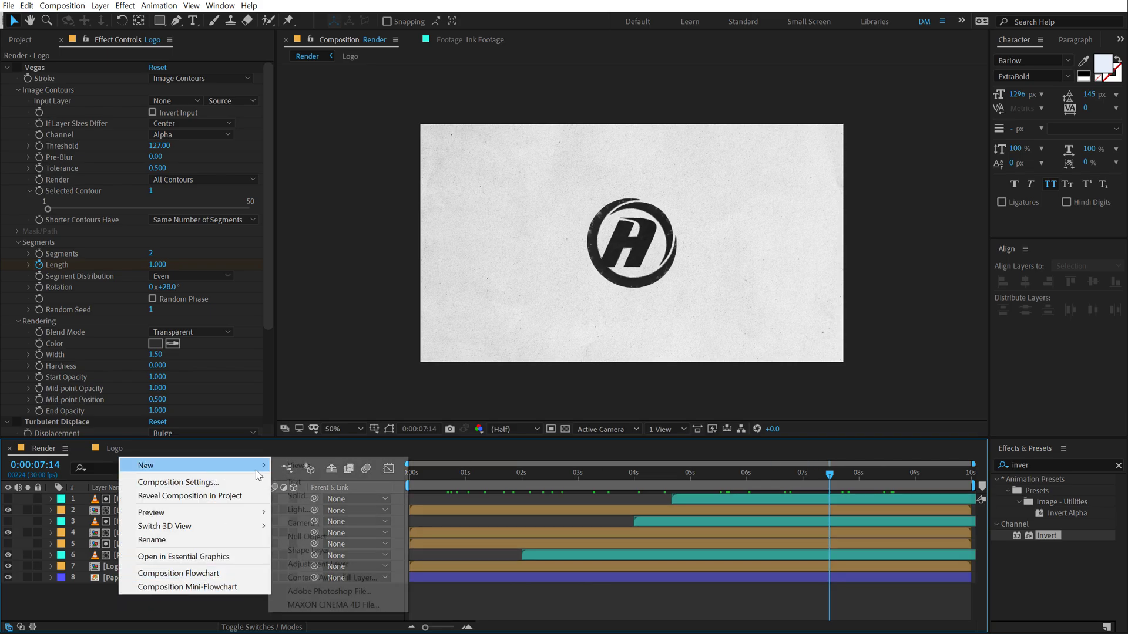
{"action": "left_click", "coordinate": [305, 523]}
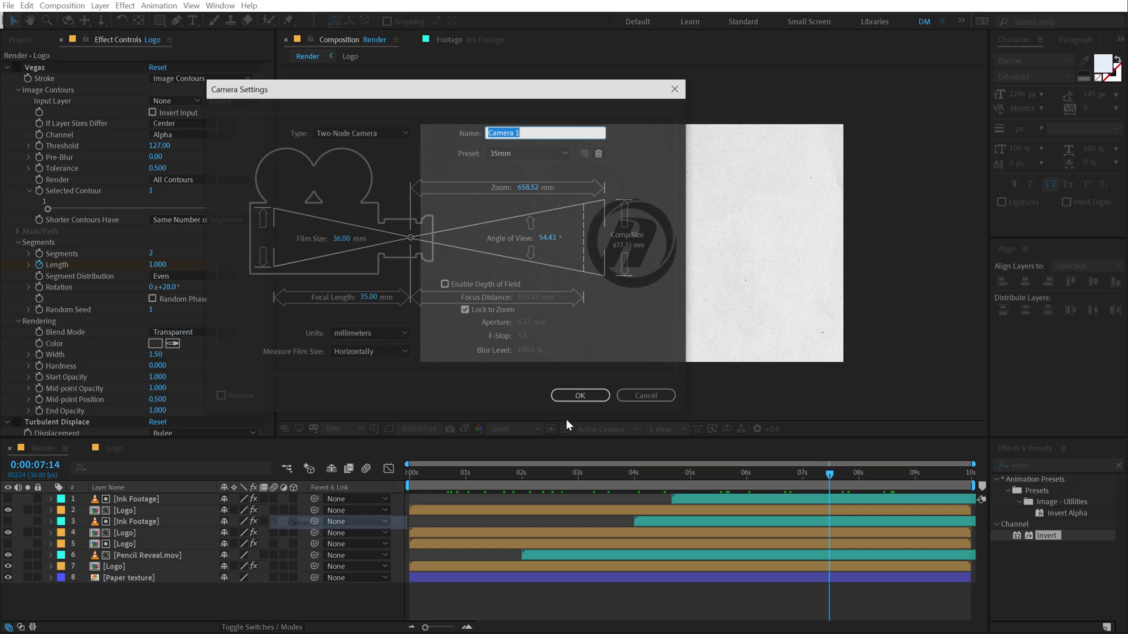
{"action": "left_click", "coordinate": [522, 153]}
{"action": "left_click", "coordinate": [513, 247]}
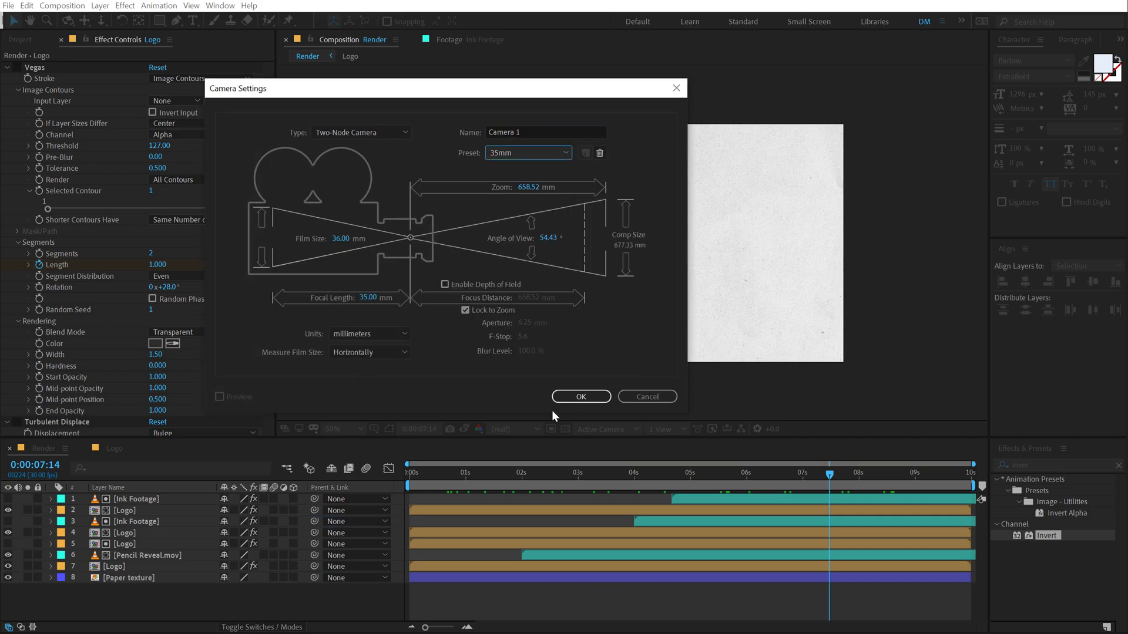
{"action": "left_click", "coordinate": [579, 398]}
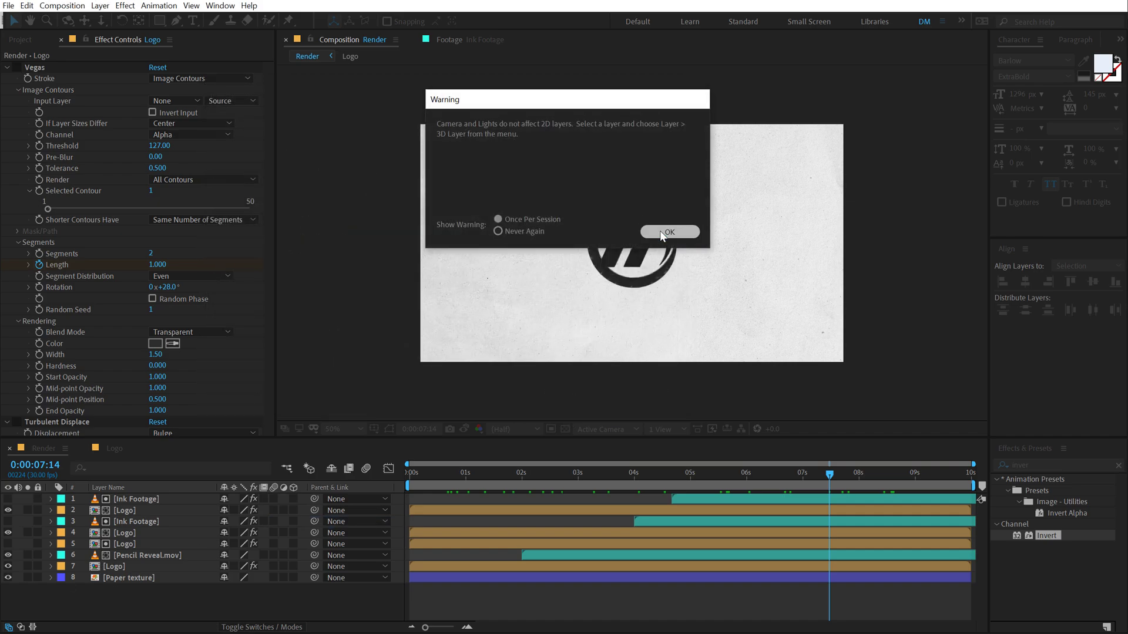
{"action": "left_click", "coordinate": [660, 231]}
{"action": "left_click_drag", "start_coordinate": [119, 601], "coordinate": [149, 513]}
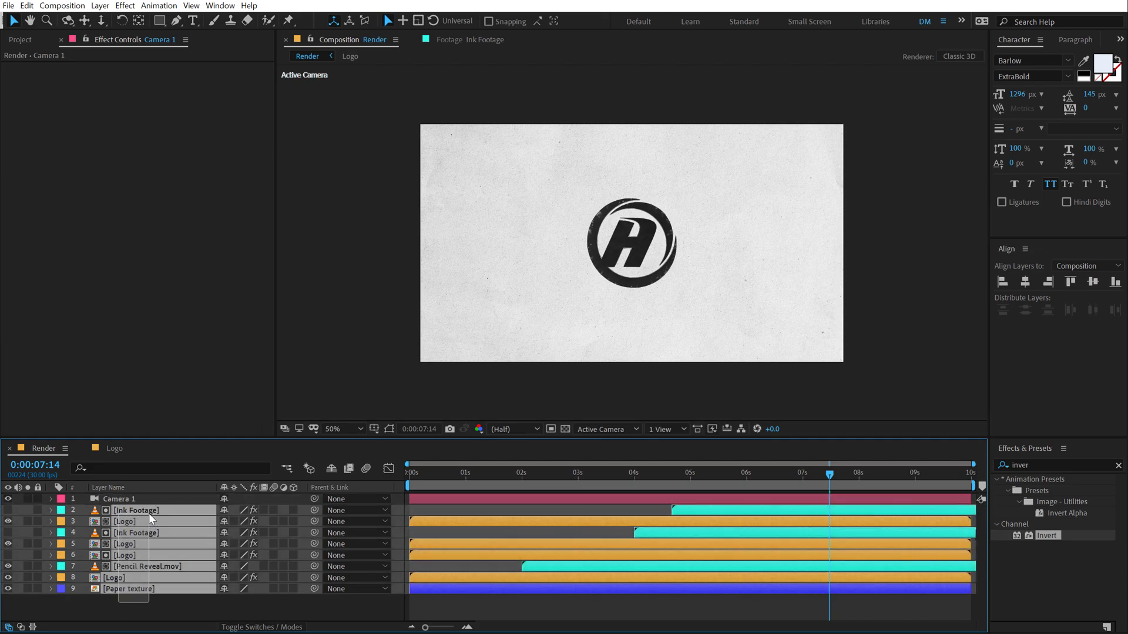
- Add a new null object named 'Cam Control'
{"action": "right_click", "coordinate": [119, 609]}
{"action": "mouse_move", "coordinate": [197, 480]}
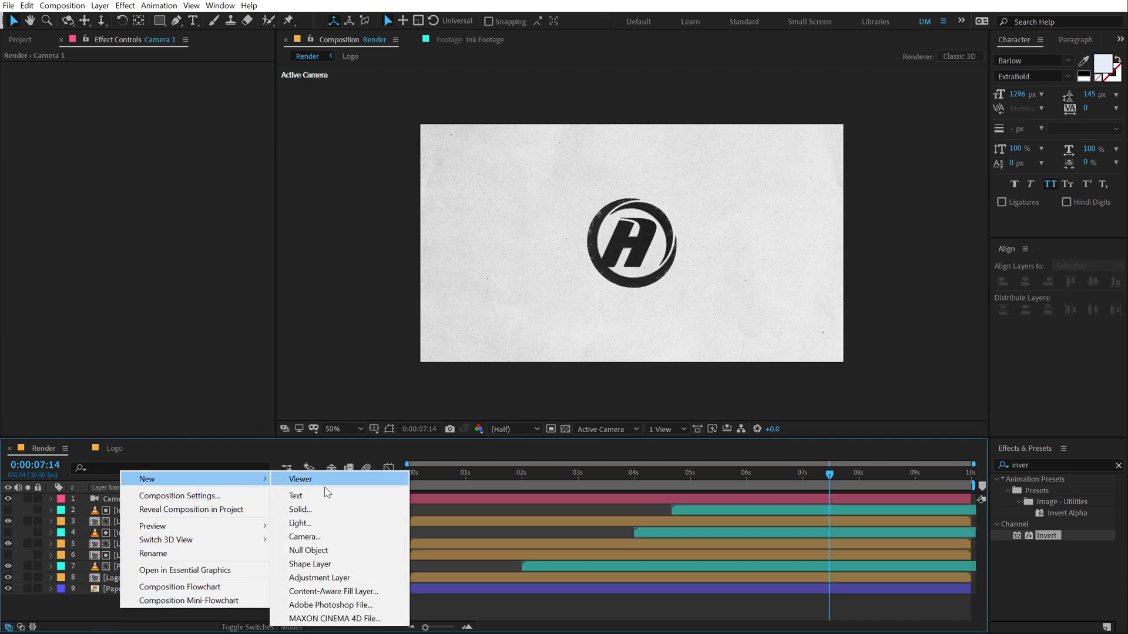
{"action": "left_click", "coordinate": [321, 552]}
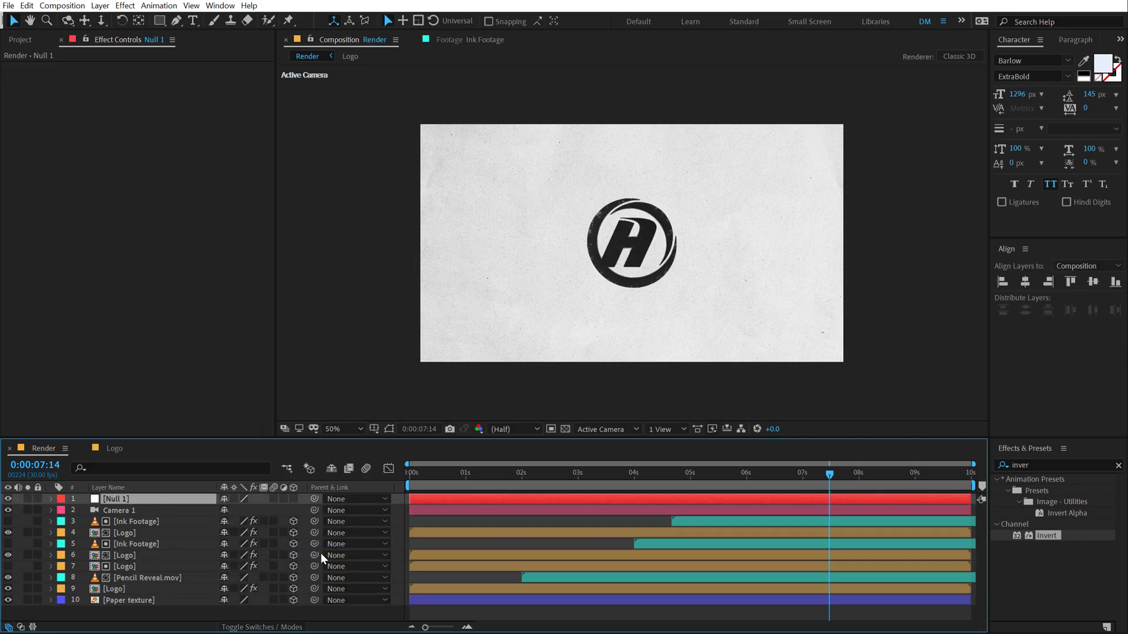
{"action": "key", "text": "Return"}
{"action": "type", "text": "Cam Contro"}
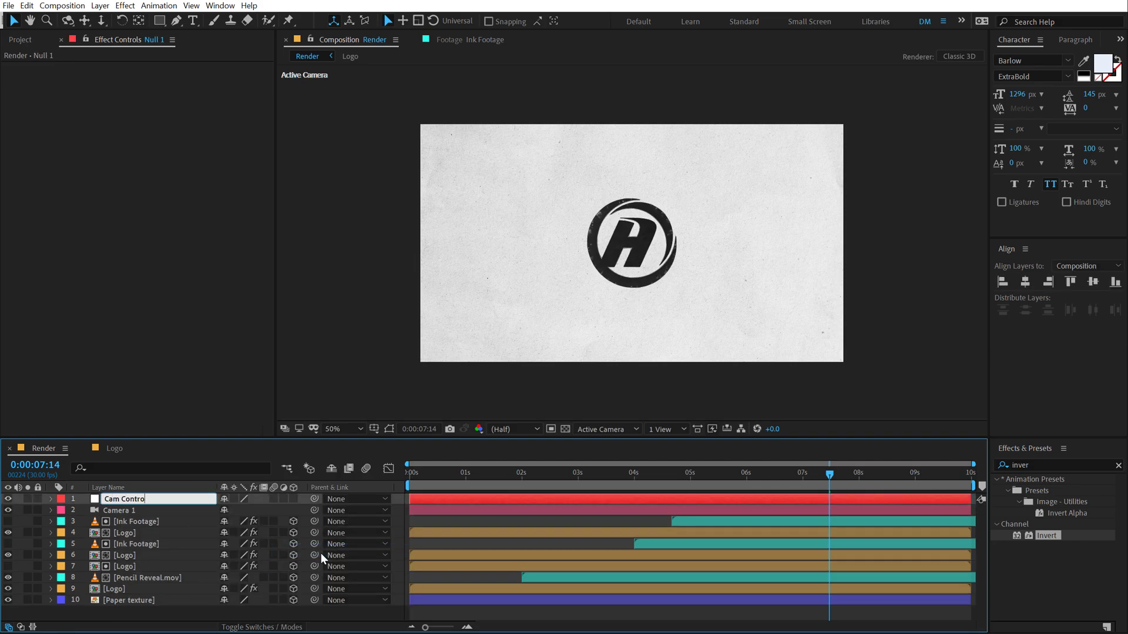
{"action": "type", "text": "l"}
{"action": "key", "text": "Return"}
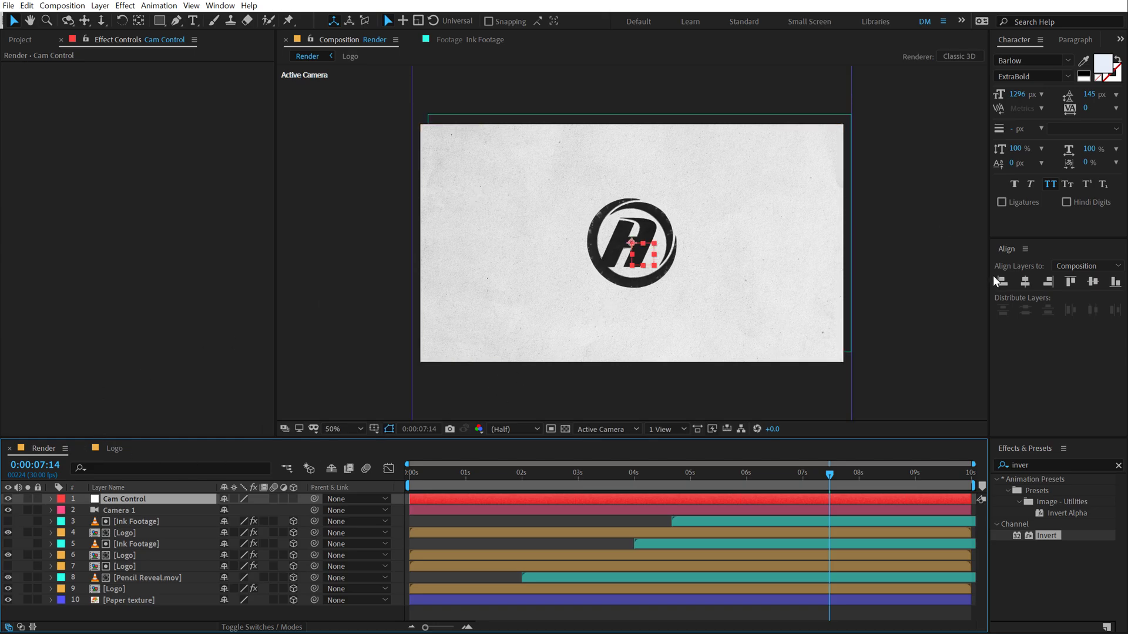
- Centre Cam Control in the composition and centre its anchor point
{"action": "left_click", "coordinate": [1019, 284]}
{"action": "left_click", "coordinate": [1088, 284]}
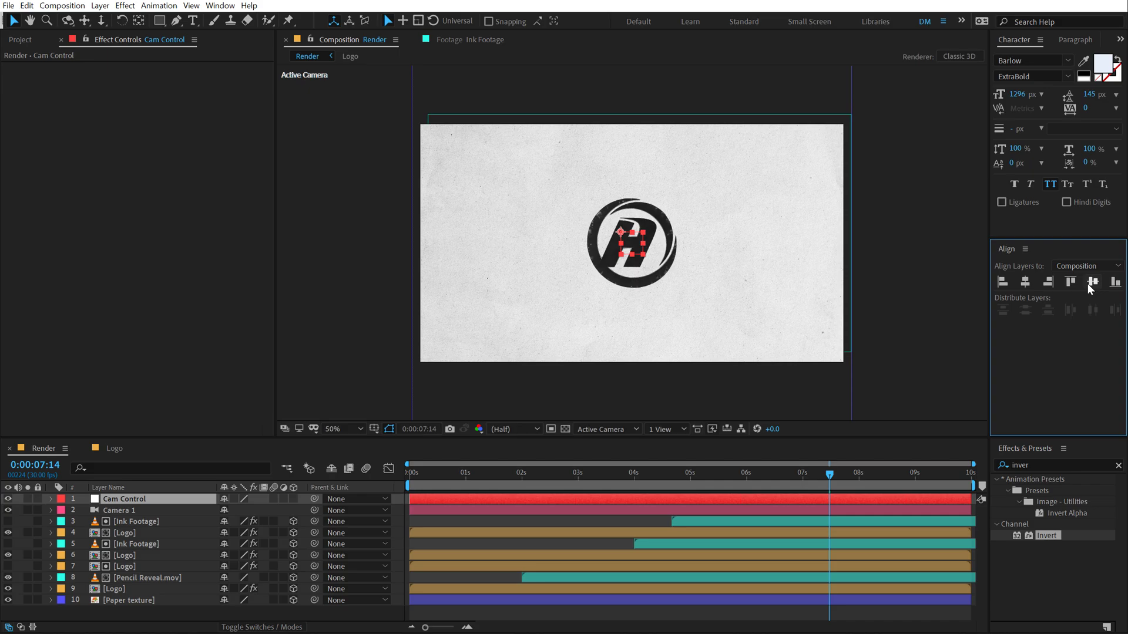
{"action": "key", "text": "/"}
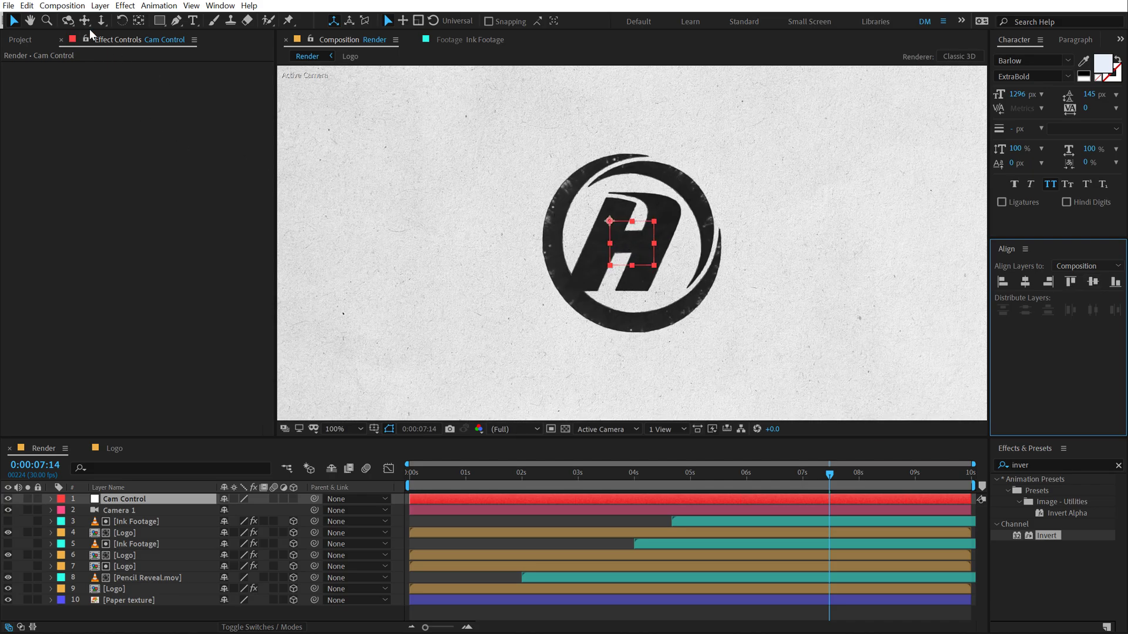
{"action": "left_click", "coordinate": [137, 21]}
{"action": "key", "text": "ctrl+alt+Home"}
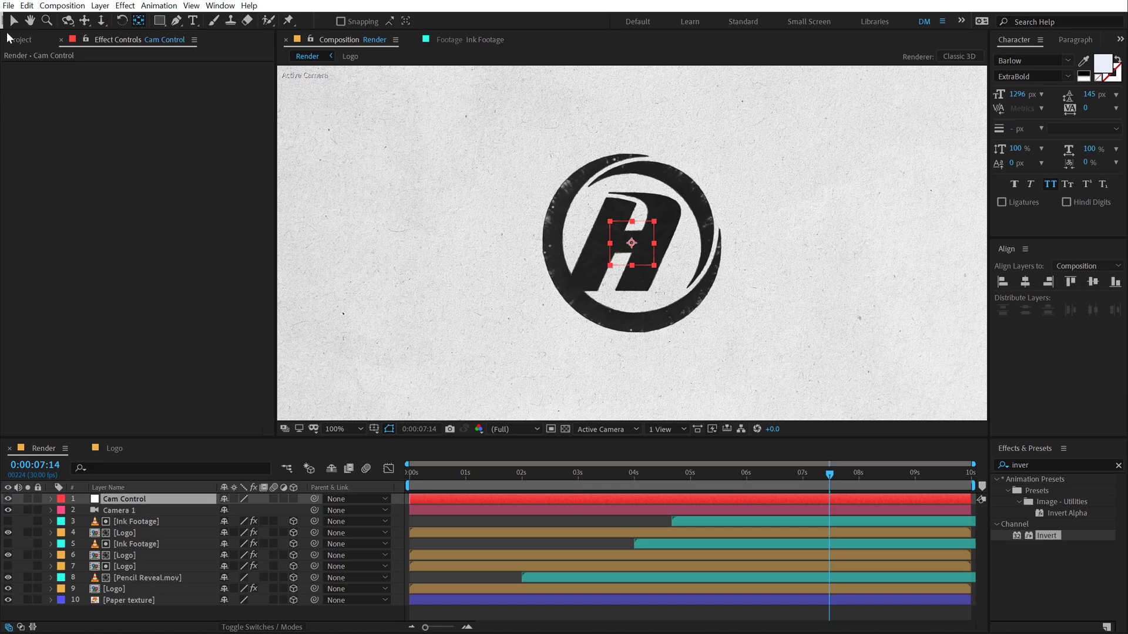
{"action": "left_click", "coordinate": [15, 18]}
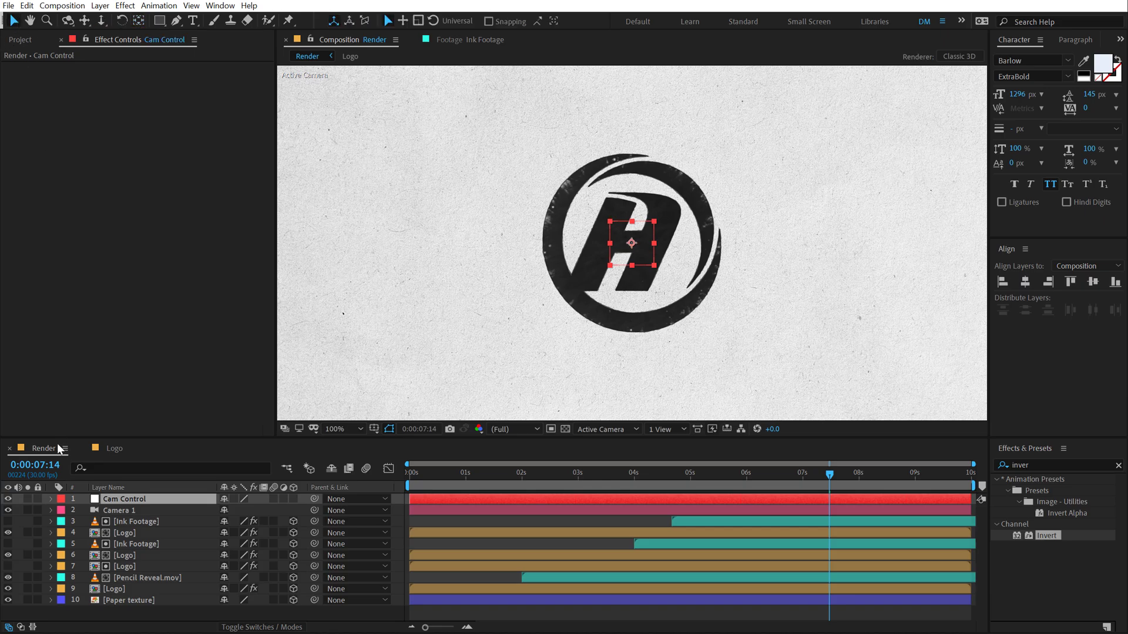
- Hide Cam Control, make it 3D, and parent Camera 1 to it
{"action": "left_click", "coordinate": [9, 499]}
{"action": "left_click", "coordinate": [130, 511]}
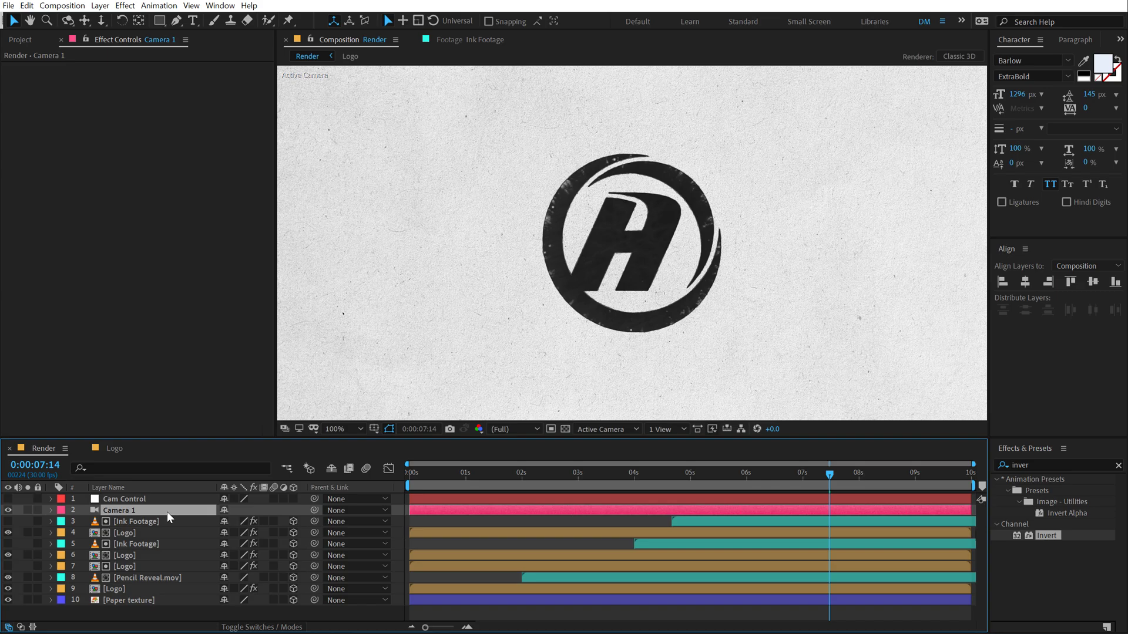
{"action": "left_click", "coordinate": [141, 498]}
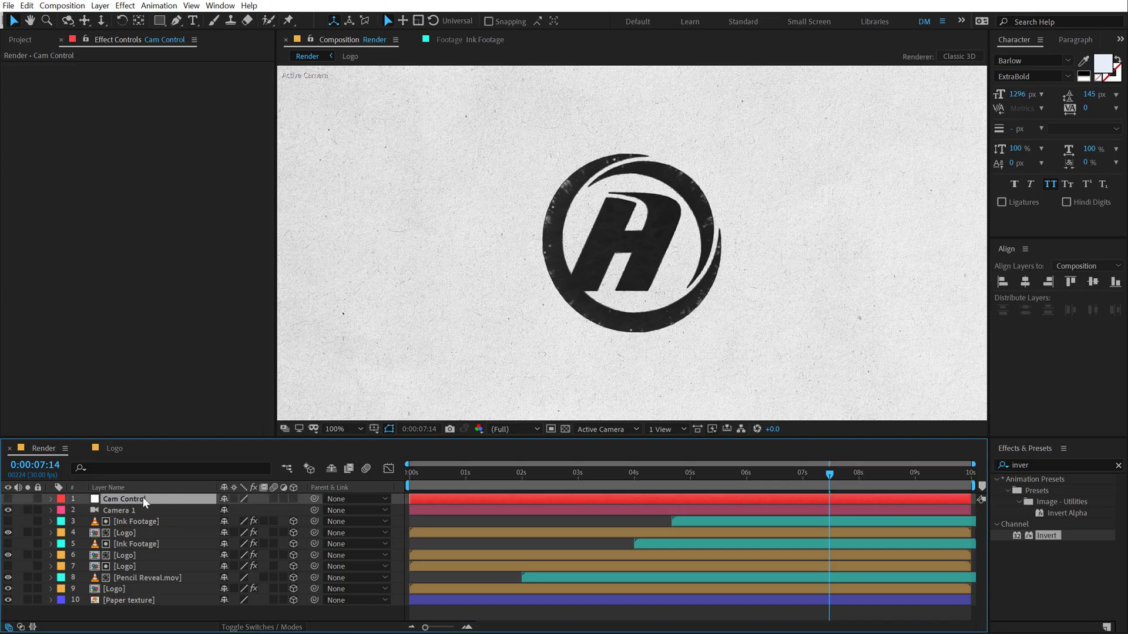
{"action": "left_click", "coordinate": [294, 499]}
{"action": "left_click_drag", "start_coordinate": [315, 510], "coordinate": [111, 499]}
{"action": "right_click", "coordinate": [399, 490]}
- Show Cam Control's rotation and set X, Y and Z Rotation keyframes at 0 seconds
{"action": "mouse_move", "coordinate": [471, 525]}
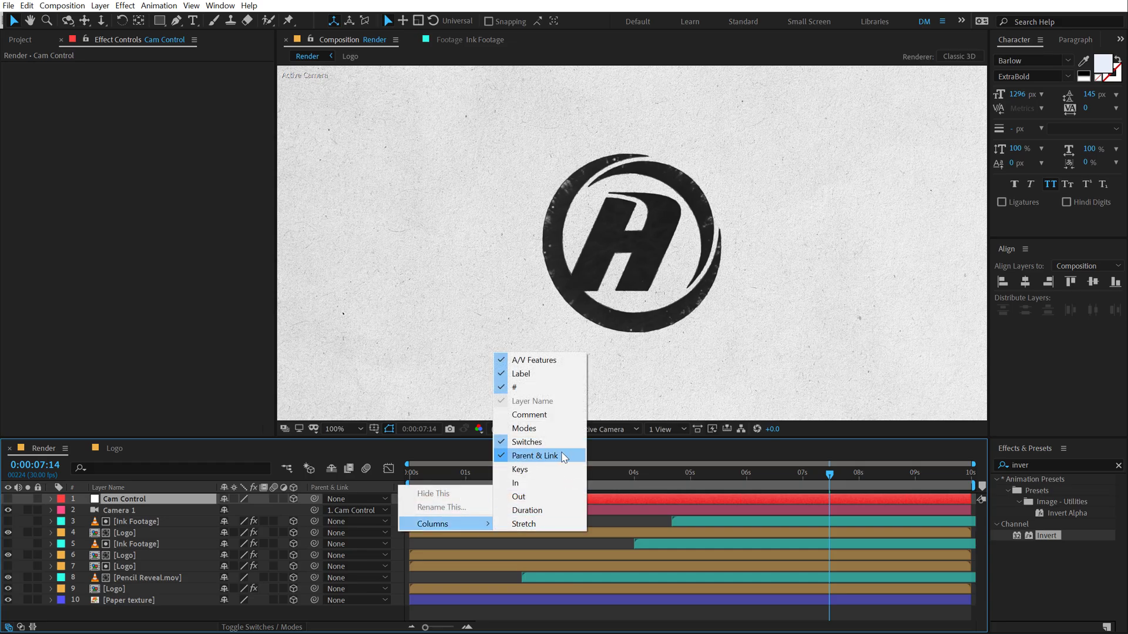
{"action": "left_click", "coordinate": [429, 541]}
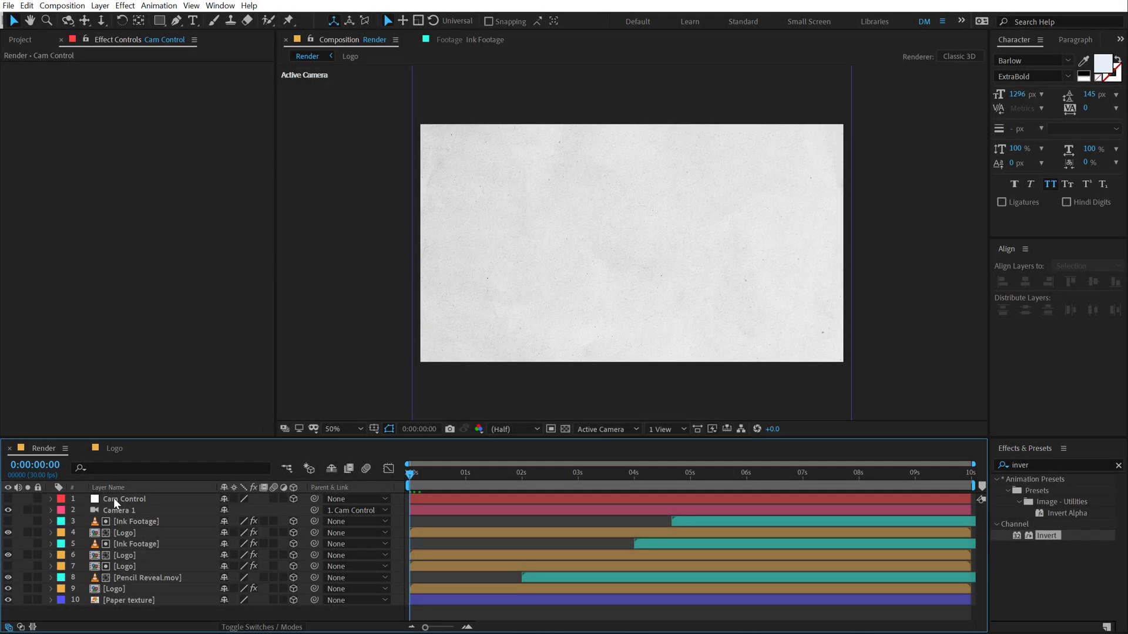
{"action": "left_click", "coordinate": [114, 499]}
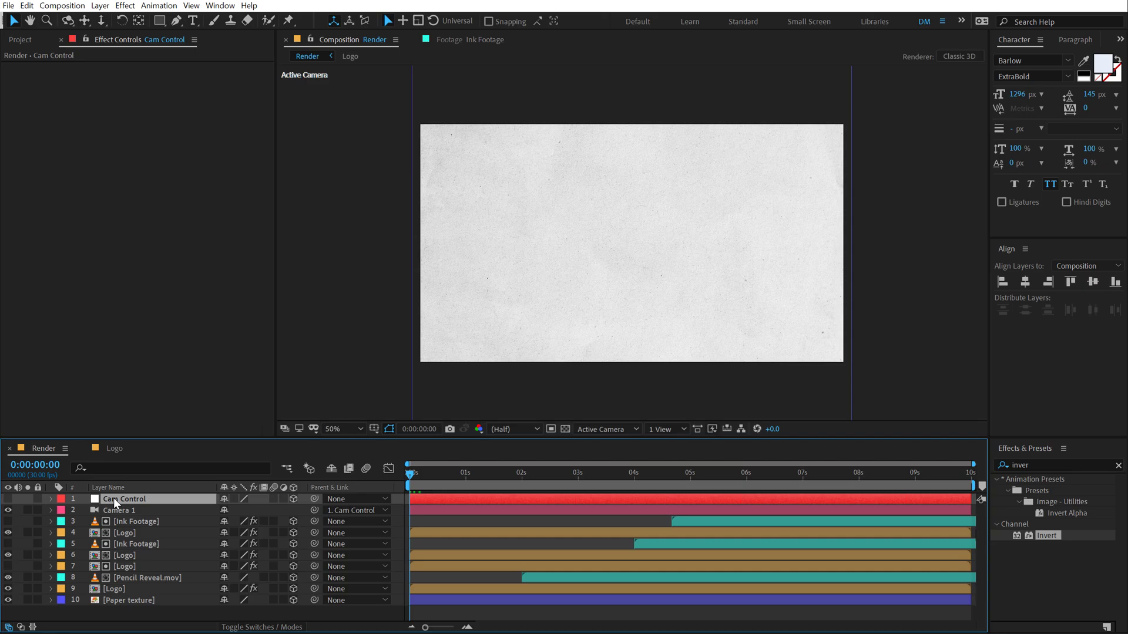
{"action": "key", "text": "r"}
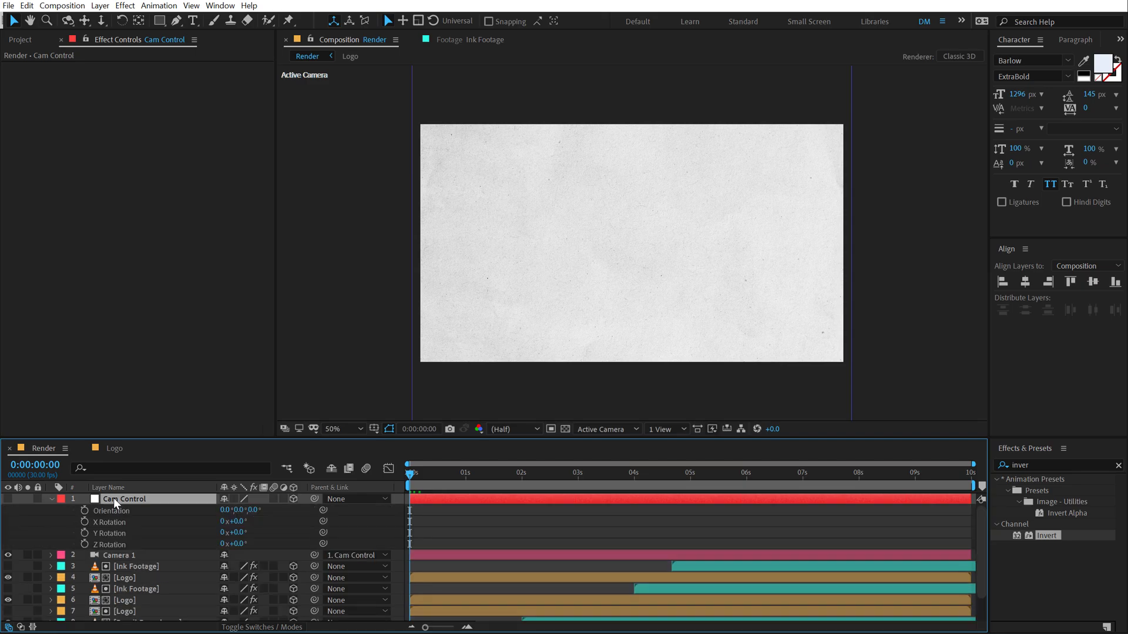
{"action": "left_click", "coordinate": [84, 523]}
{"action": "left_click", "coordinate": [84, 532]}
{"action": "left_click", "coordinate": [84, 544]}
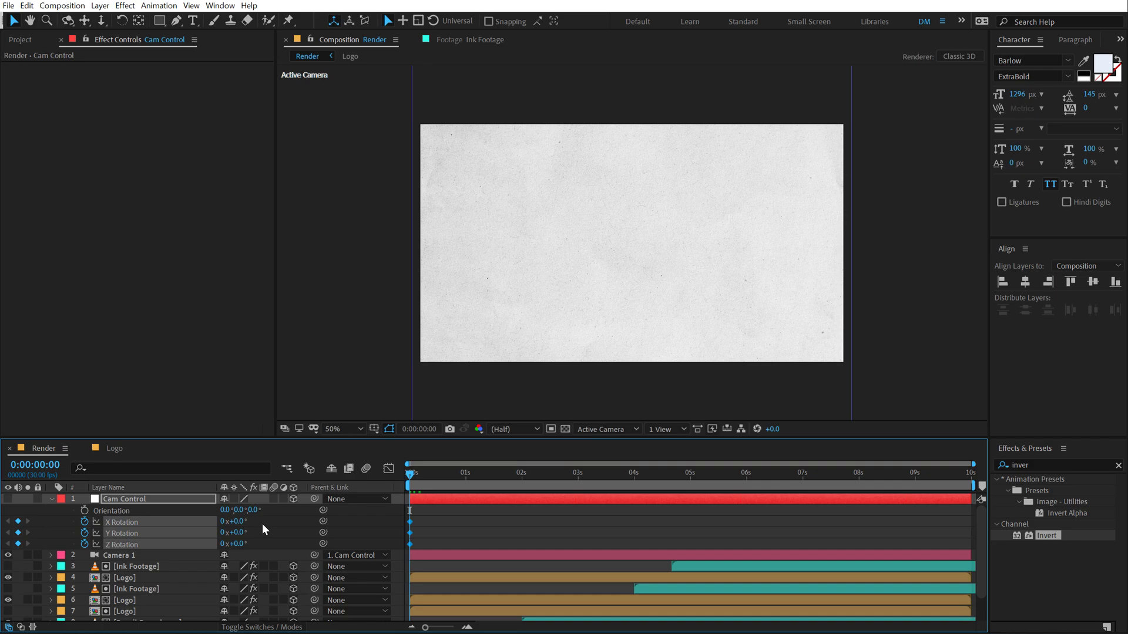
{"action": "left_click", "coordinate": [247, 527]}
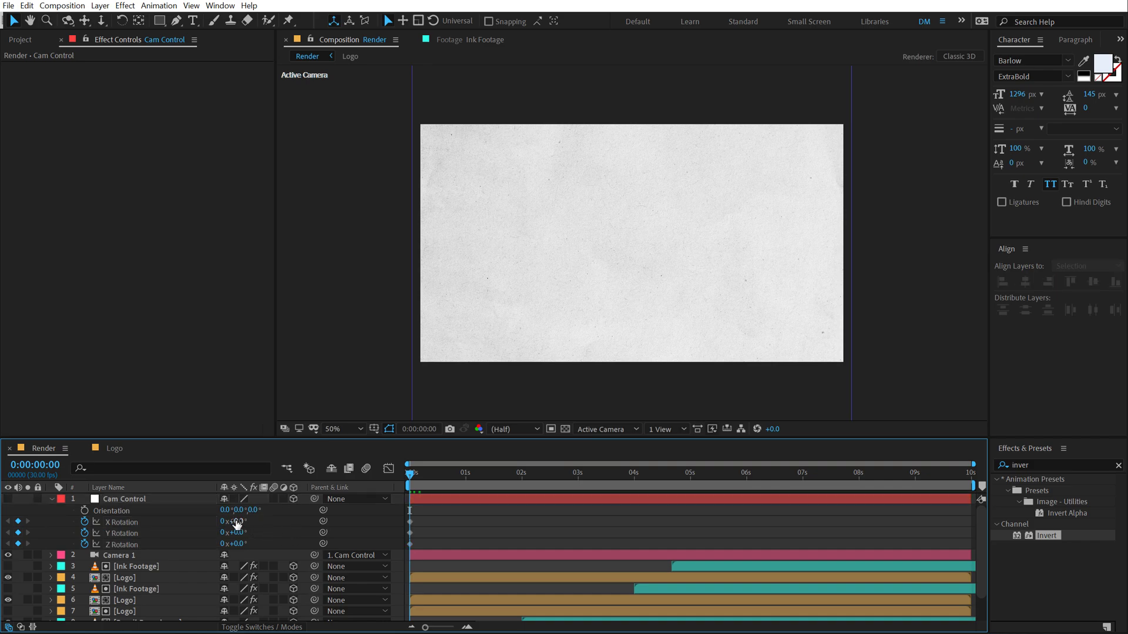
- Set the starting rotations to X 38°, Y 44° and Z 19°
{"action": "left_click", "coordinate": [236, 522]}
{"action": "key", "text": "Return"}
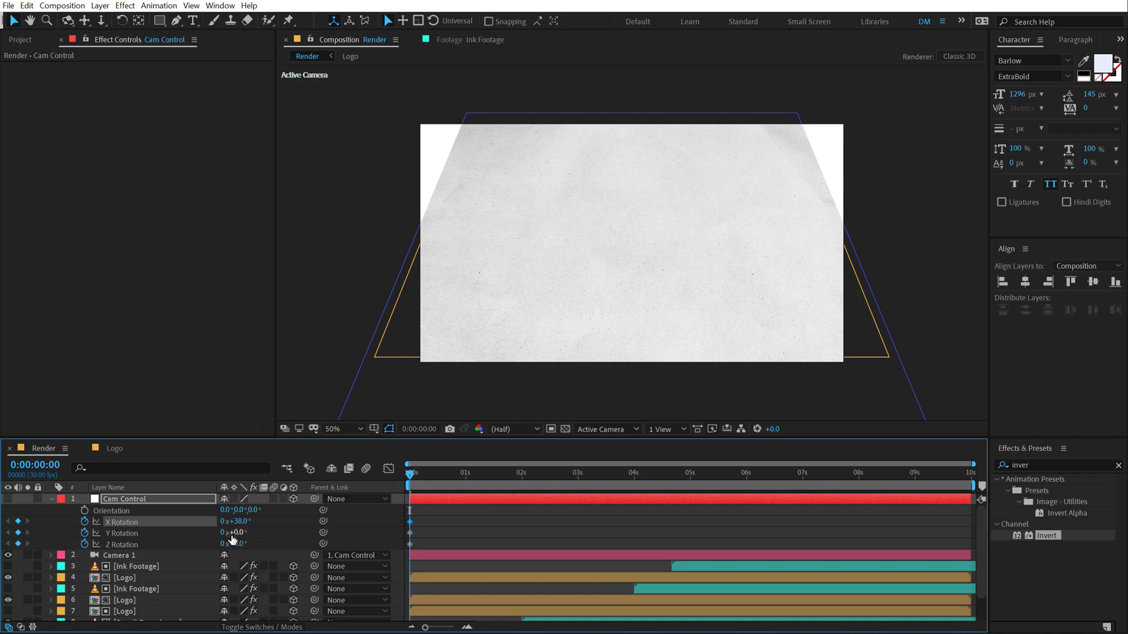
{"action": "left_click", "coordinate": [234, 534]}
{"action": "type", "text": "44"}
{"action": "key", "text": "Return"}
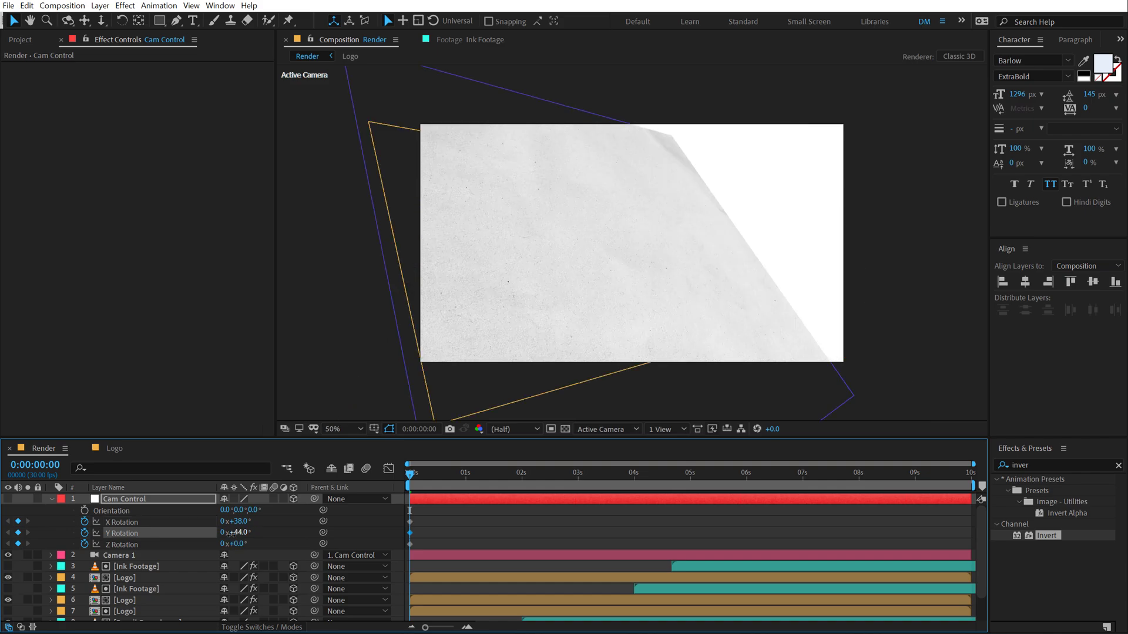
{"action": "left_click", "coordinate": [235, 543]}
{"action": "type", "text": "19"}
{"action": "key", "text": "Return"}
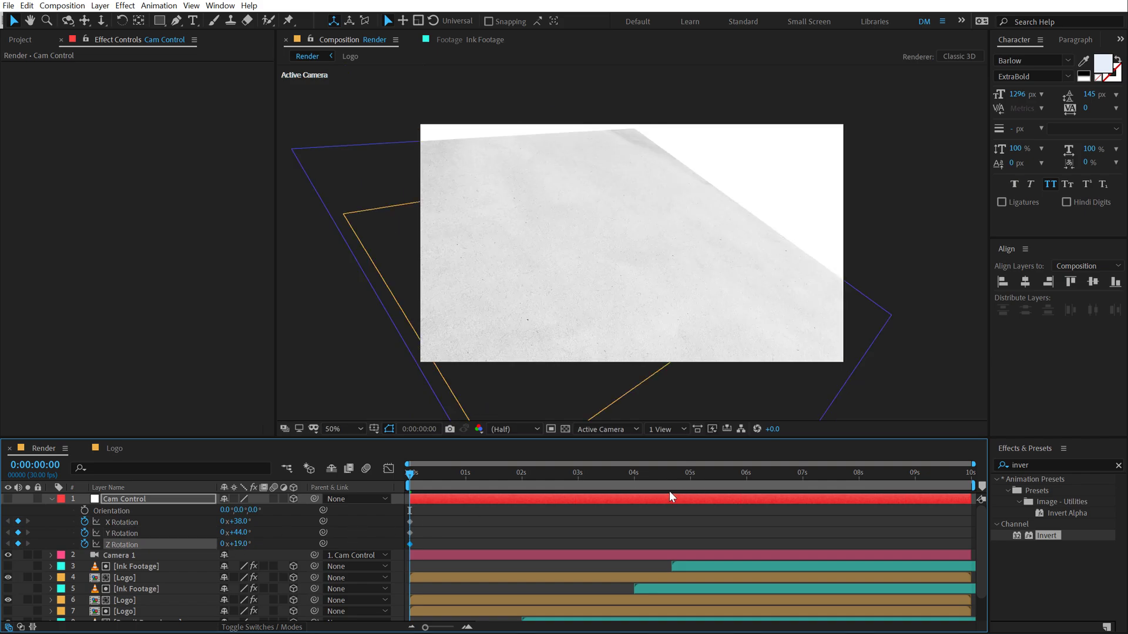
- At 7 seconds, set all three rotations to 0° and preview the camera move
{"action": "left_click_drag", "start_coordinate": [633, 478], "coordinate": [802, 482]}
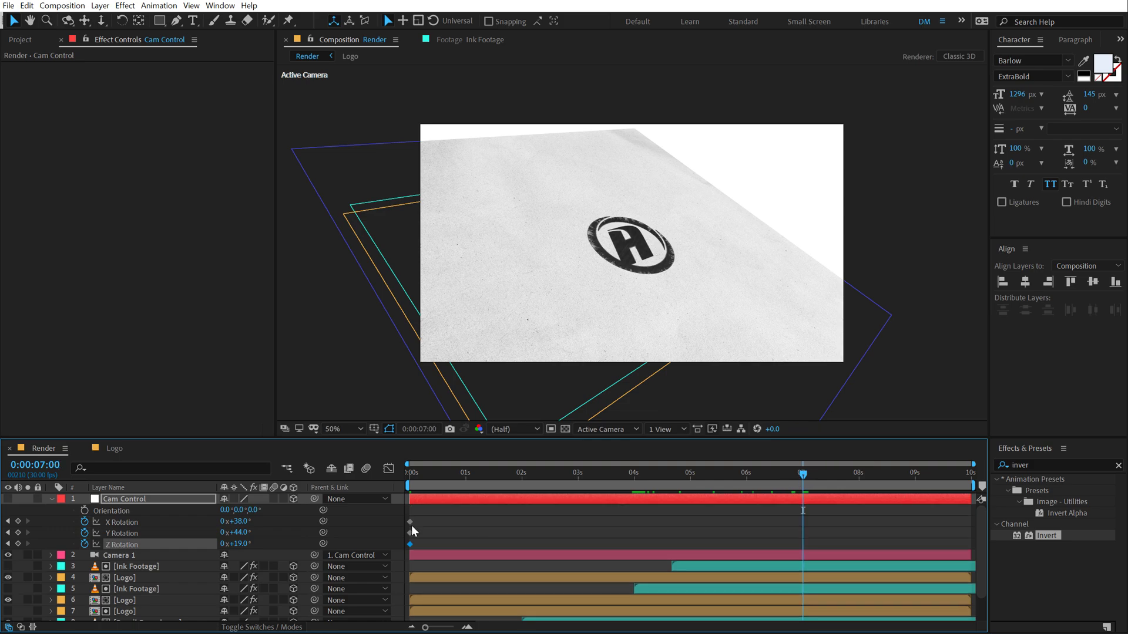
{"action": "left_click", "coordinate": [242, 522]}
{"action": "type", "text": "0"}
{"action": "left_click", "coordinate": [242, 532]}
{"action": "type", "text": "0"}
{"action": "key", "text": "Tab"}
{"action": "type", "text": "0"}
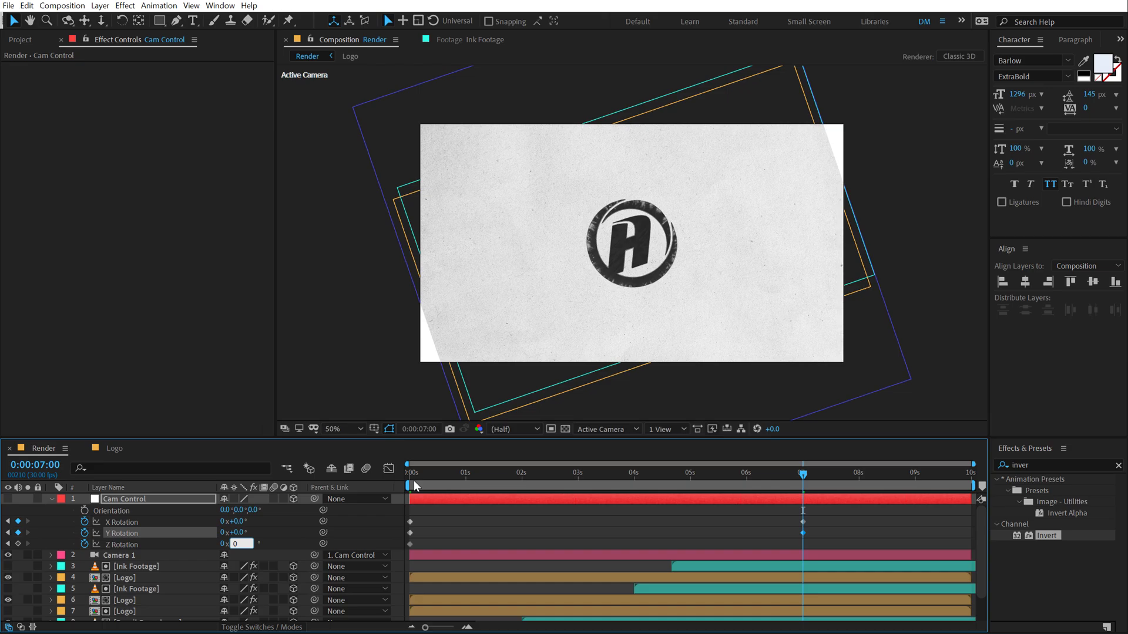
{"action": "left_click", "coordinate": [281, 529]}
{"action": "left_click_drag", "start_coordinate": [418, 482], "coordinate": [448, 493]}
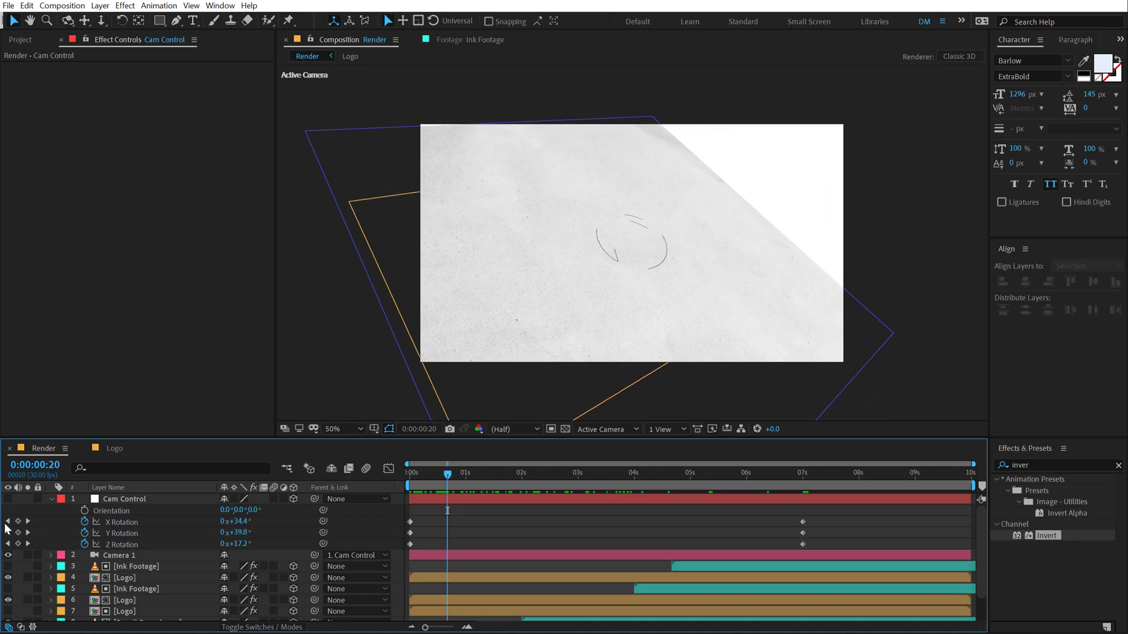
- Apply the CC RepeTile effect to the Paper texture layer
{"action": "left_click", "coordinate": [51, 499]}
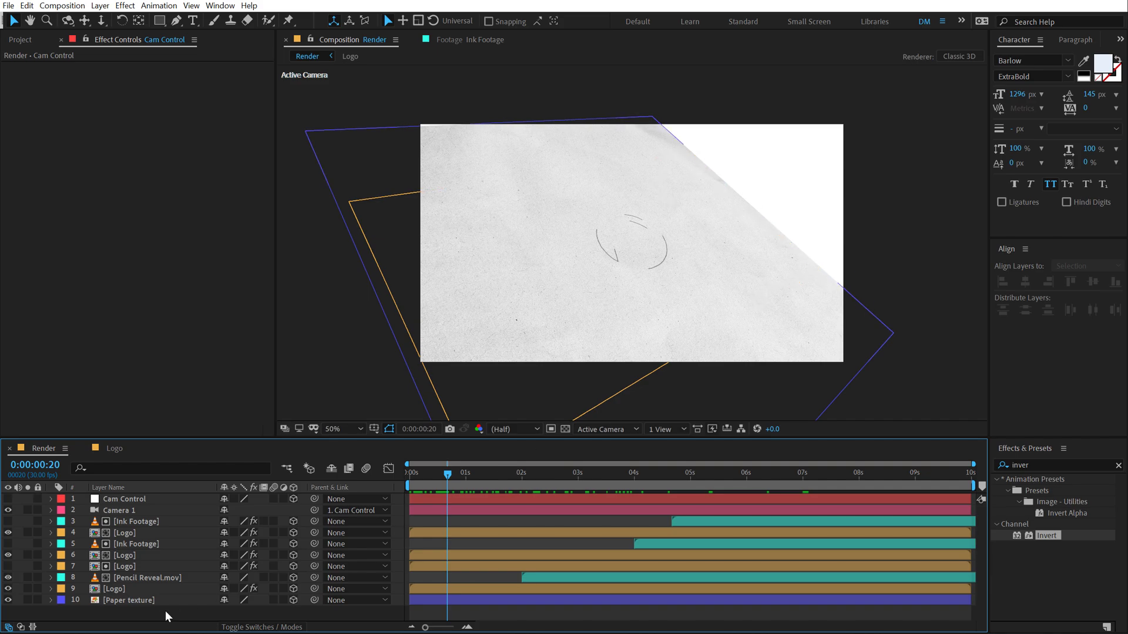
{"action": "left_click", "coordinate": [134, 600]}
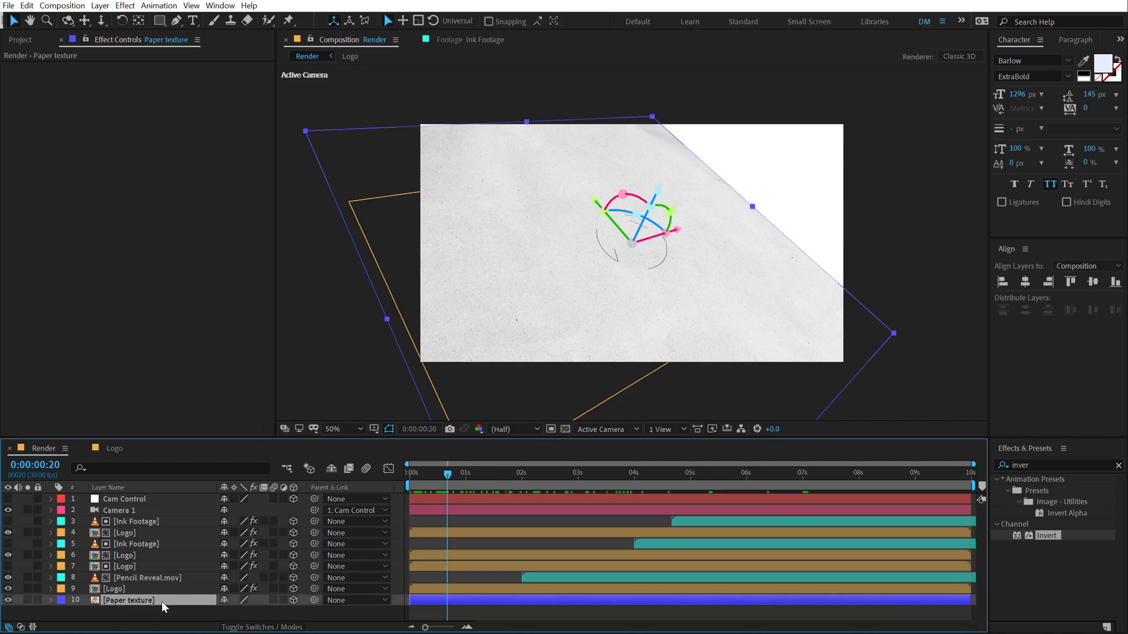
{"action": "double_click", "coordinate": [1035, 469]}
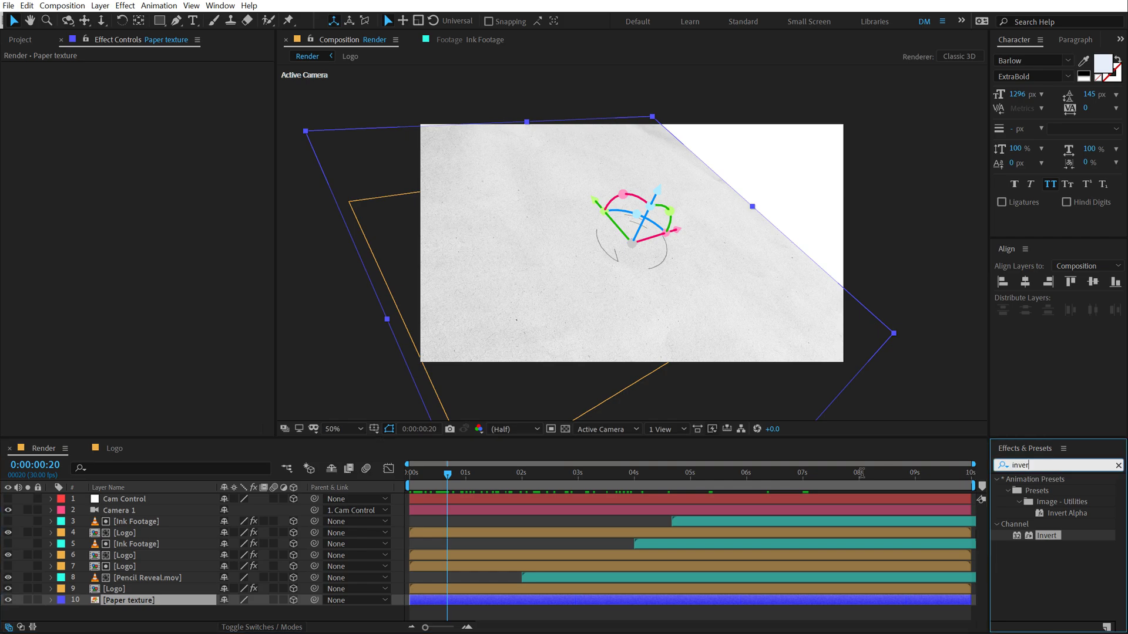
{"action": "type", "text": "cc re"}
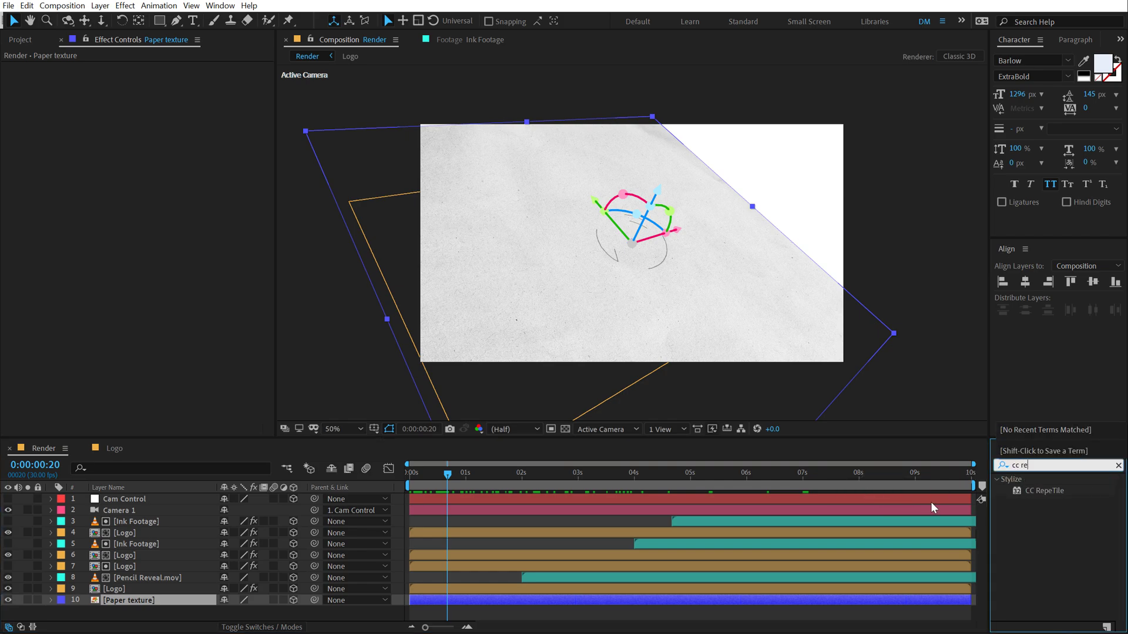
{"action": "double_click", "coordinate": [1048, 491]}
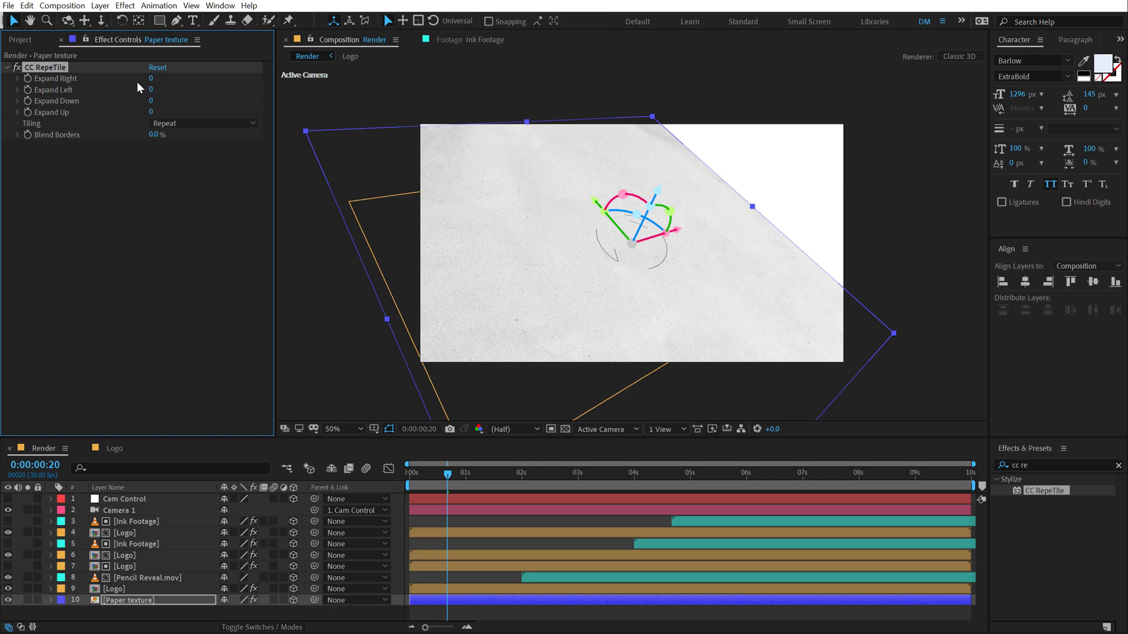
- Extend the paper tiling to the right and set Blend Borders to 100%
{"action": "left_click_drag", "start_coordinate": [151, 79], "coordinate": [1020, 53]}
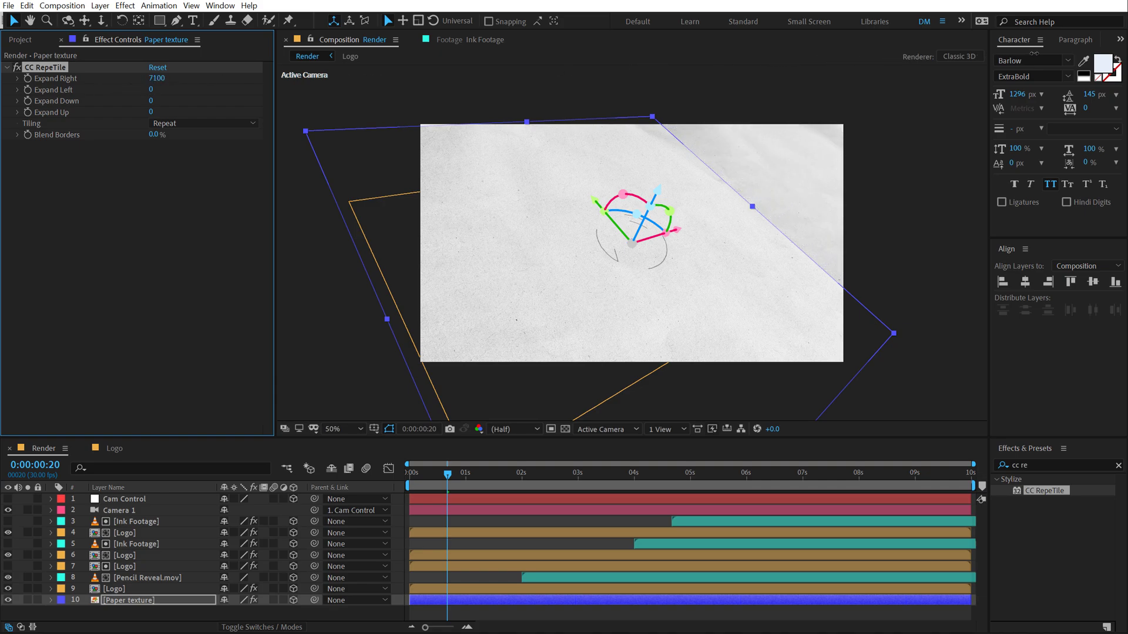
{"action": "left_click", "coordinate": [189, 208]}
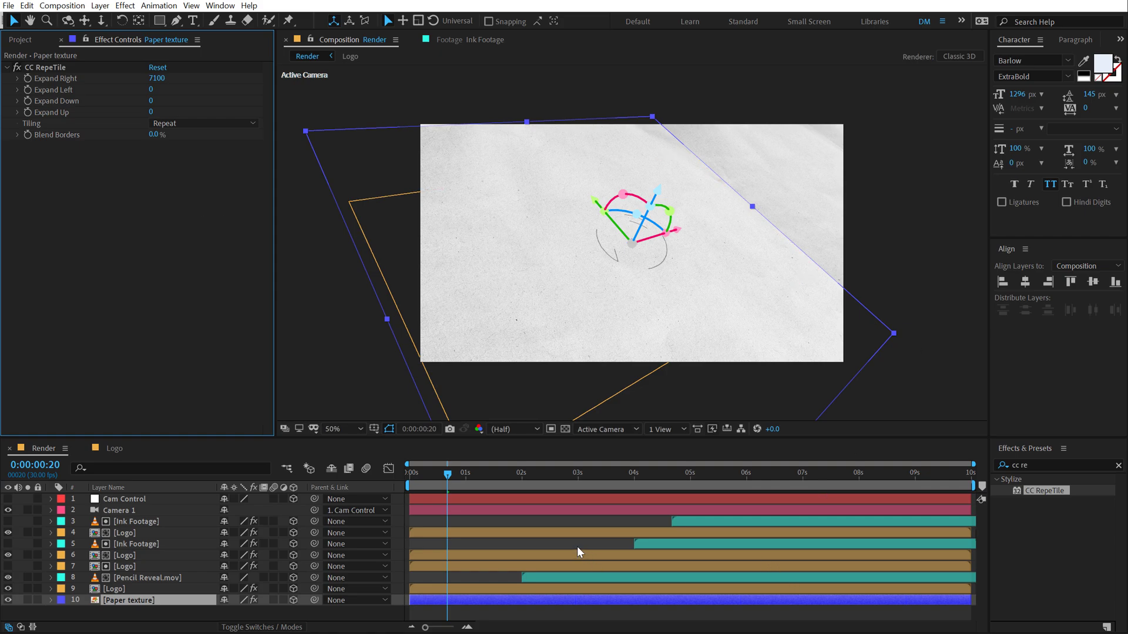
{"action": "left_click", "coordinate": [587, 614]}
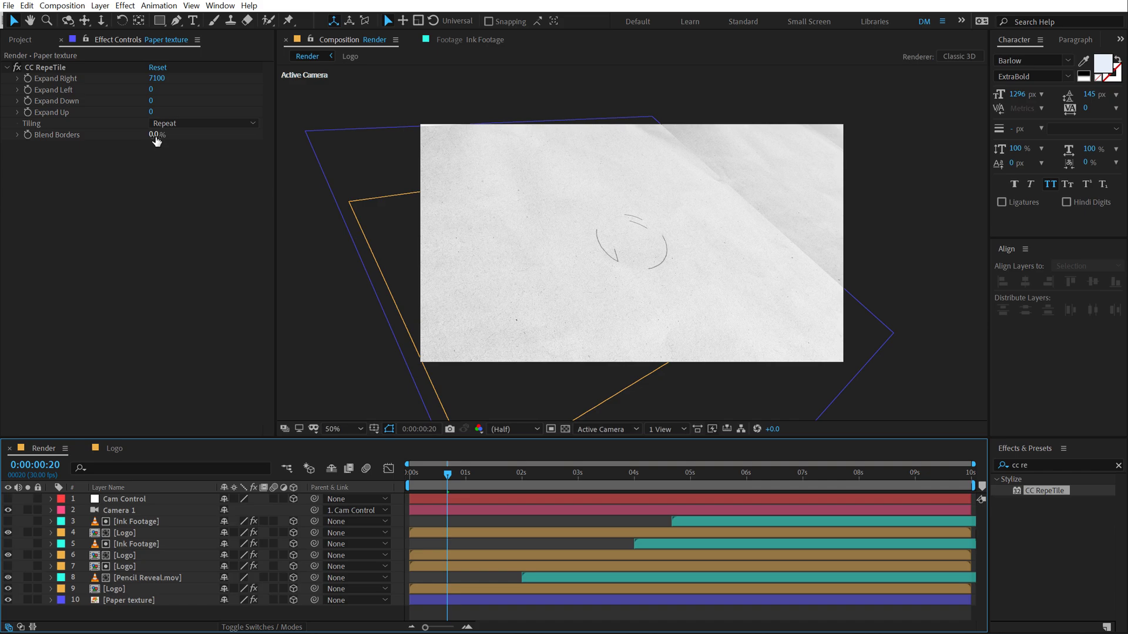
{"action": "left_click_drag", "start_coordinate": [156, 139], "coordinate": [182, 136]}
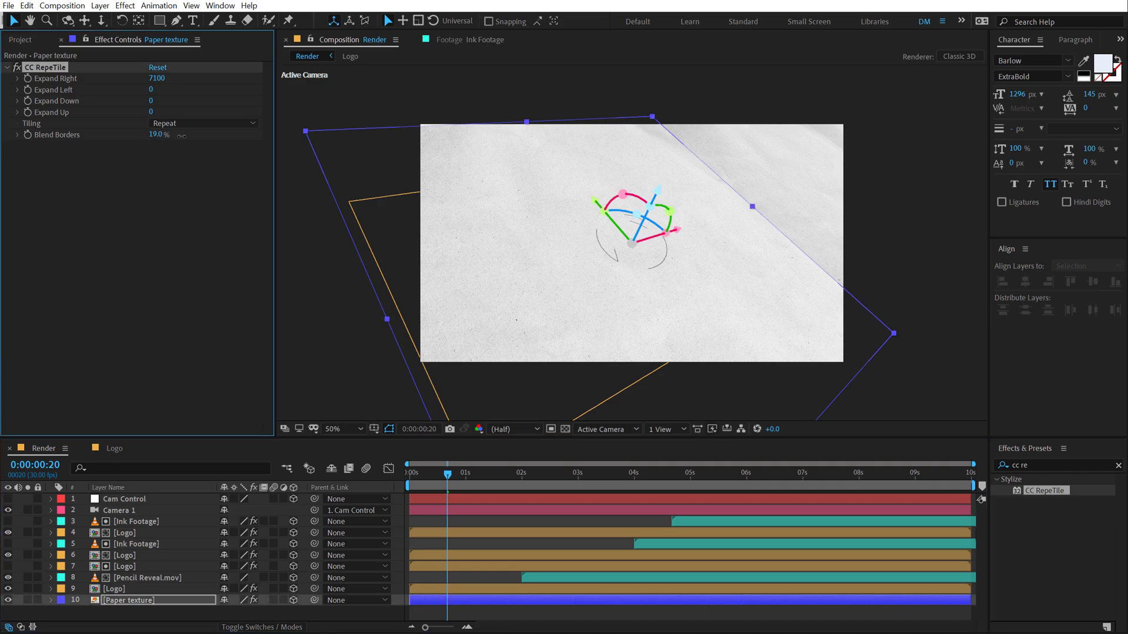
{"action": "left_click", "coordinate": [437, 542]}
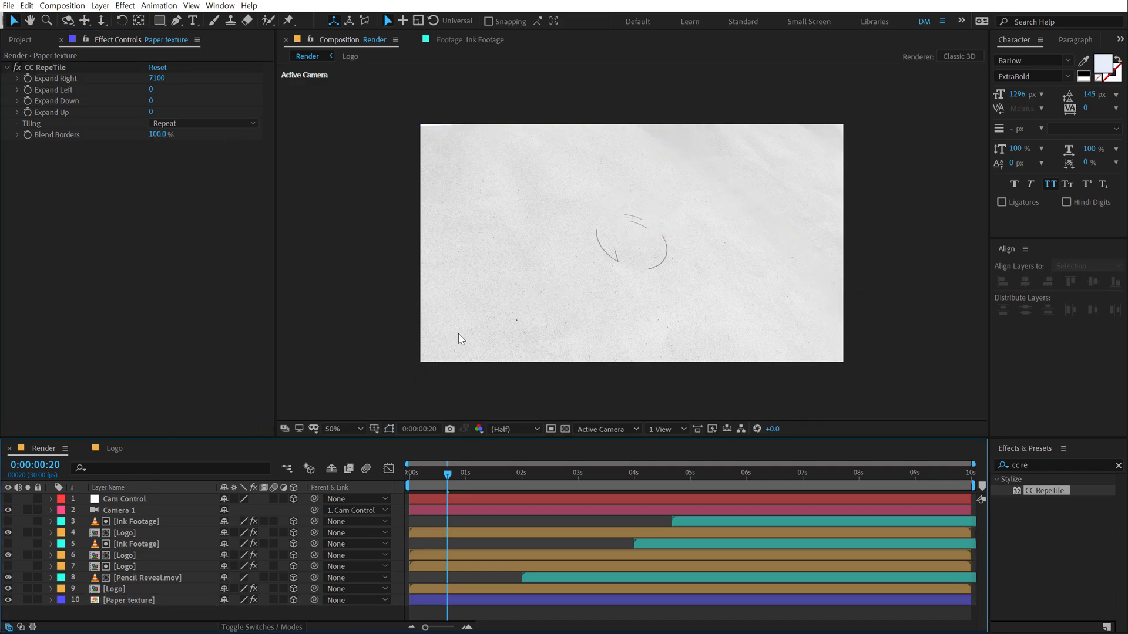
- Scrub the timeline and widen tiling to Expand Right 10294, Expand Up 1496 for full coverage
{"action": "left_click_drag", "start_coordinate": [454, 478], "coordinate": [298, 493]}
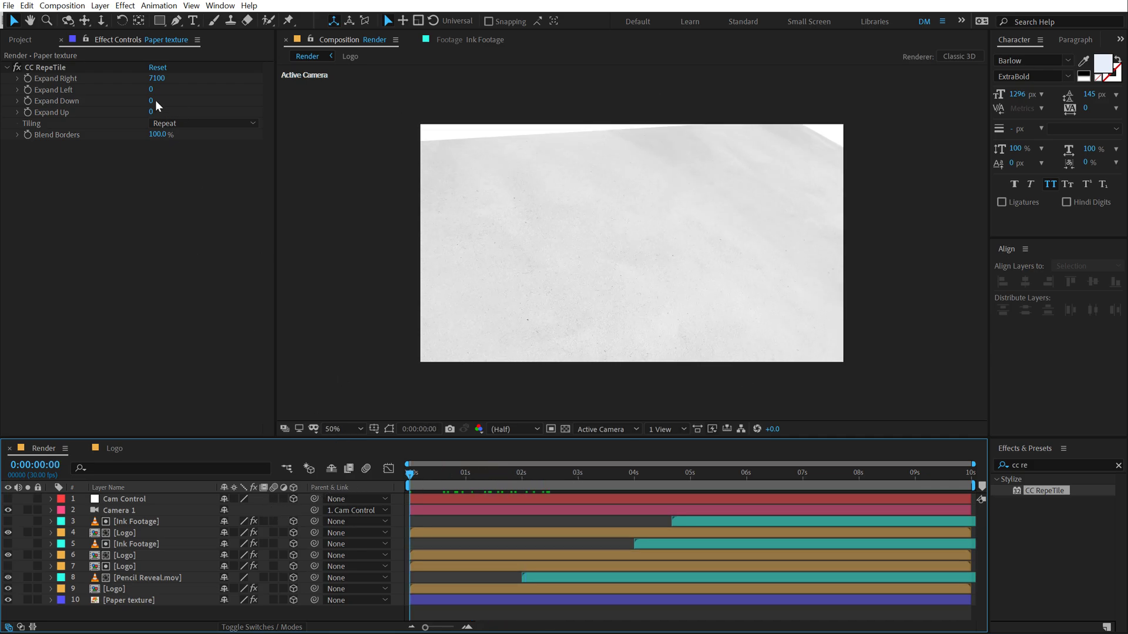
{"action": "left_click_drag", "start_coordinate": [156, 78], "coordinate": [188, 111]}
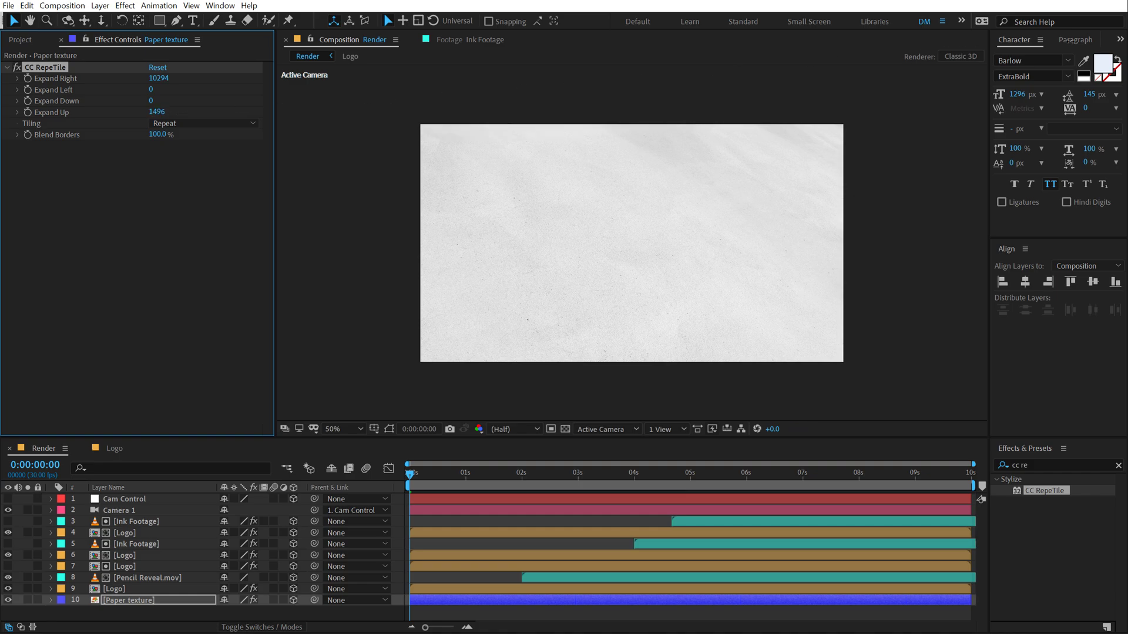
{"action": "mouse_move", "coordinate": [416, 474]}
{"action": "left_mouse_down"}
{"action": "mouse_move", "coordinate": [630, 482]}
{"action": "mouse_move", "coordinate": [788, 456]}
{"action": "mouse_move", "coordinate": [860, 468]}
{"action": "mouse_move", "coordinate": [622, 468]}
{"action": "mouse_move", "coordinate": [339, 513]}
{"action": "mouse_move", "coordinate": [490, 514]}
{"action": "mouse_move", "coordinate": [650, 484]}
{"action": "mouse_move", "coordinate": [756, 485]}
{"action": "mouse_move", "coordinate": [411, 518]}
{"action": "left_mouse_up"}
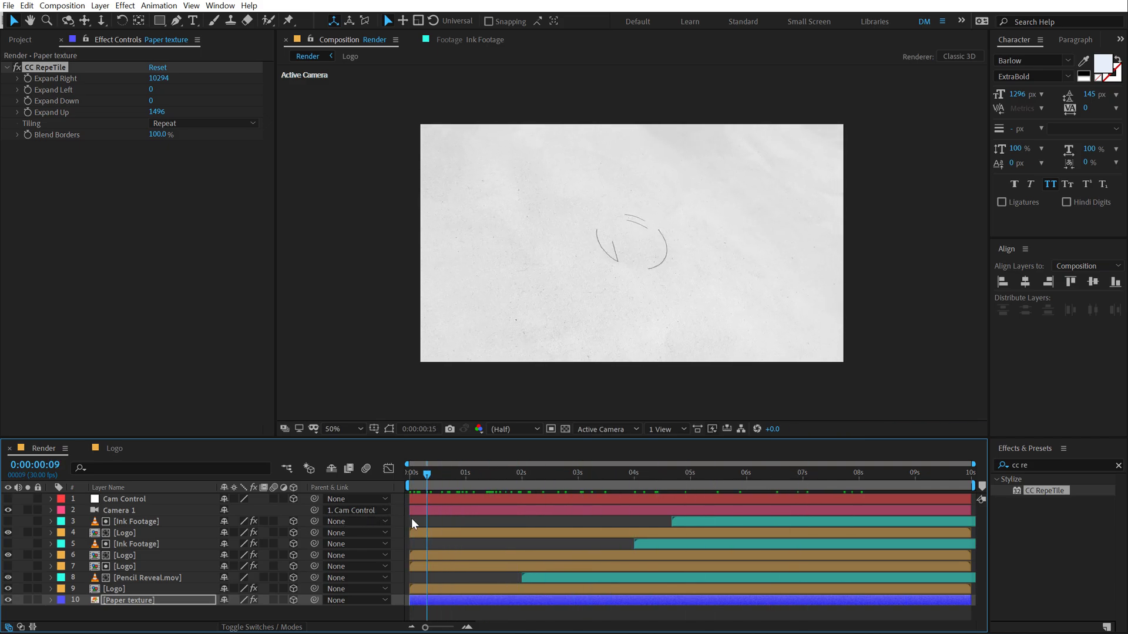
- Keyframe Camera 1's Zoom and move that keyframe near the end of the timeline
{"action": "left_click", "coordinate": [108, 511]}
{"action": "left_click", "coordinate": [52, 511]}
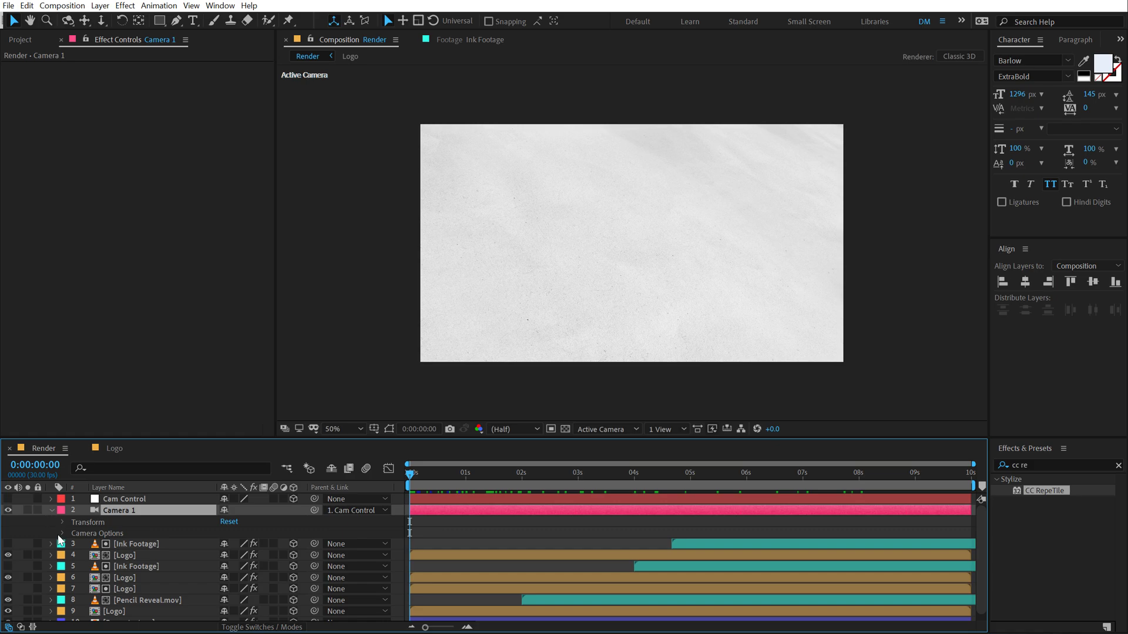
{"action": "left_click", "coordinate": [62, 534]}
{"action": "scroll", "coordinate": [62, 537], "scroll_direction": "down", "scroll_amount": 1}
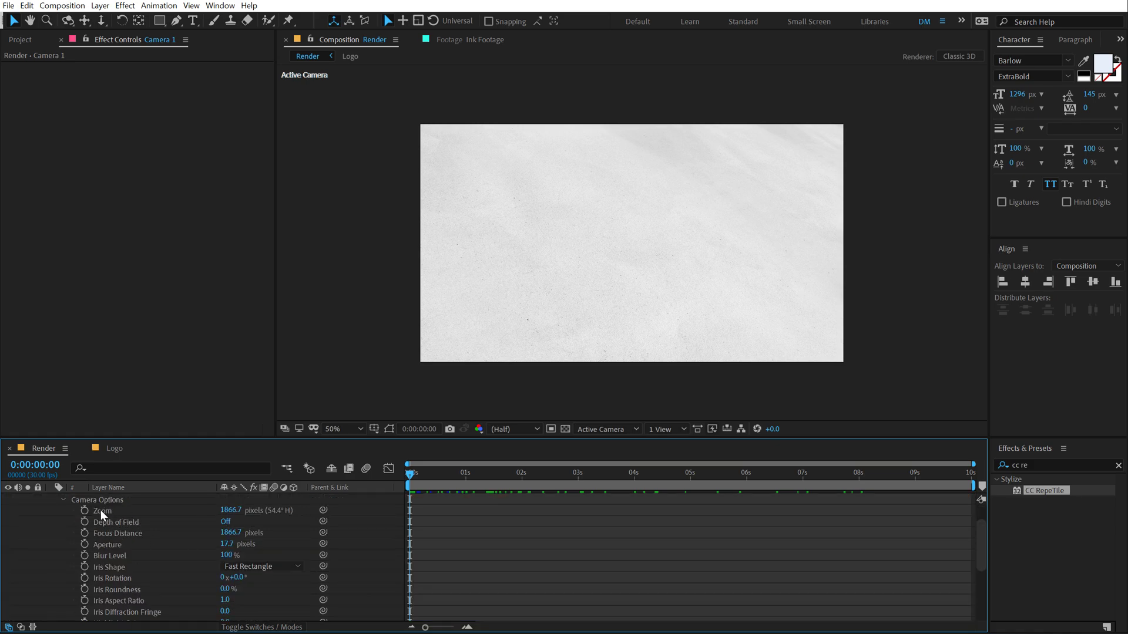
{"action": "left_click", "coordinate": [85, 511]}
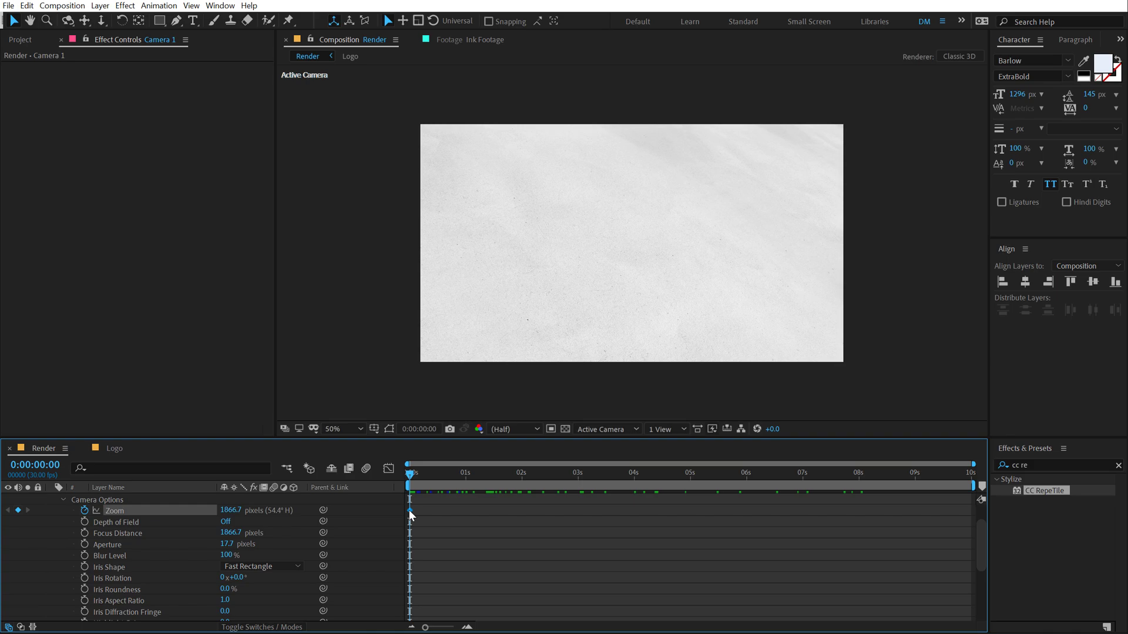
{"action": "left_click_drag", "start_coordinate": [409, 510], "coordinate": [690, 511]}
{"action": "left_click_drag", "start_coordinate": [762, 519], "coordinate": [968, 511]}
- Set the starting Zoom at 0s to 2290.7 and preview the zoom-out
{"action": "left_click_drag", "start_coordinate": [232, 511], "coordinate": [283, 511]}
{"action": "mouse_move", "coordinate": [412, 477]}
{"action": "left_mouse_down"}
{"action": "mouse_move", "coordinate": [938, 493]}
{"action": "mouse_move", "coordinate": [929, 482]}
{"action": "mouse_move", "coordinate": [618, 503]}
{"action": "mouse_move", "coordinate": [657, 498]}
{"action": "left_mouse_up"}
{"action": "key", "text": "Home"}
{"action": "left_click_drag", "start_coordinate": [231, 510], "coordinate": [329, 510]}
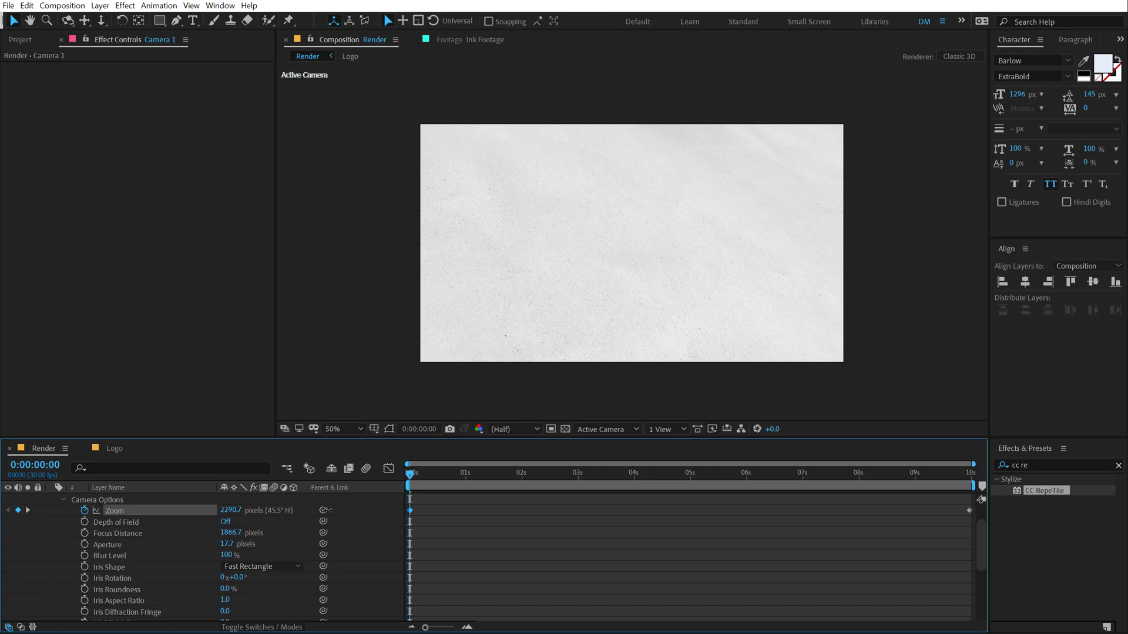
{"action": "mouse_move", "coordinate": [411, 484]}
{"action": "left_mouse_down"}
{"action": "mouse_move", "coordinate": [798, 488]}
{"action": "mouse_move", "coordinate": [1014, 465]}
{"action": "mouse_move", "coordinate": [559, 477]}
{"action": "left_mouse_up"}
{"action": "scroll", "coordinate": [43, 505], "scroll_direction": "up", "scroll_amount": 1}
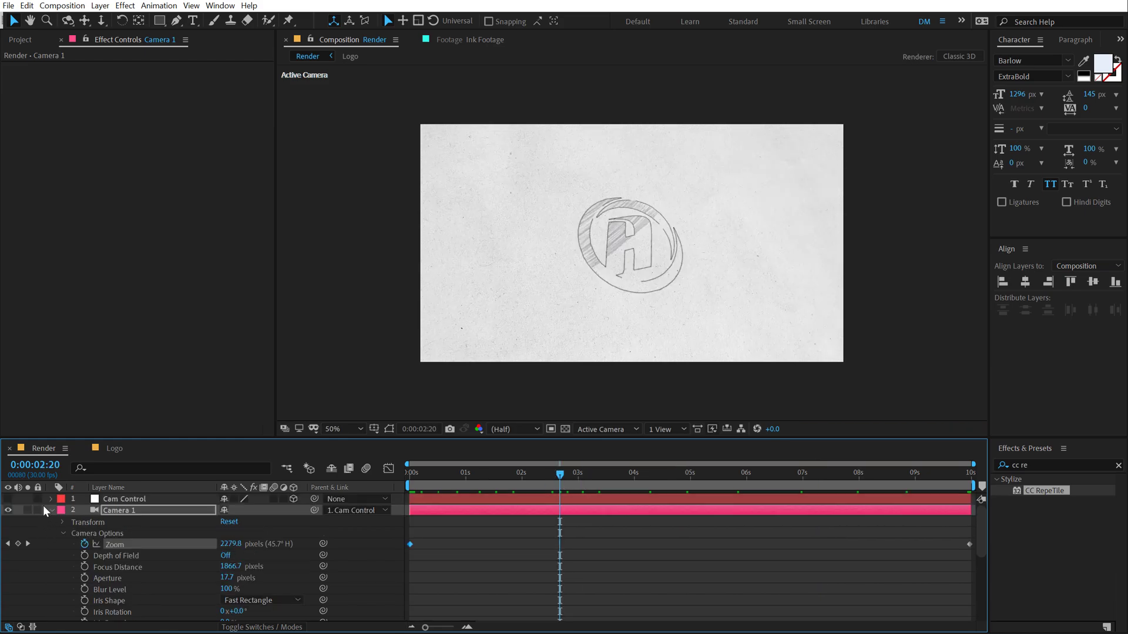
- Apply Easy Ease (F9) to Cam Control's rotation and Camera 1's Zoom keyframes
{"action": "left_click", "coordinate": [51, 511]}
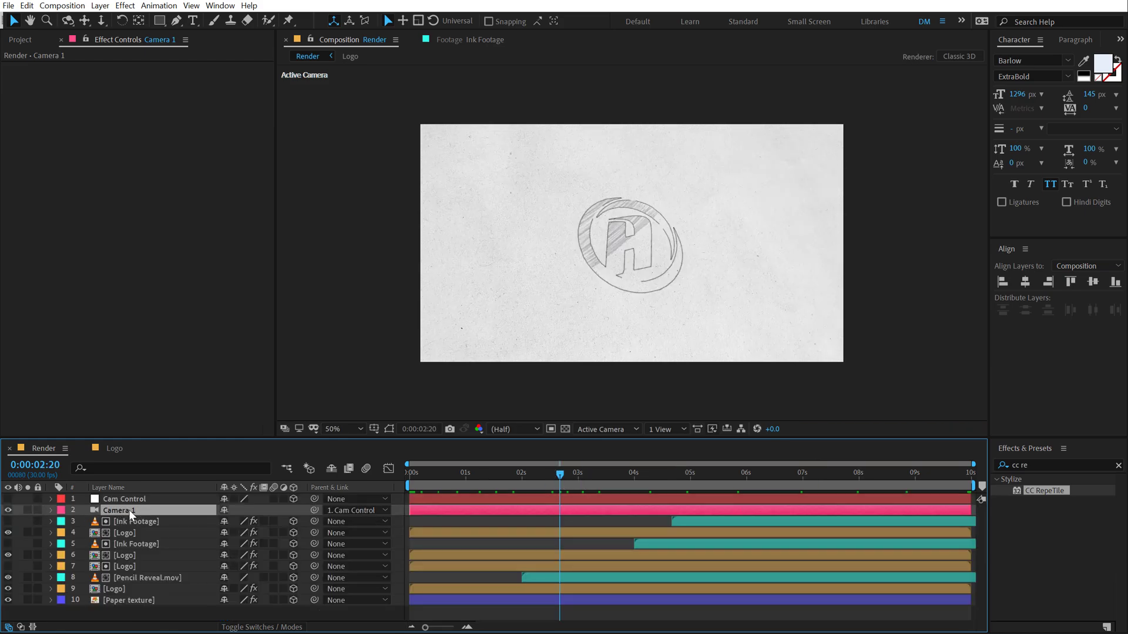
{"action": "left_click", "coordinate": [133, 499], "text": "shift"}
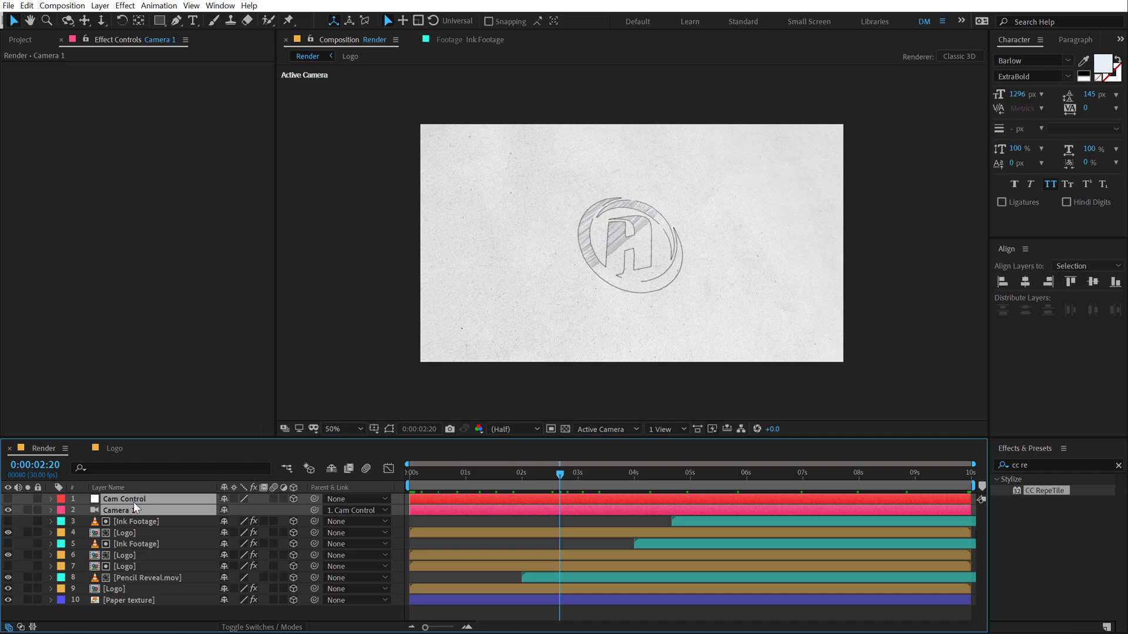
{"action": "key", "text": "u"}
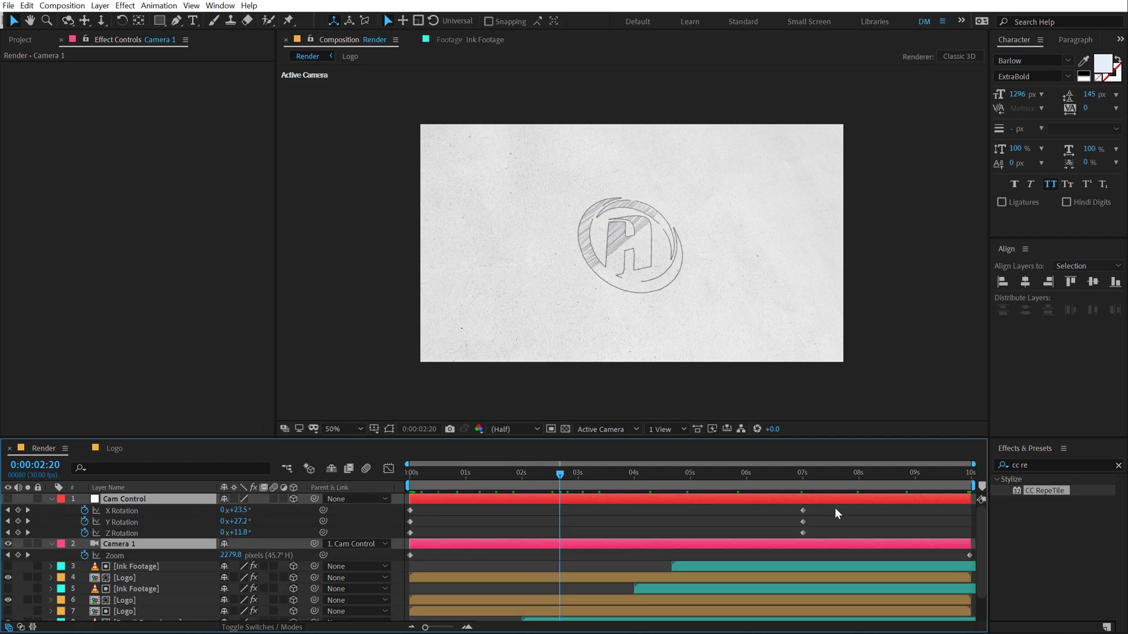
{"action": "left_click_drag", "start_coordinate": [835, 506], "coordinate": [414, 547]}
{"action": "left_click", "coordinate": [116, 555], "text": "shift"}
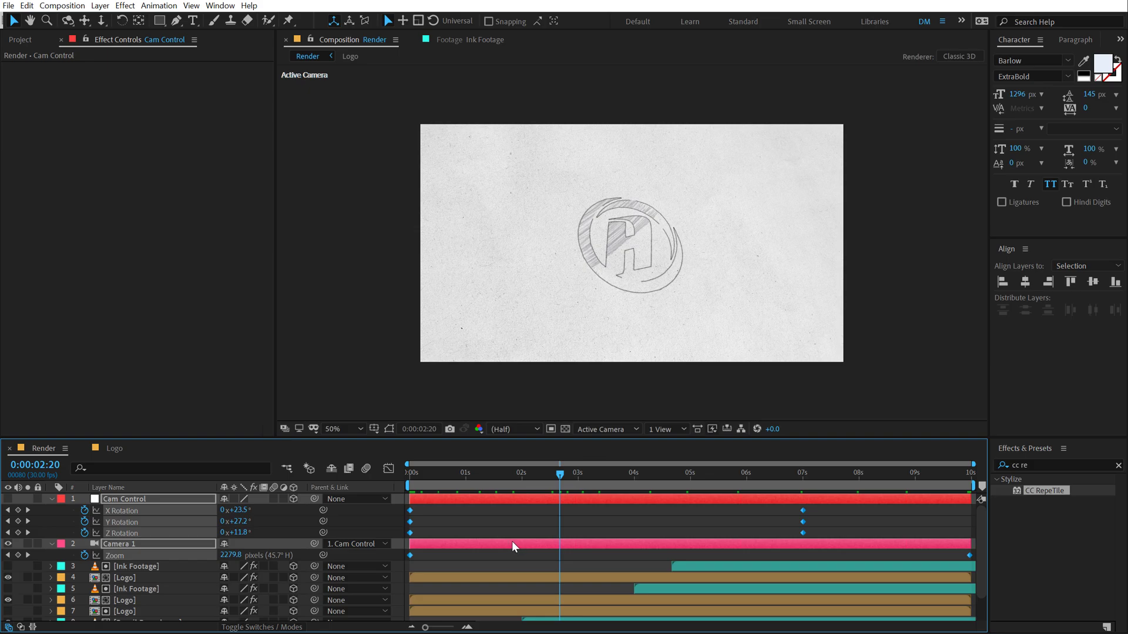
{"action": "key", "text": "F9"}
- In the Graph Editor, lengthen the ease into the 7s and 10s keyframes, then preview
{"action": "left_click", "coordinate": [388, 469]}
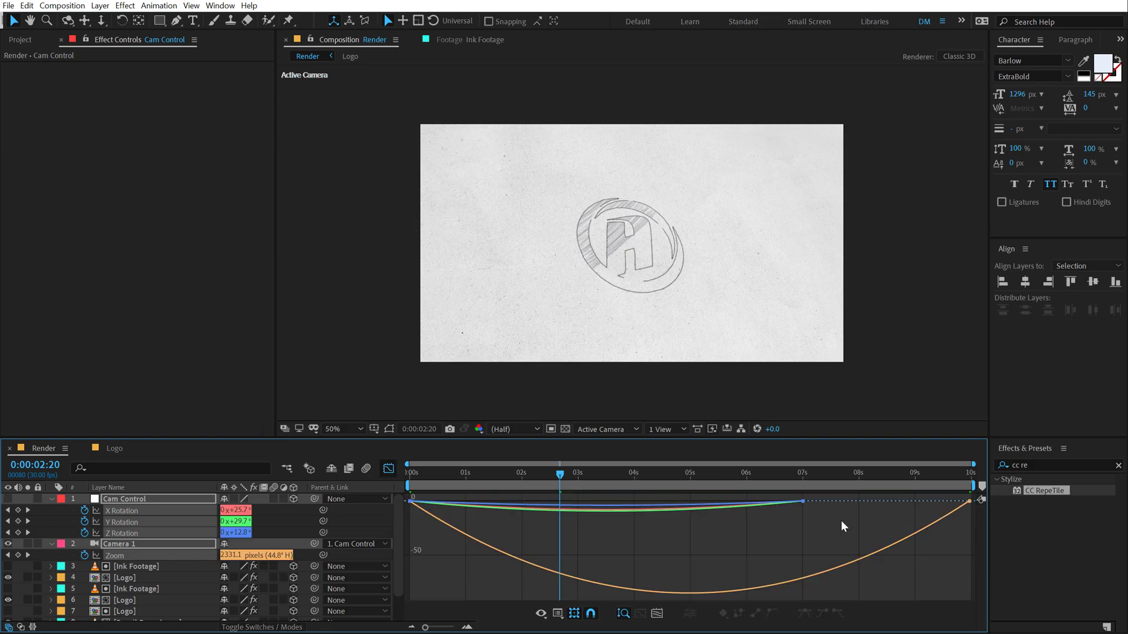
{"action": "left_click_drag", "start_coordinate": [698, 544], "coordinate": [1017, 480]}
{"action": "left_click_drag", "start_coordinate": [739, 508], "coordinate": [450, 471]}
{"action": "key", "text": "Home"}
{"action": "key", "text": "space"}
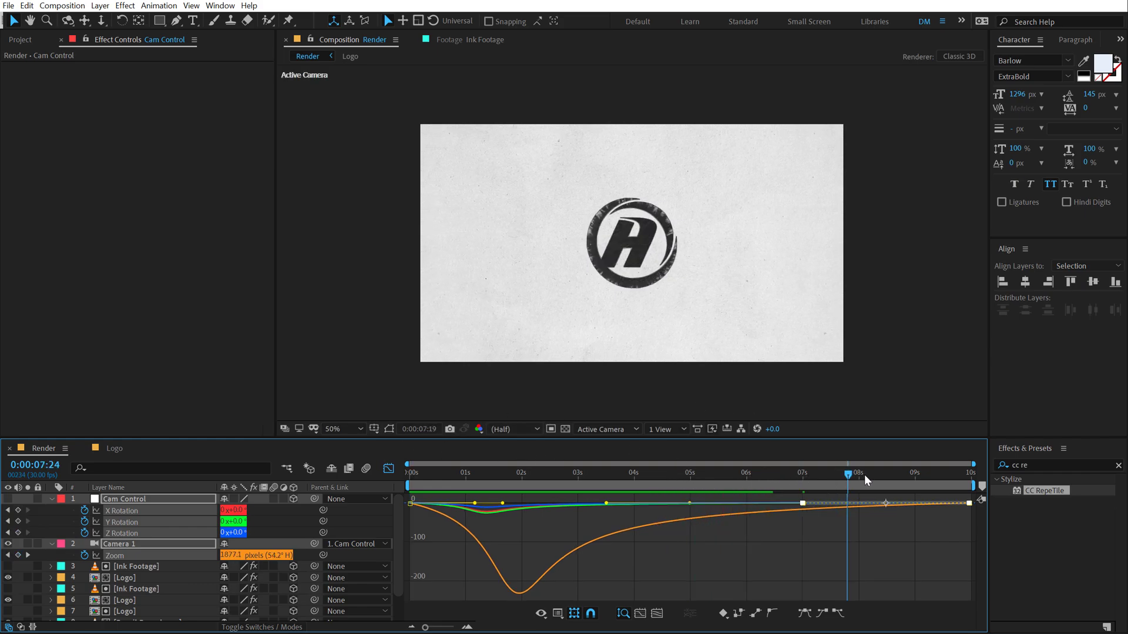
- Stop the preview, collapse animated properties, deselect layers and return to the layer-bar view
{"action": "key", "text": "space"}
{"action": "key", "text": "u"}
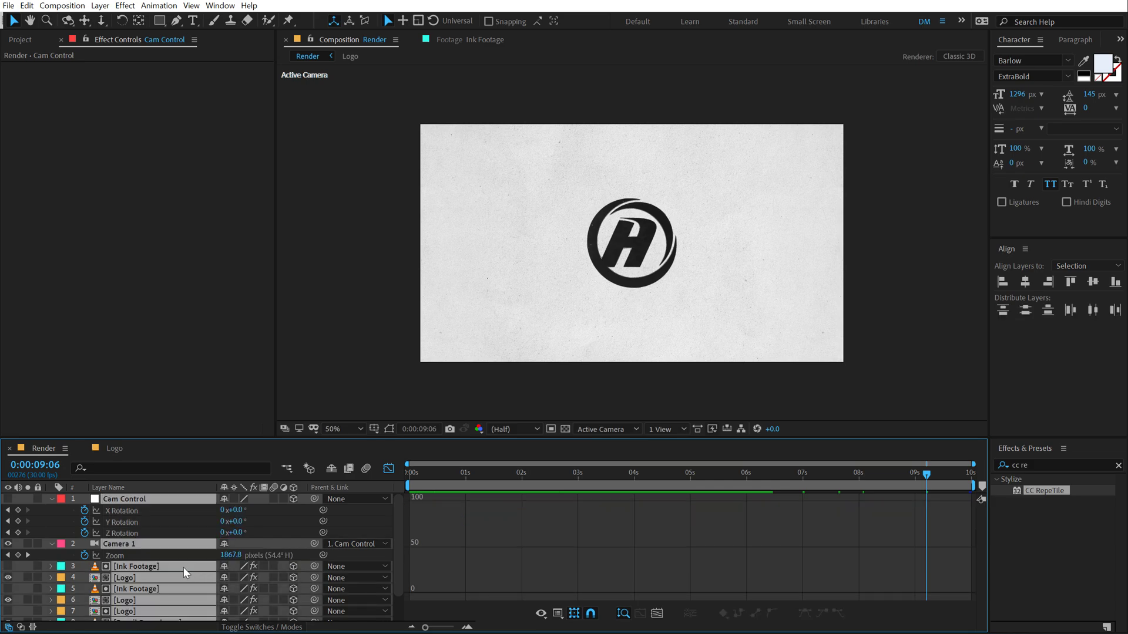
{"action": "key", "text": "ctrl+a"}
{"action": "left_click", "coordinate": [98, 612]}
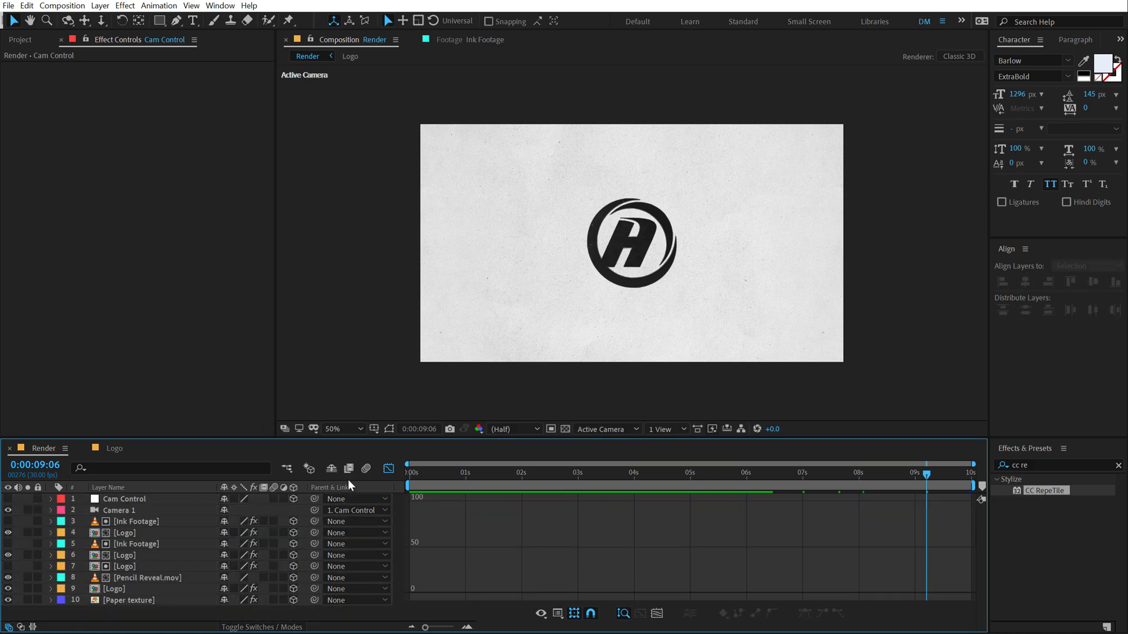
{"action": "left_click", "coordinate": [383, 469]}
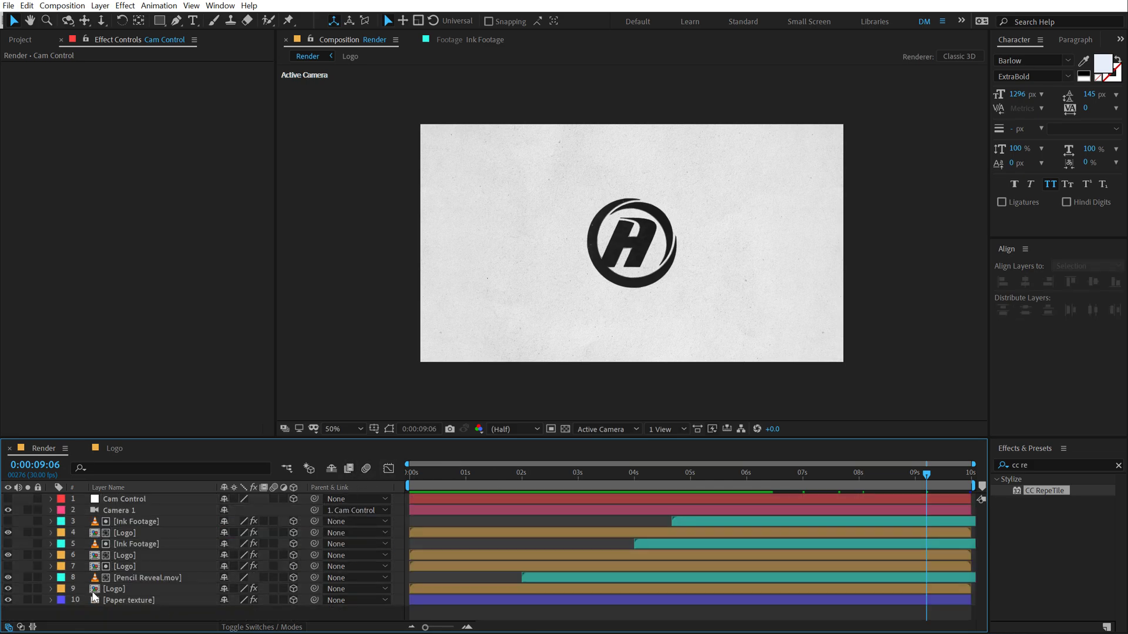
- Check the Logo composition, then return to Render and enlarge the viewer
{"action": "double_click", "coordinate": [126, 555]}
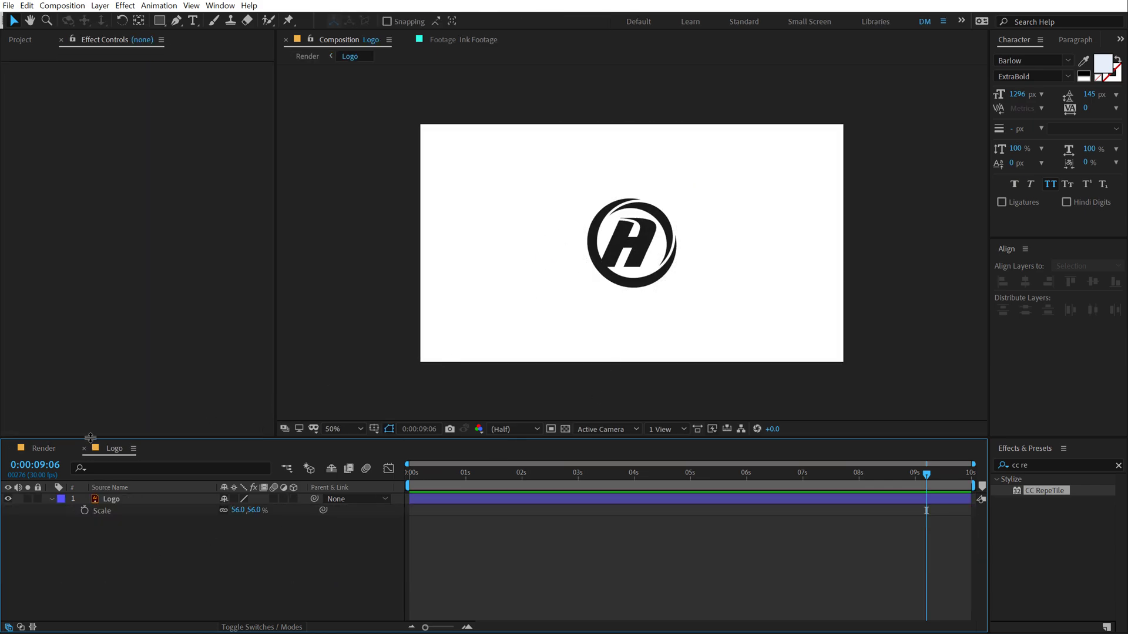
{"action": "left_click", "coordinate": [56, 453]}
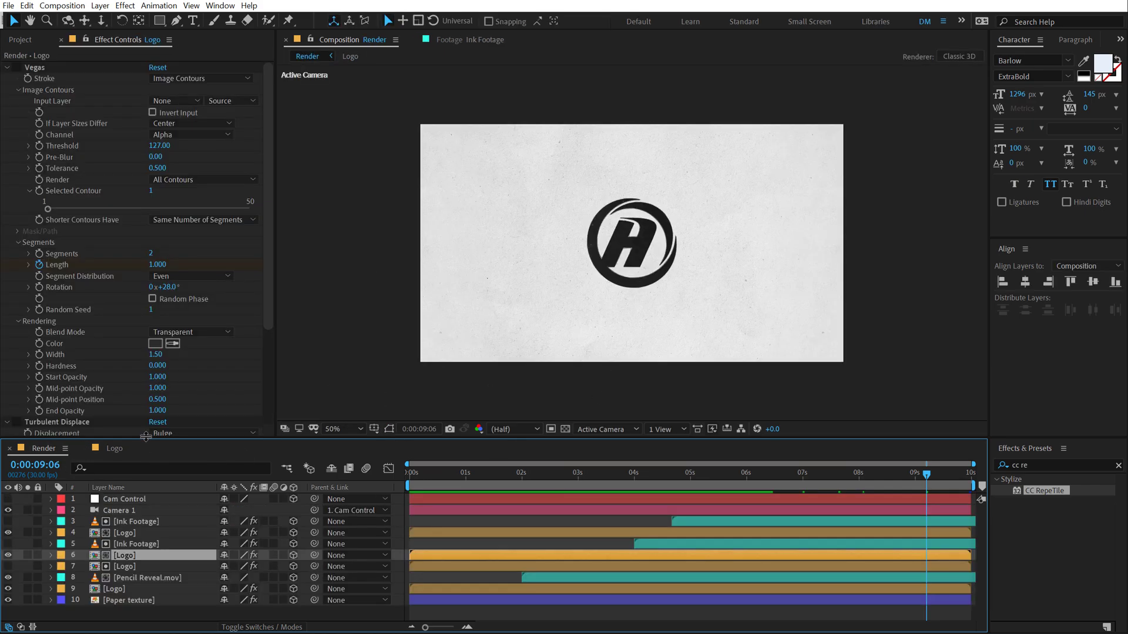
{"action": "left_click_drag", "start_coordinate": [147, 438], "coordinate": [160, 384]}
{"action": "scroll", "coordinate": [581, 247], "scroll_direction": "up", "scroll_amount": 3}
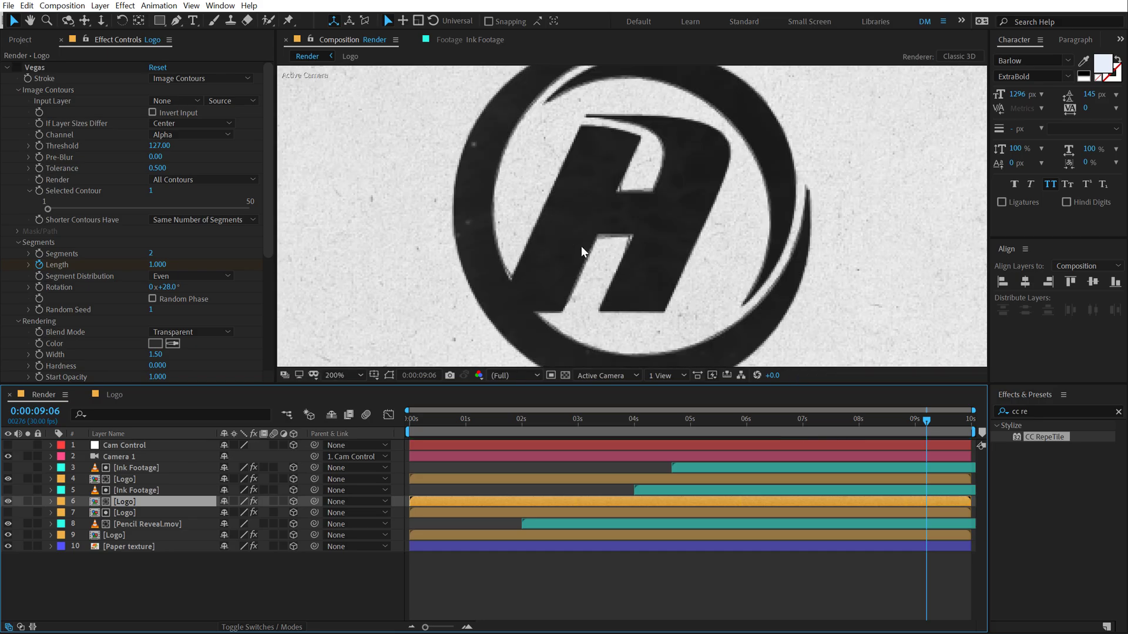
{"action": "scroll", "coordinate": [581, 247], "scroll_direction": "down", "scroll_amount": 1}
{"action": "scroll", "coordinate": [581, 246], "scroll_direction": "down", "scroll_amount": 1}
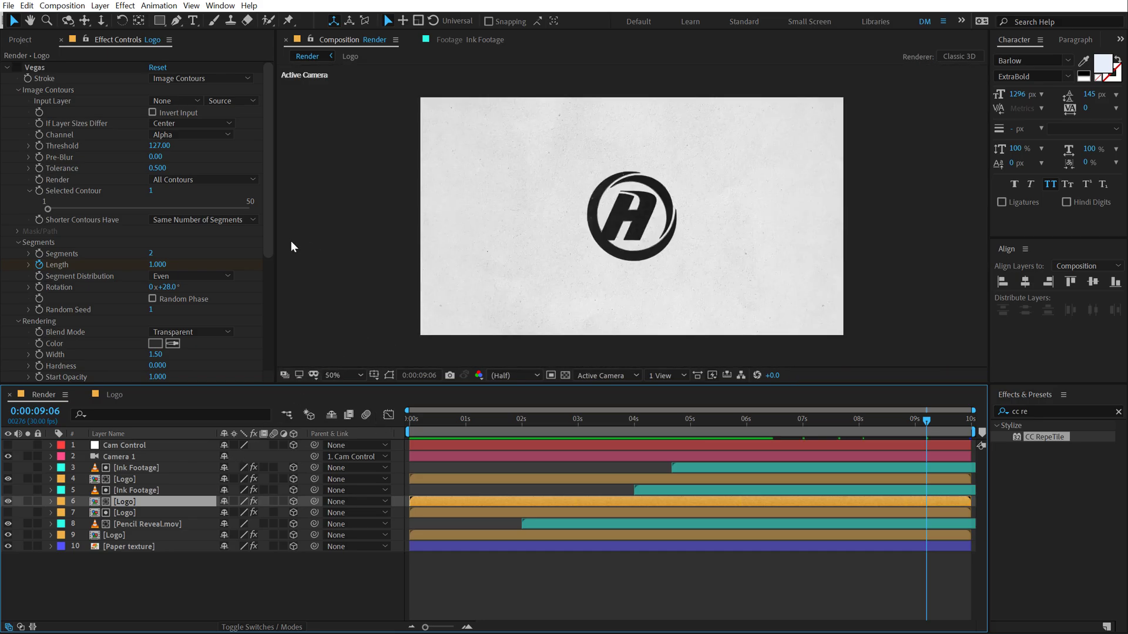
- Add a new adjustment layer named 'Noise'
{"action": "right_click", "coordinate": [113, 590]}
{"action": "left_click", "coordinate": [82, 594]}
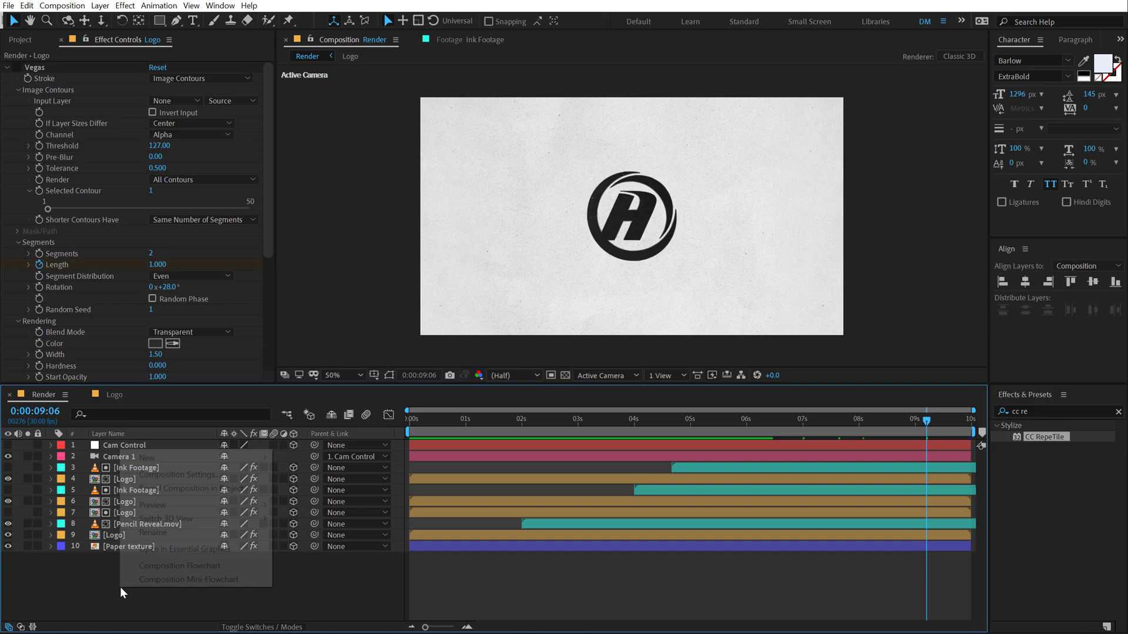
{"action": "right_click", "coordinate": [120, 588]}
{"action": "mouse_move", "coordinate": [203, 463]}
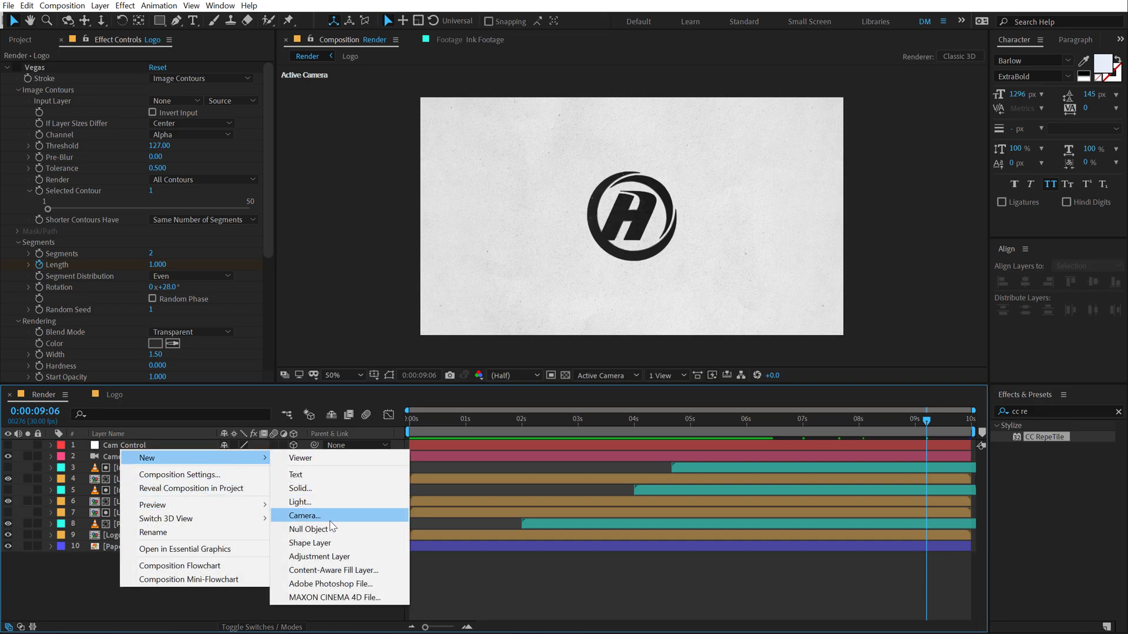
{"action": "left_click", "coordinate": [327, 558]}
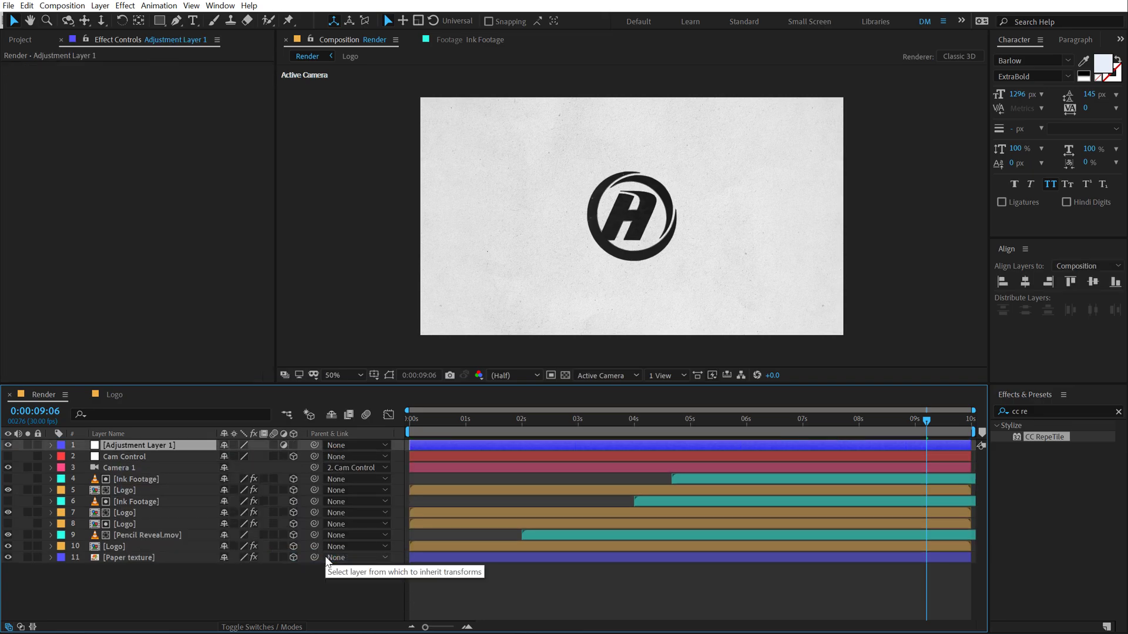
{"action": "key", "text": "Return"}
{"action": "type", "text": "Nois"}
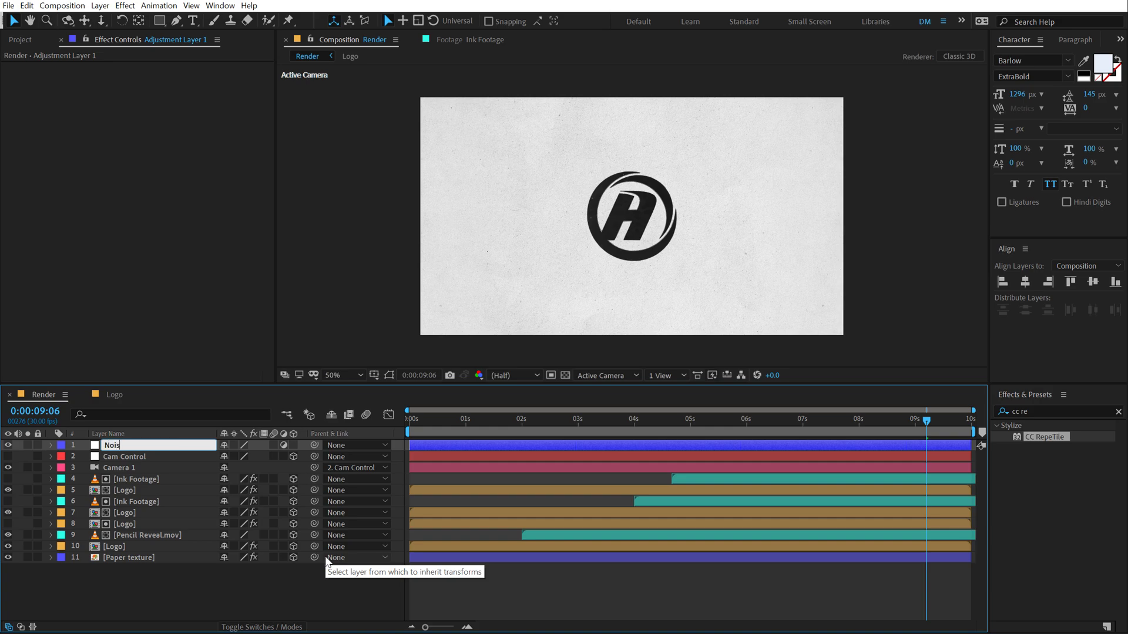
{"action": "type", "text": "e"}
{"action": "key", "text": "Return"}
- Apply the Noise effect with Use Color Noise off and Amount 3%
{"action": "left_click", "coordinate": [1045, 411]}
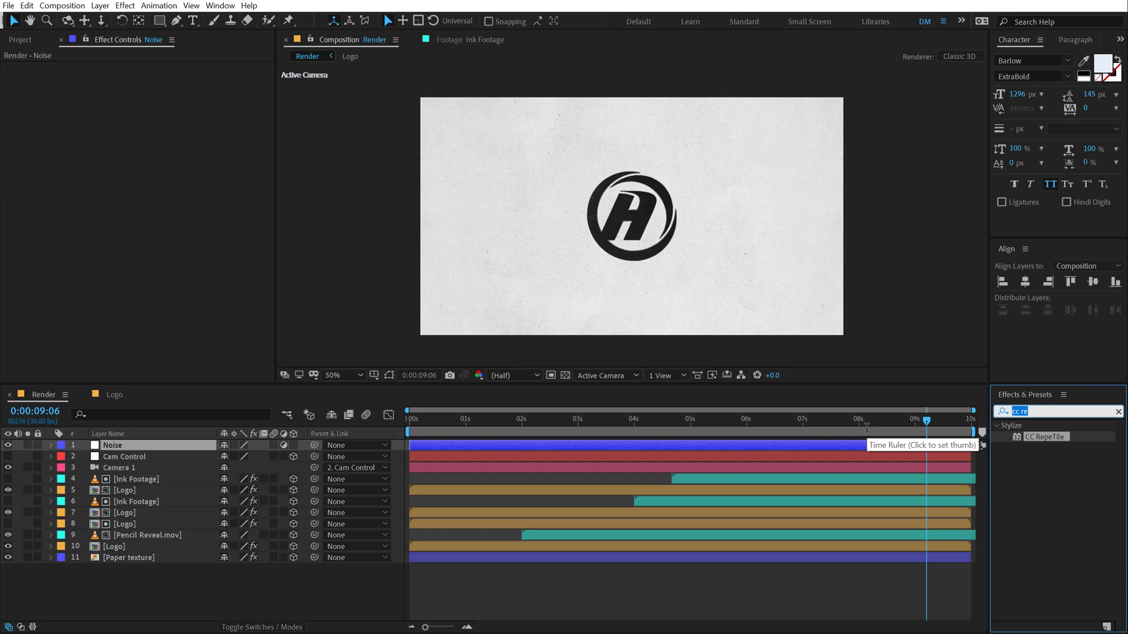
{"action": "type", "text": "noise"}
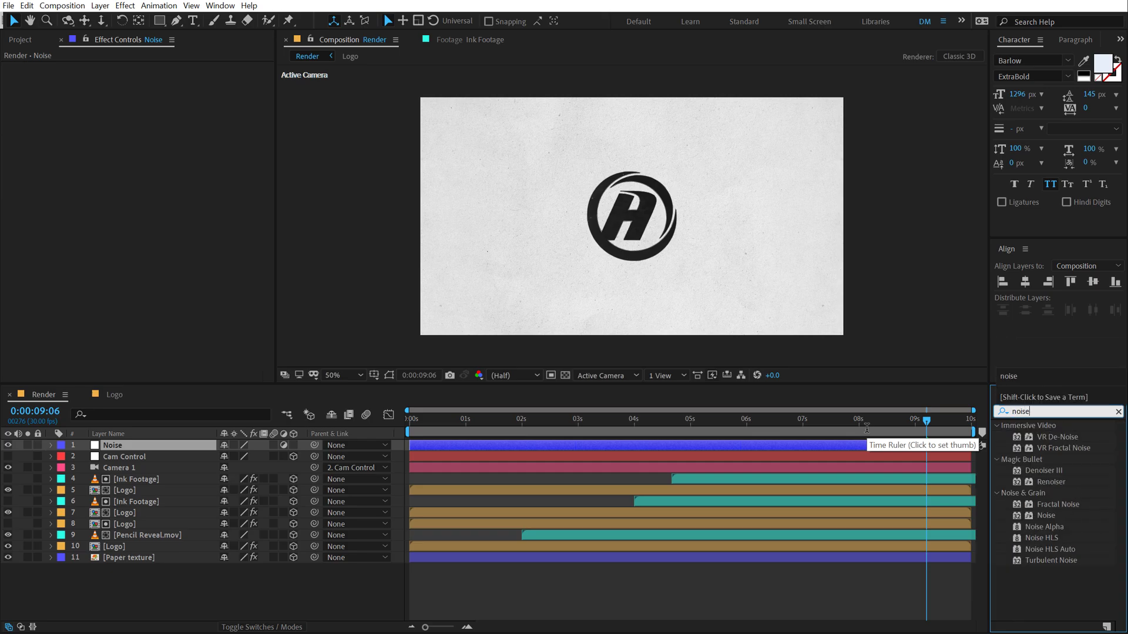
{"action": "double_click", "coordinate": [1046, 515]}
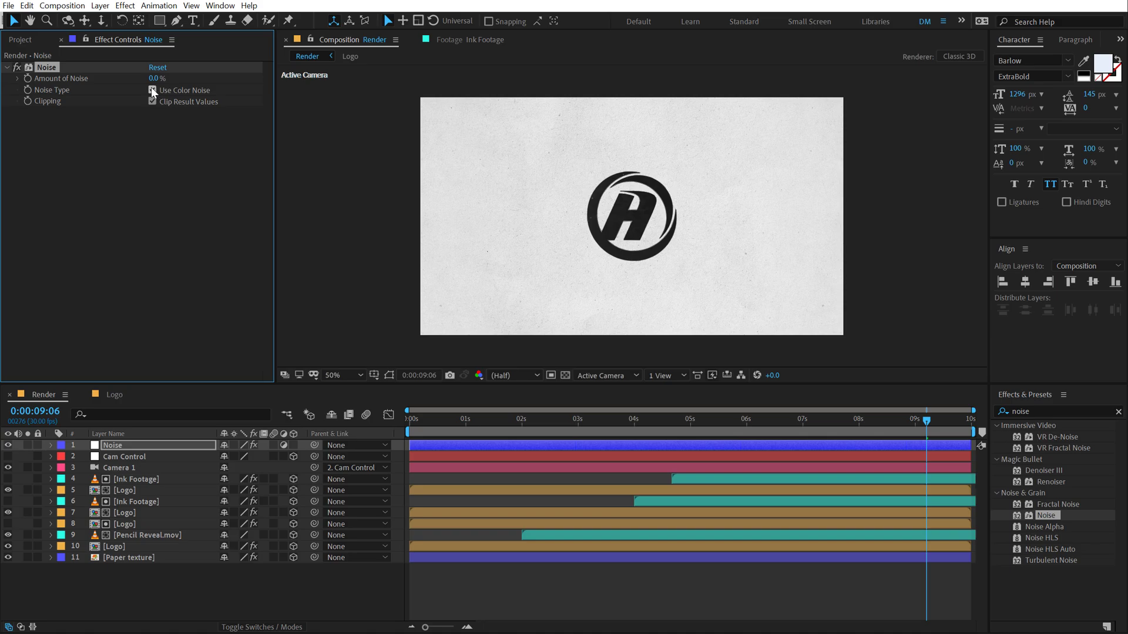
{"action": "left_click", "coordinate": [130, 186]}
{"action": "left_click", "coordinate": [154, 78]}
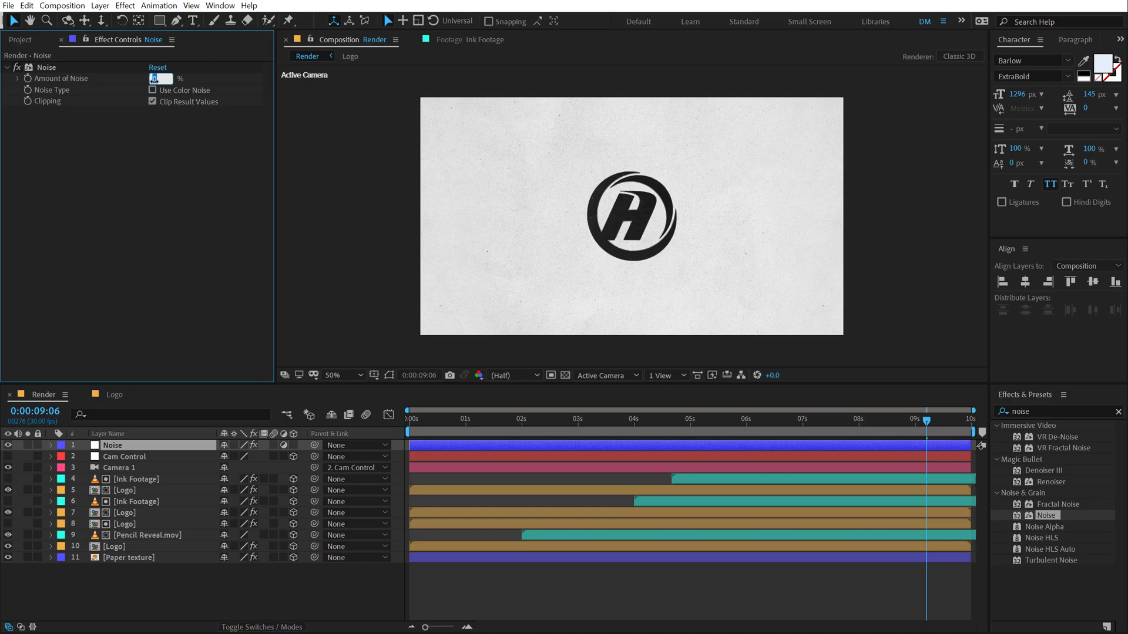
{"action": "key", "text": "Return"}
{"action": "left_click", "coordinate": [148, 155]}
{"action": "left_click", "coordinate": [123, 444]}
- Add another adjustment layer named 'CC'
{"action": "right_click", "coordinate": [120, 590]}
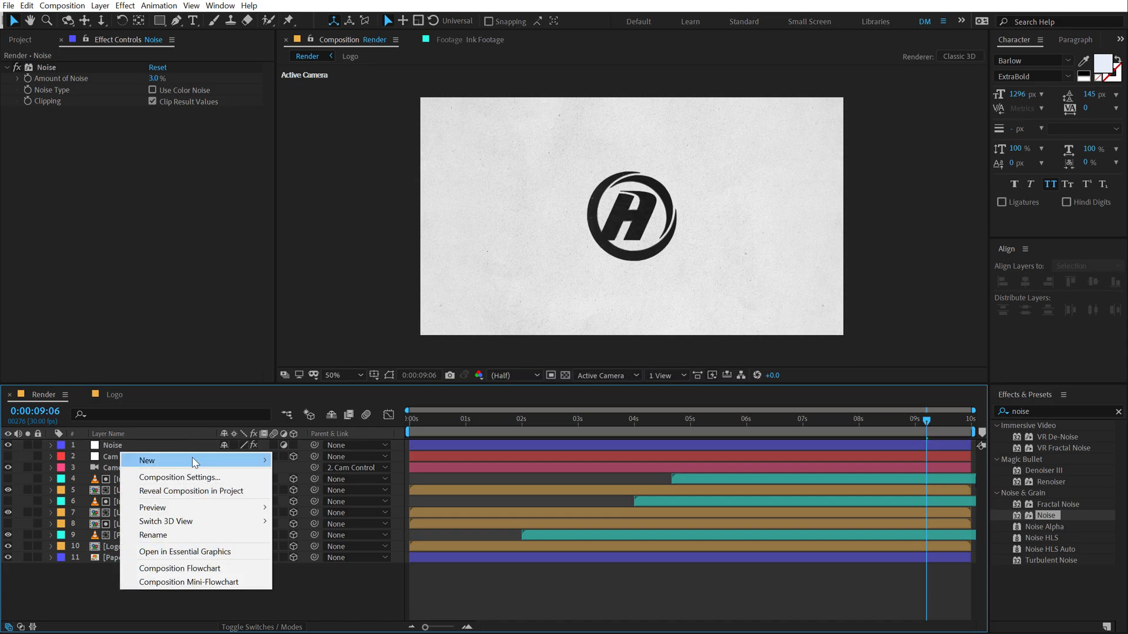
{"action": "mouse_move", "coordinate": [154, 461]}
{"action": "left_click", "coordinate": [331, 559]}
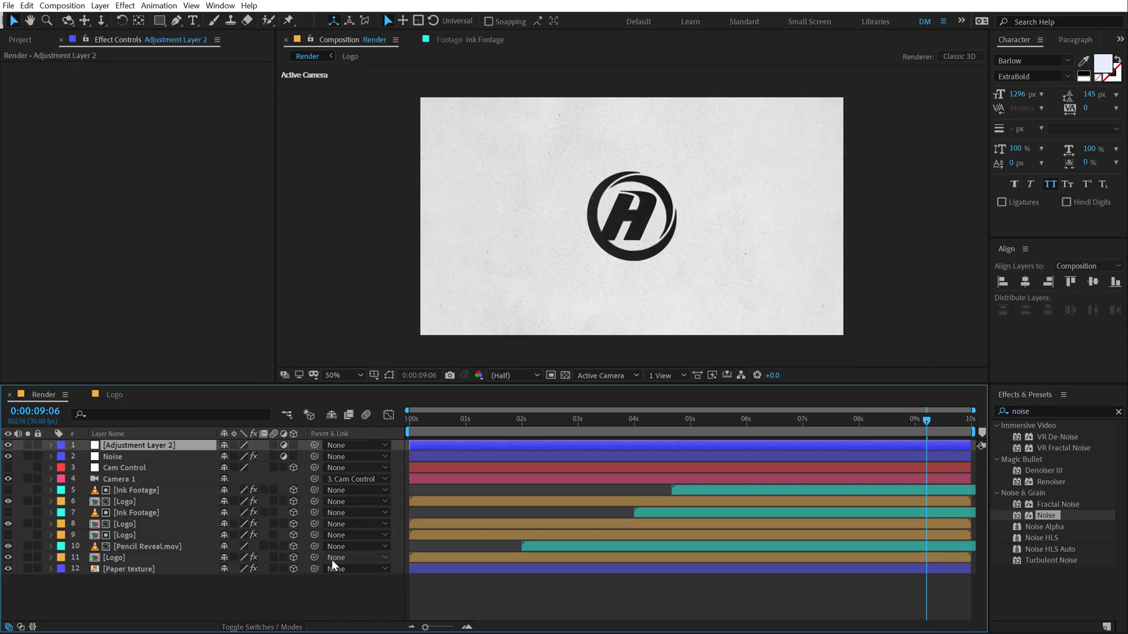
{"action": "key", "text": "Return"}
{"action": "type", "text": "CC"}
{"action": "key", "text": "Return"}
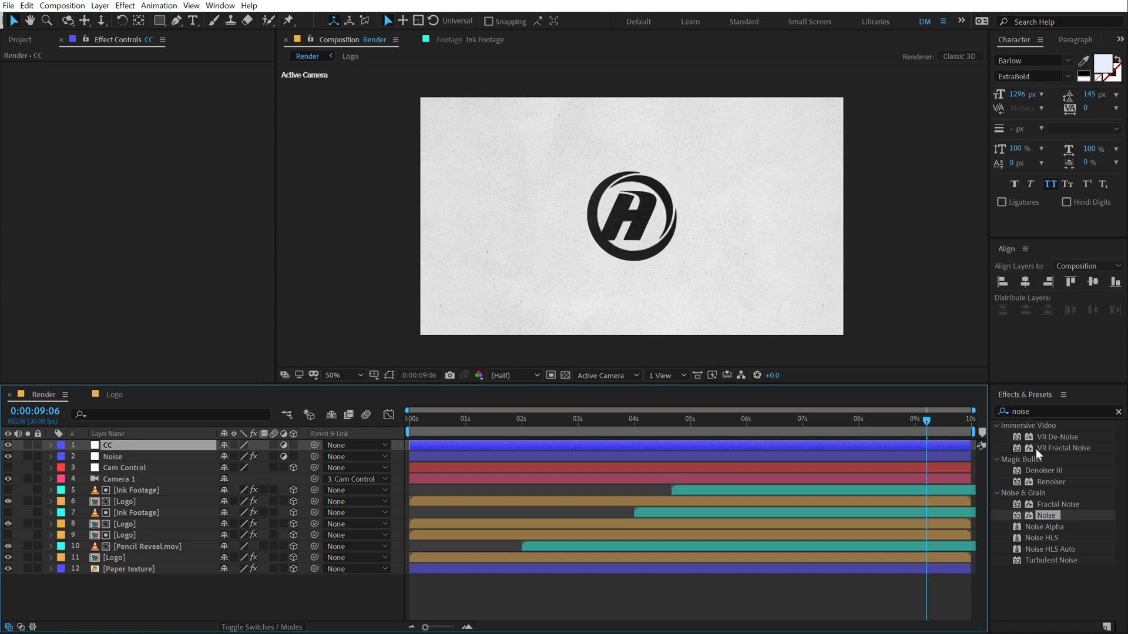
- Apply Curves to the CC layer and pull the curve down to darken
{"action": "left_click", "coordinate": [1041, 417]}
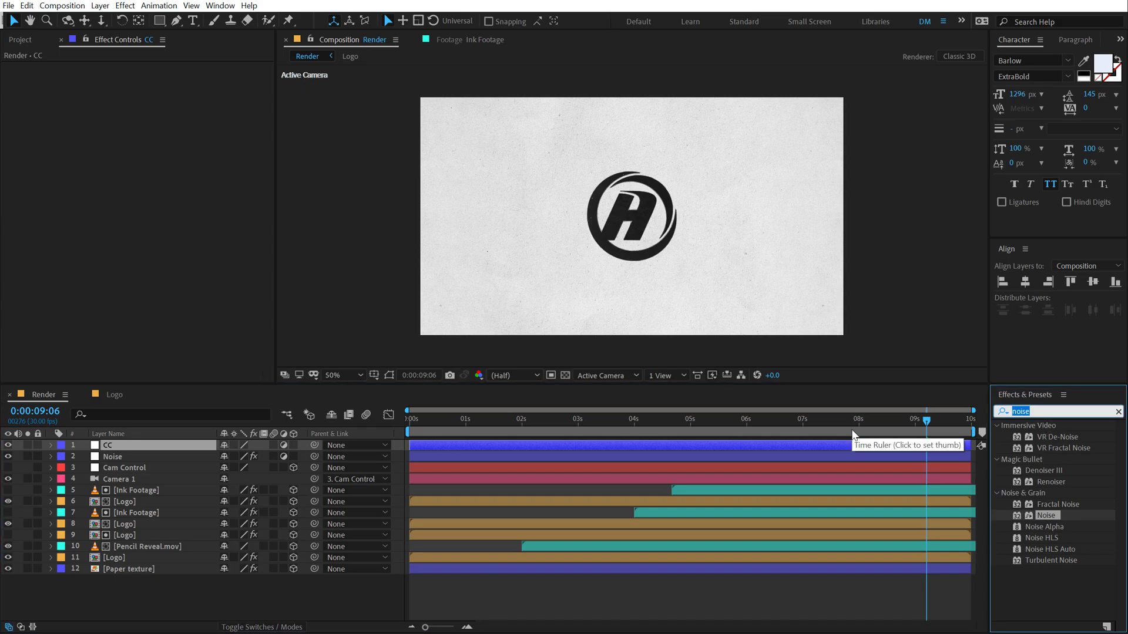
{"action": "type", "text": "curv"}
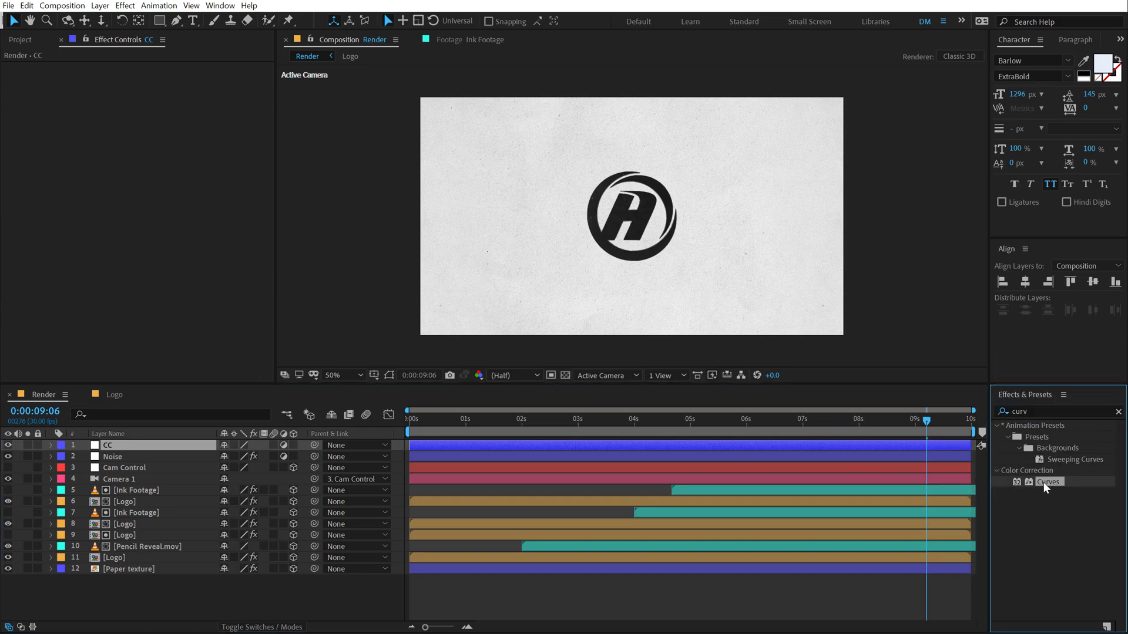
{"action": "double_click", "coordinate": [1043, 482]}
{"action": "left_click_drag", "start_coordinate": [105, 201], "coordinate": [142, 226]}
- Draw an ellipse mask around the logo, invert it and feather it 226 pixels
{"action": "left_click_drag", "start_coordinate": [159, 20], "coordinate": [193, 50]}
{"action": "left_click_drag", "start_coordinate": [629, 210], "coordinate": [797, 309]}
{"action": "left_click", "coordinate": [270, 468]}
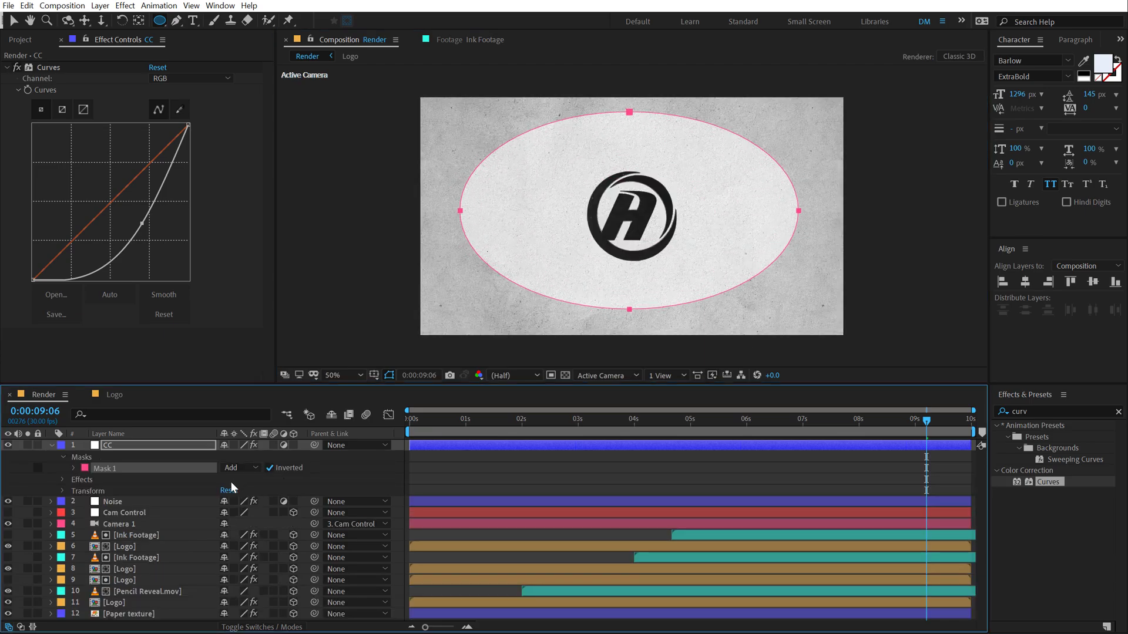
{"action": "key", "text": "f"}
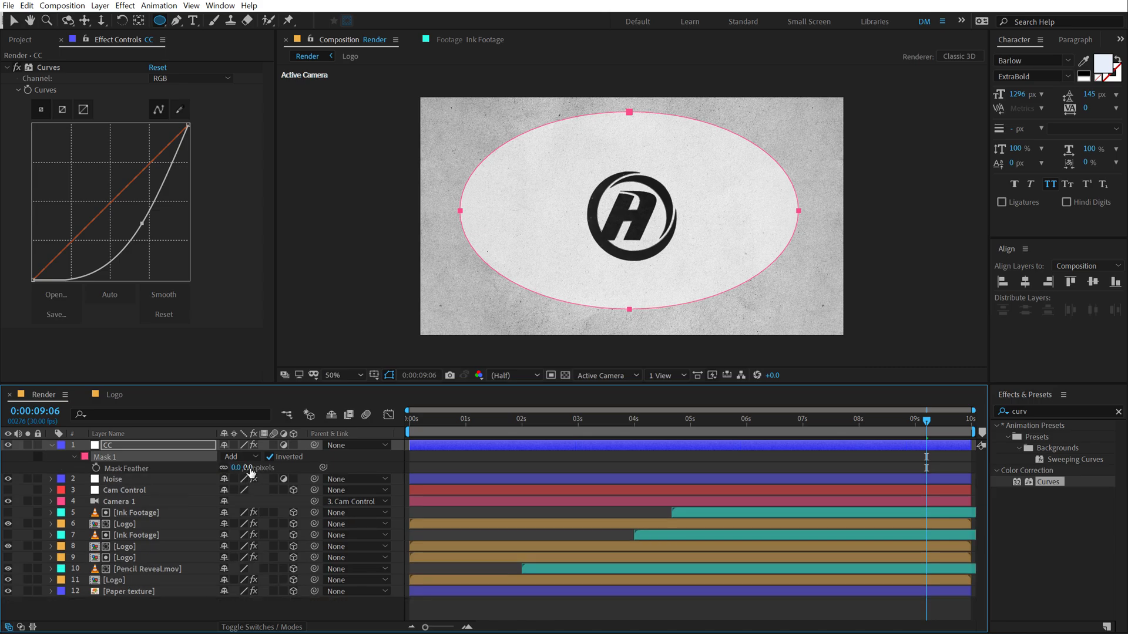
{"action": "left_click_drag", "start_coordinate": [249, 468], "coordinate": [417, 465]}
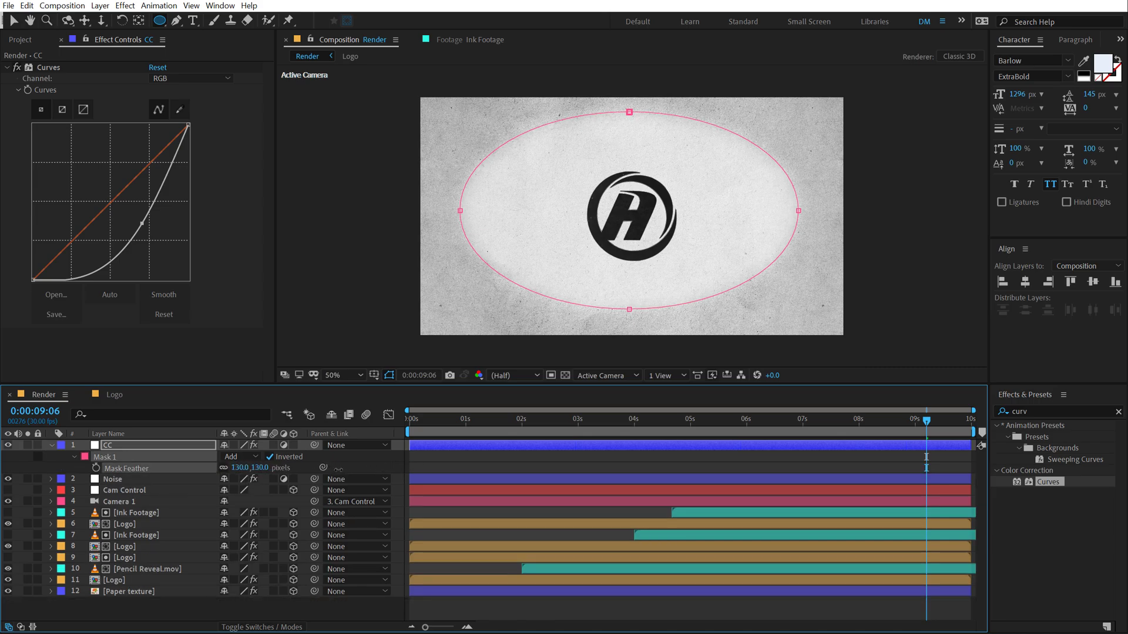
{"action": "left_click", "coordinate": [548, 457]}
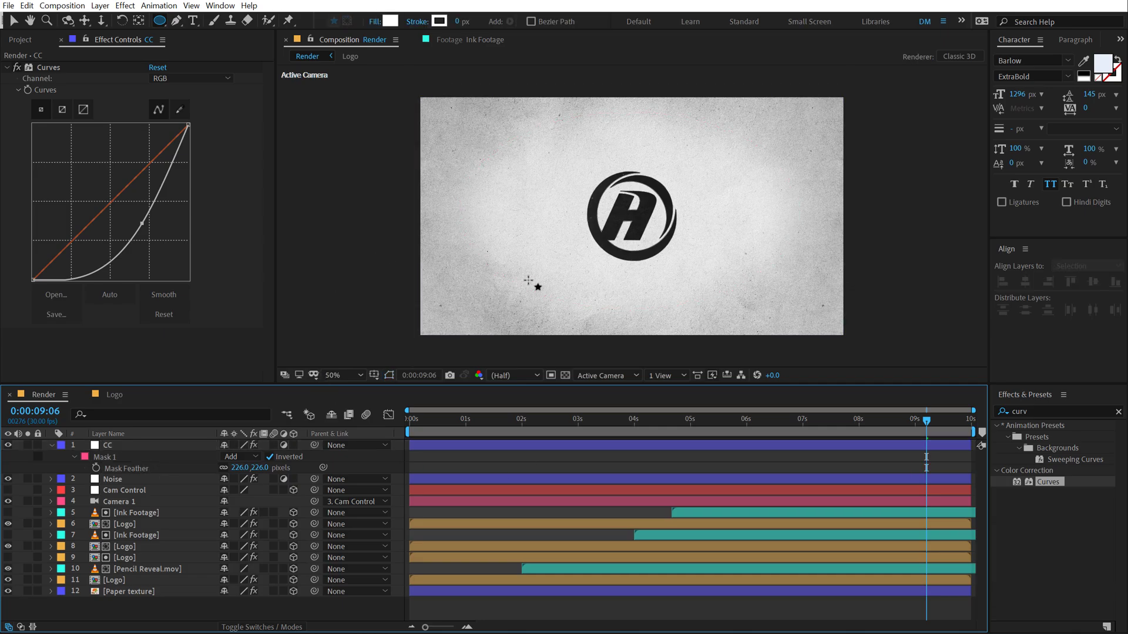
{"action": "mouse_move", "coordinate": [432, 417]}
{"action": "left_mouse_down"}
{"action": "mouse_move", "coordinate": [787, 432]}
{"action": "mouse_move", "coordinate": [401, 452]}
{"action": "mouse_move", "coordinate": [439, 449]}
{"action": "left_mouse_up"}
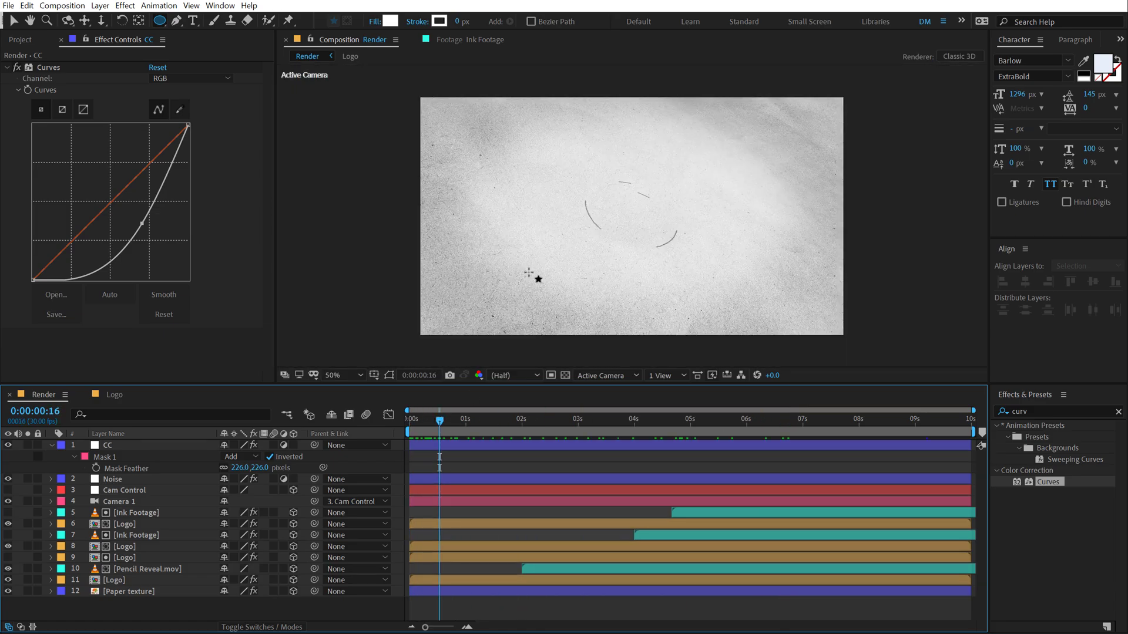
- Drop the CC layer's Opacity to 47%, then preview the animation from 0s
{"action": "left_click", "coordinate": [108, 445]}
{"action": "key", "text": "t"}
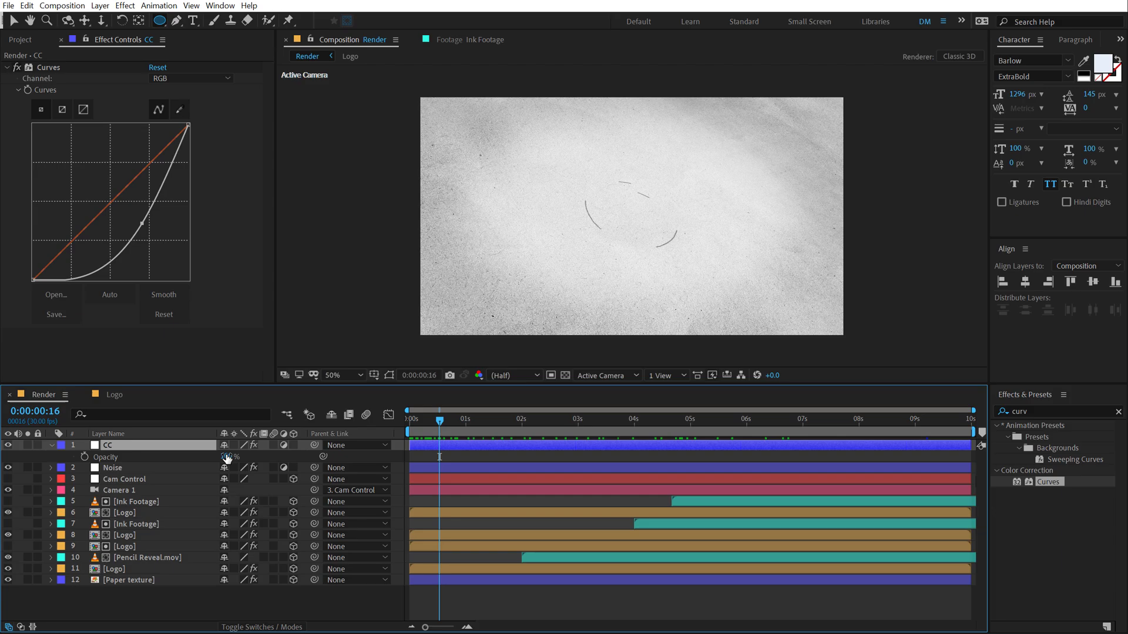
{"action": "left_click_drag", "start_coordinate": [227, 456], "coordinate": [186, 473]}
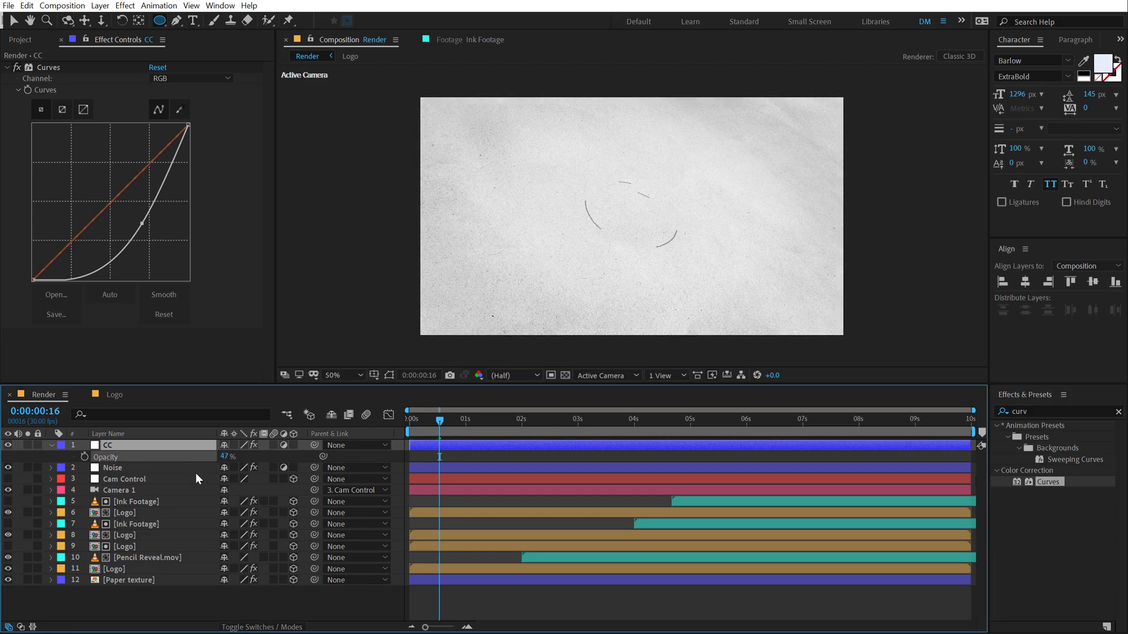
{"action": "key", "text": "F2"}
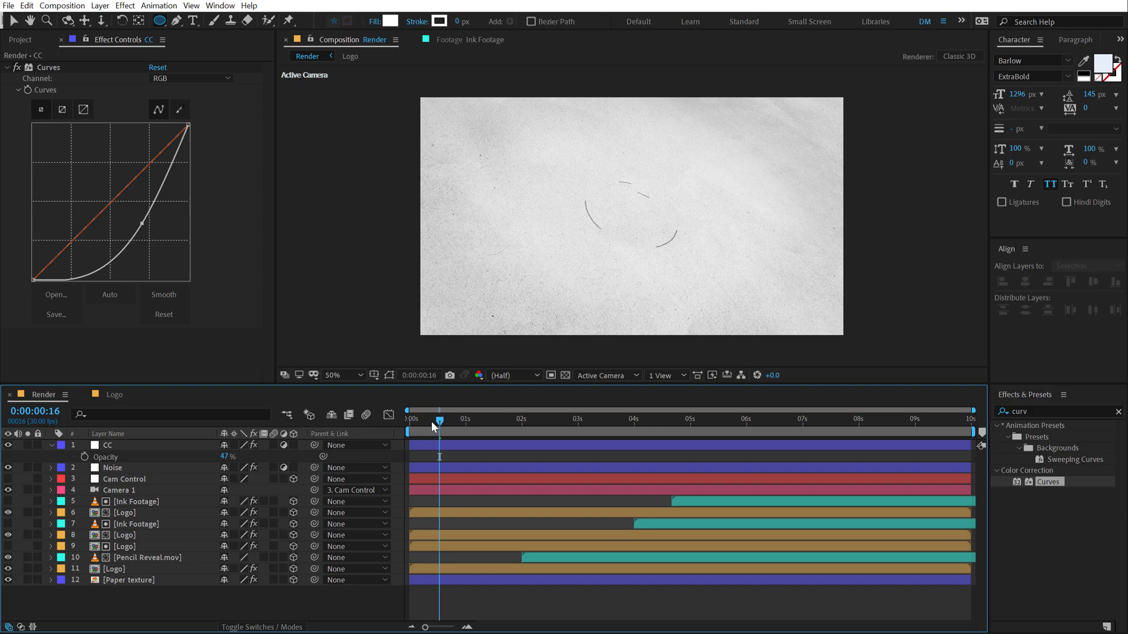
{"action": "key", "text": "Home"}
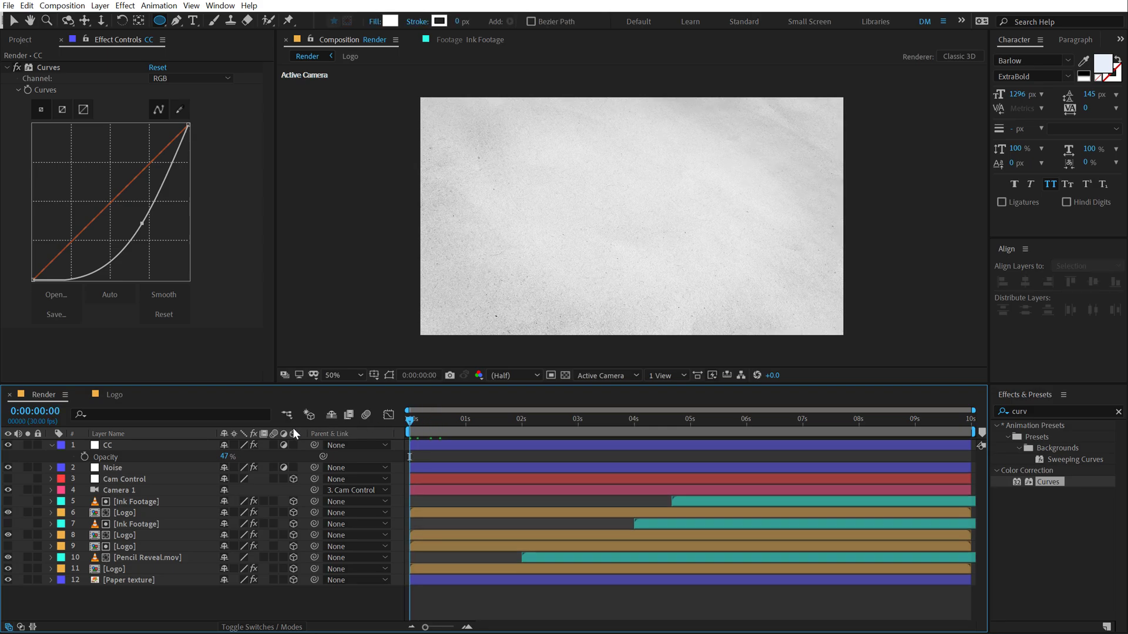
{"action": "key", "text": "space"}
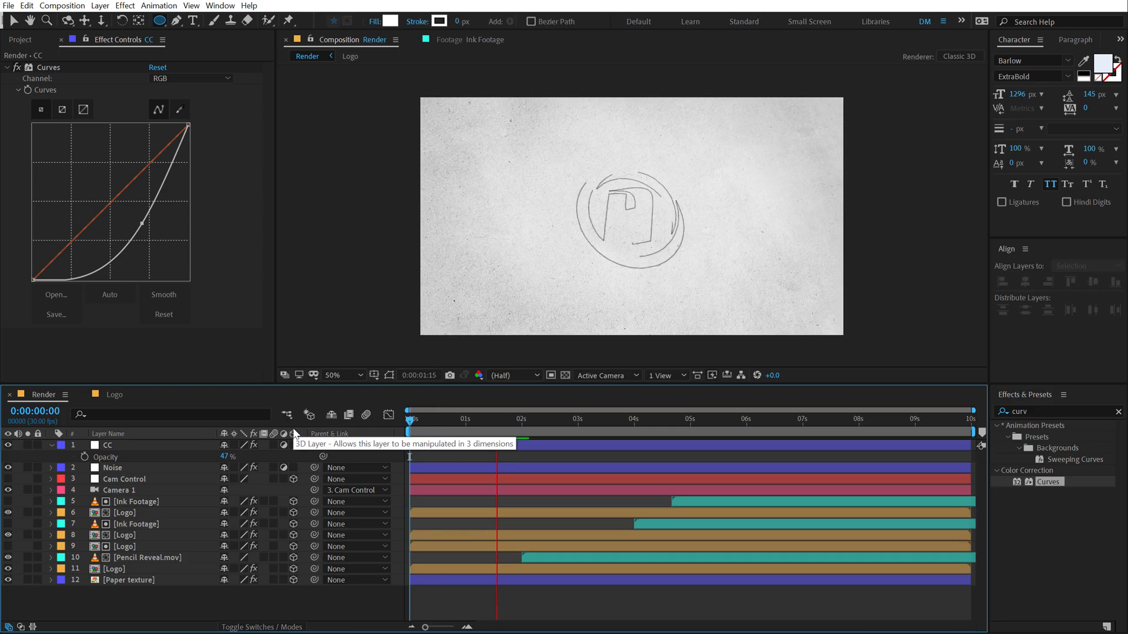